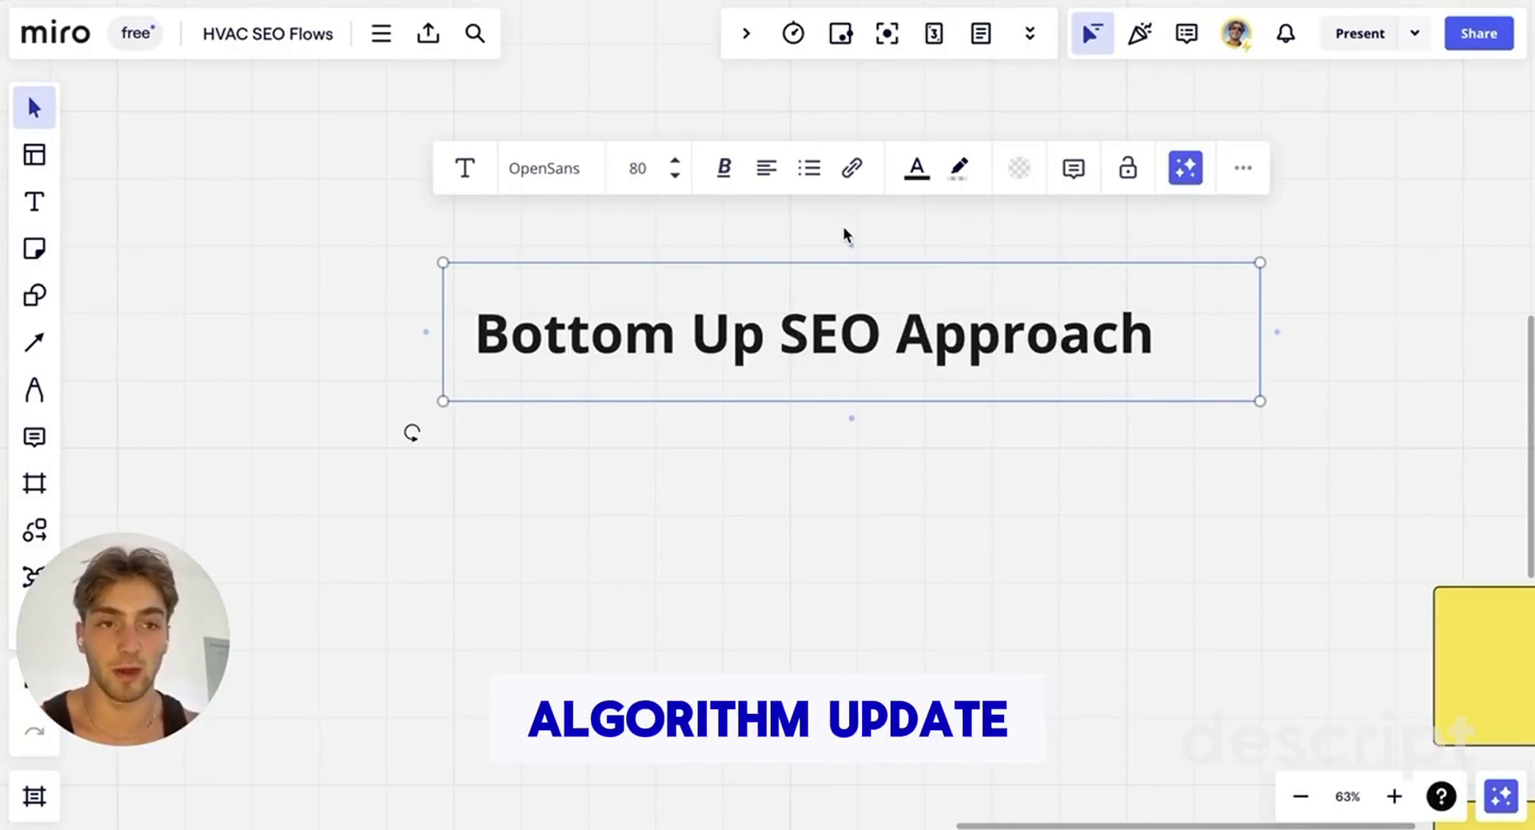
- Scroll down to the purple Transaction Landing Page box and select the example keyword beneath it
scroll(1499, 426, down, 2)
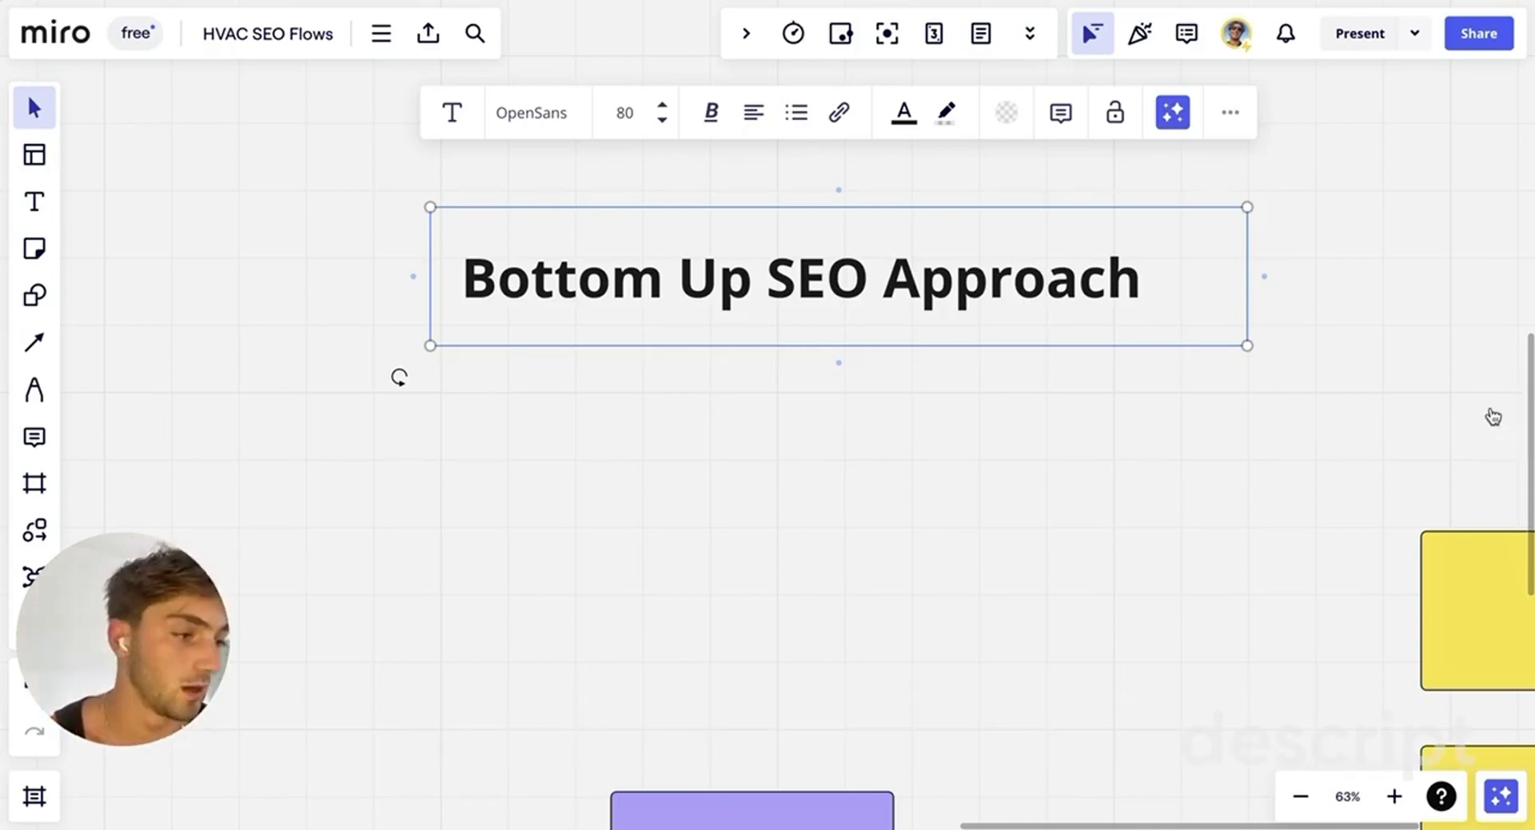
scroll(1011, 555, down, 5)
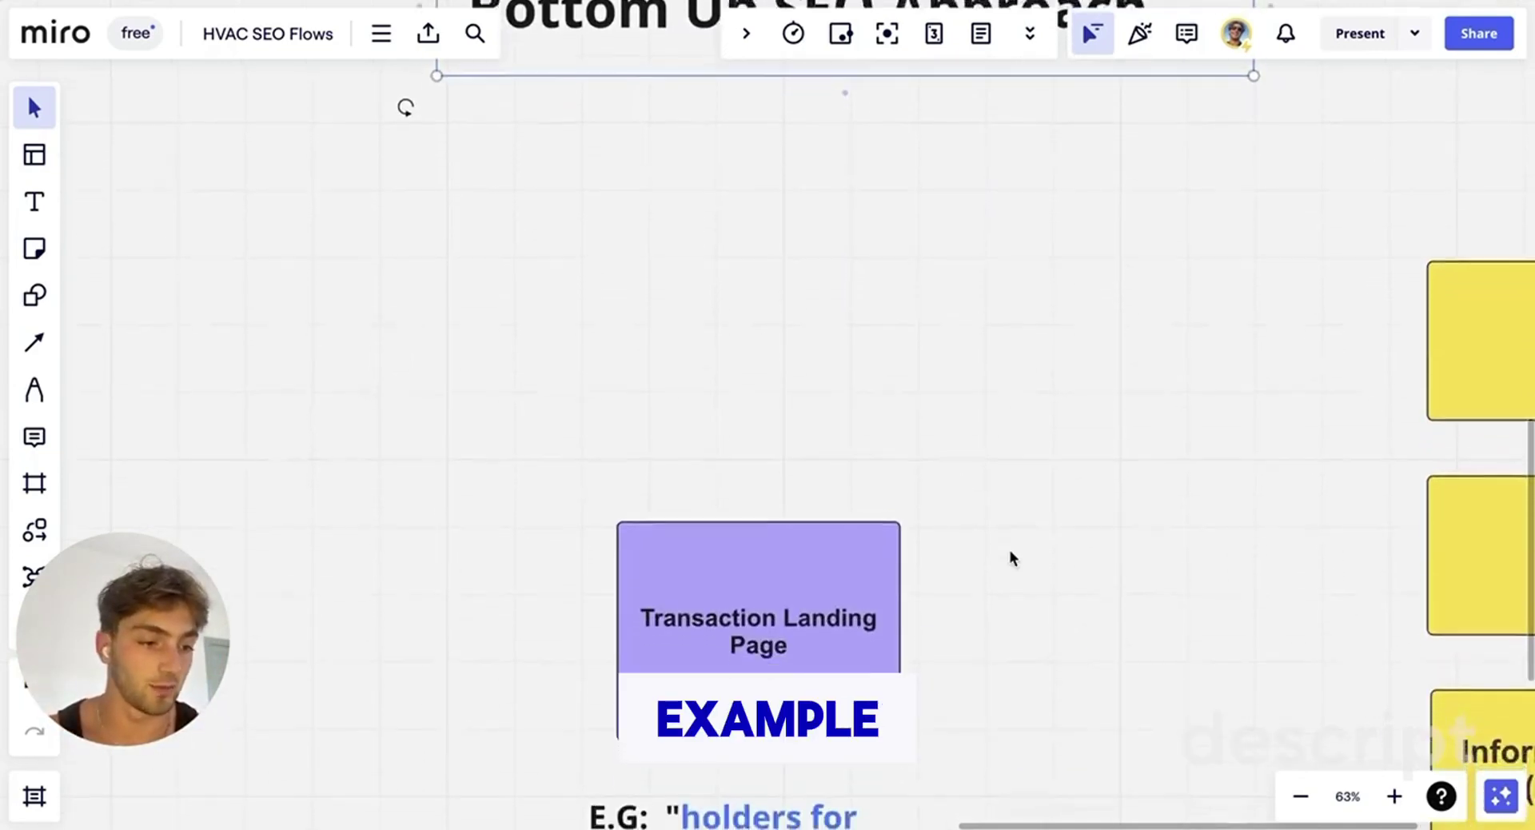
scroll(1011, 557, down, 3)
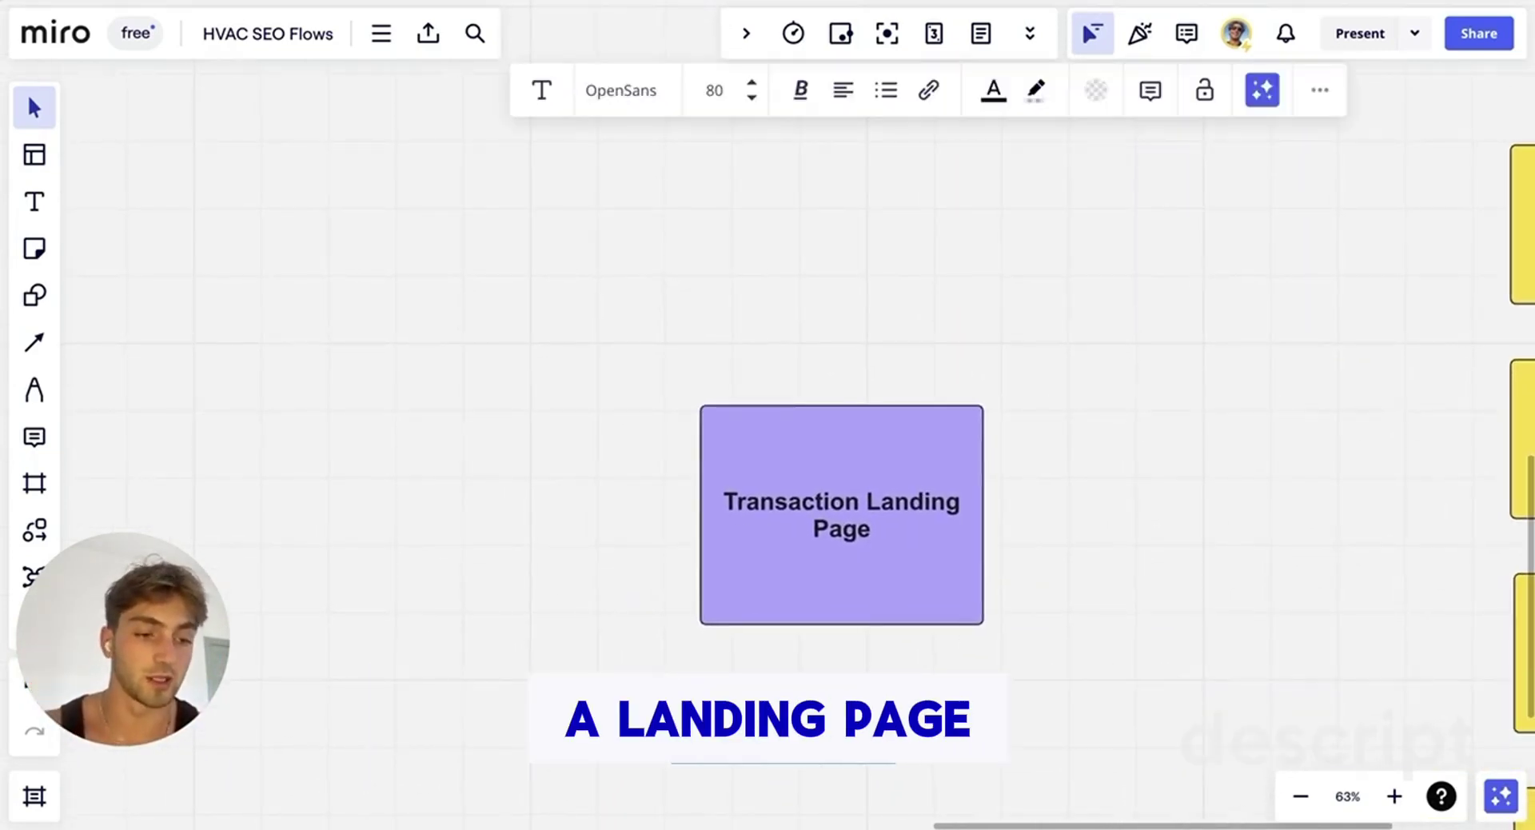
click(865, 671)
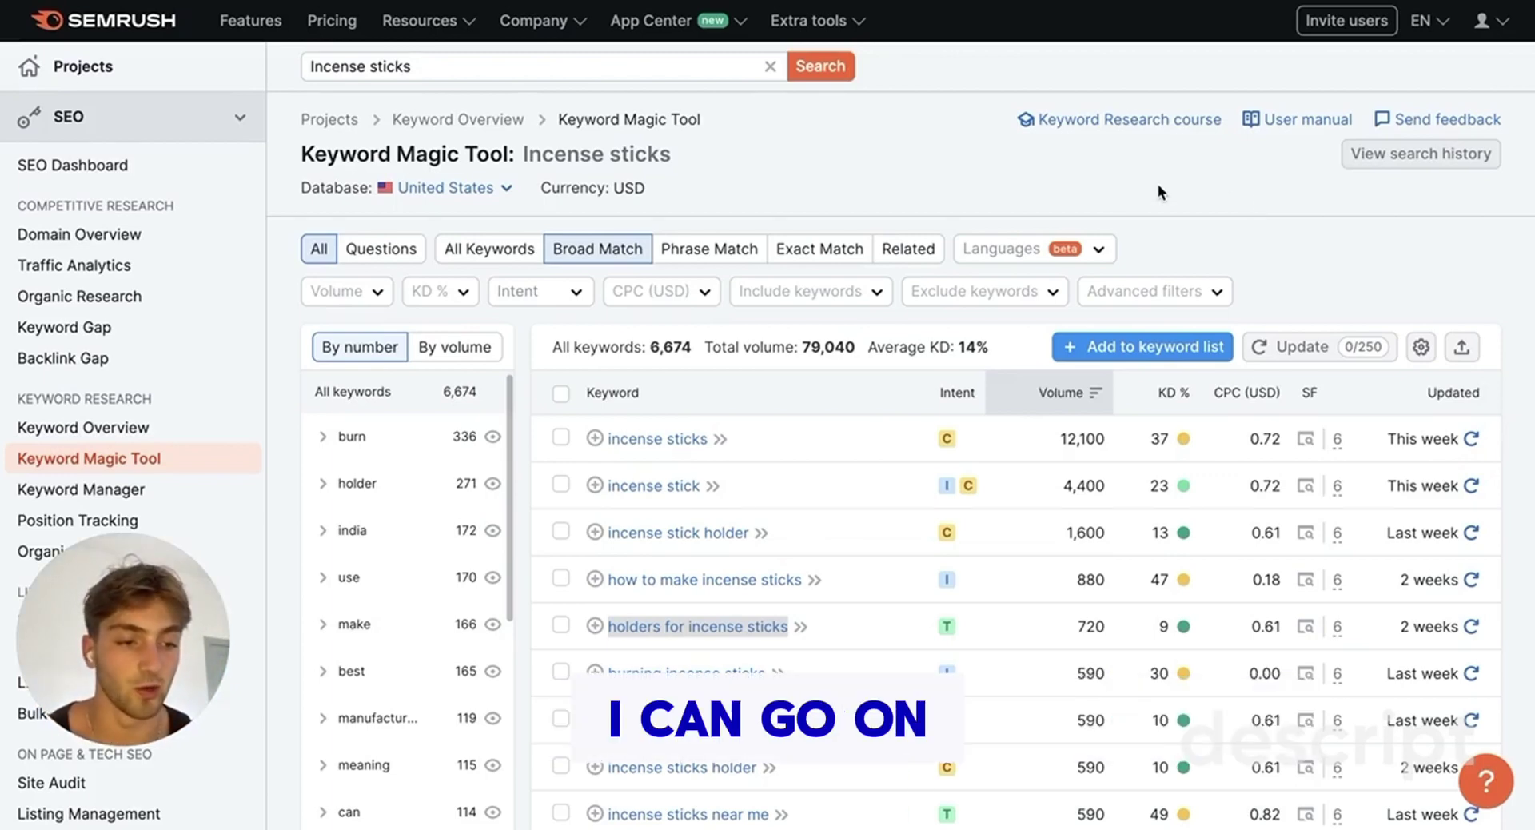
scroll(1158, 185, down, 1)
scroll(867, 503, down, 1)
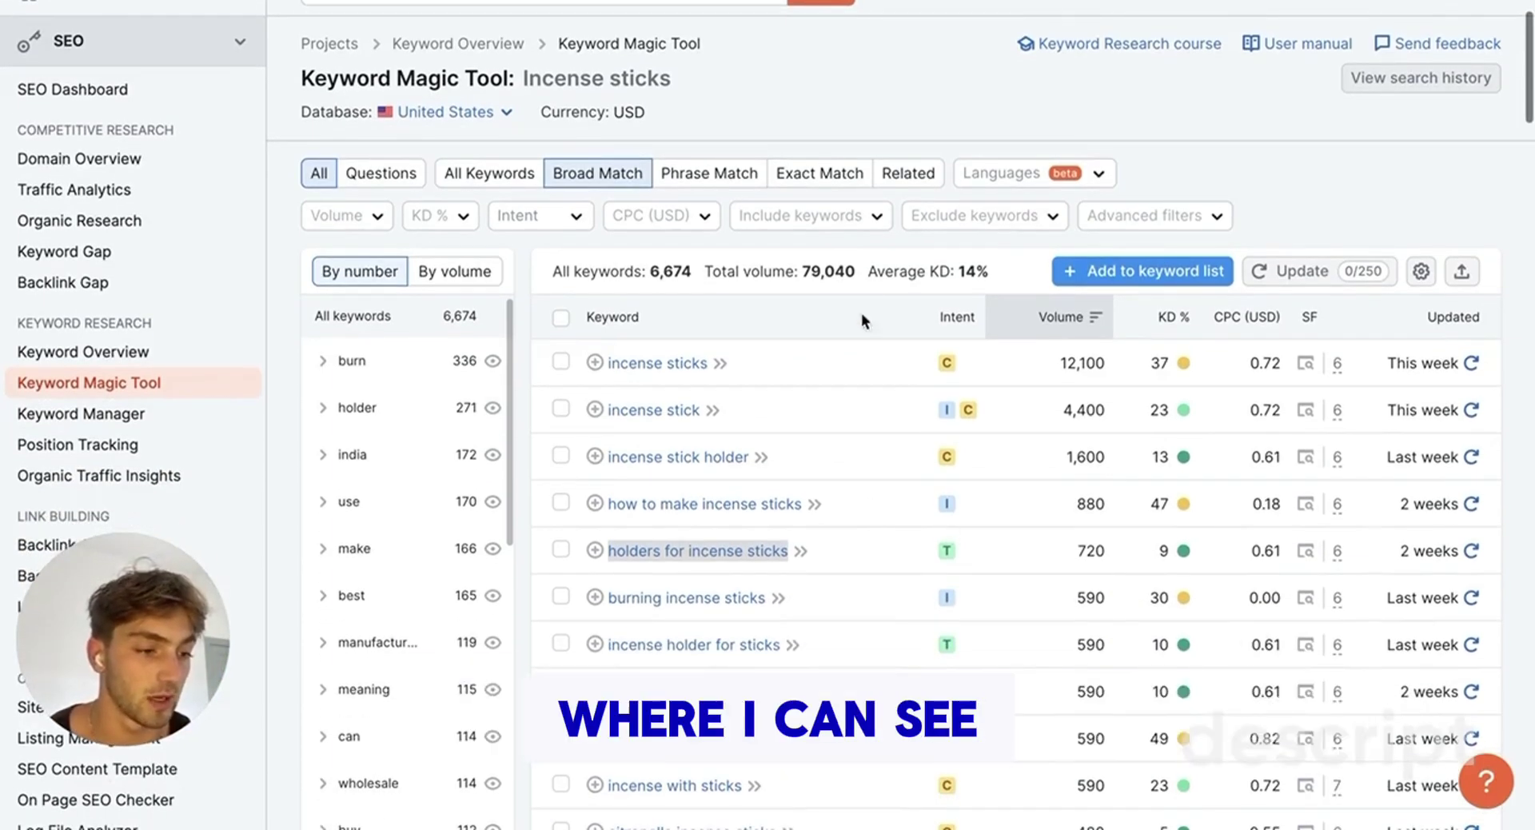
scroll(957, 151, up, 2)
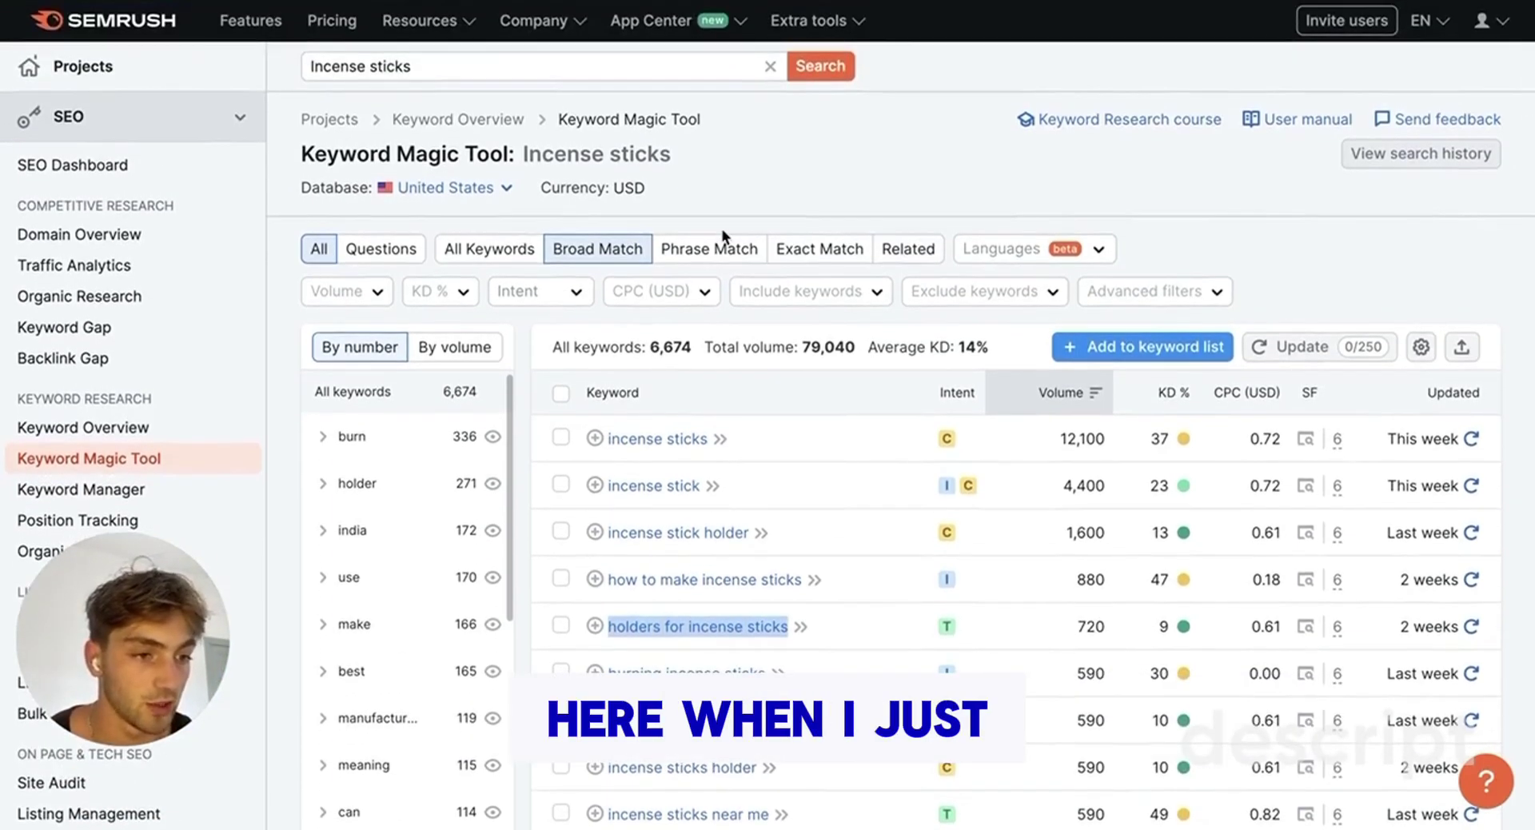
scroll(722, 237, down, 1)
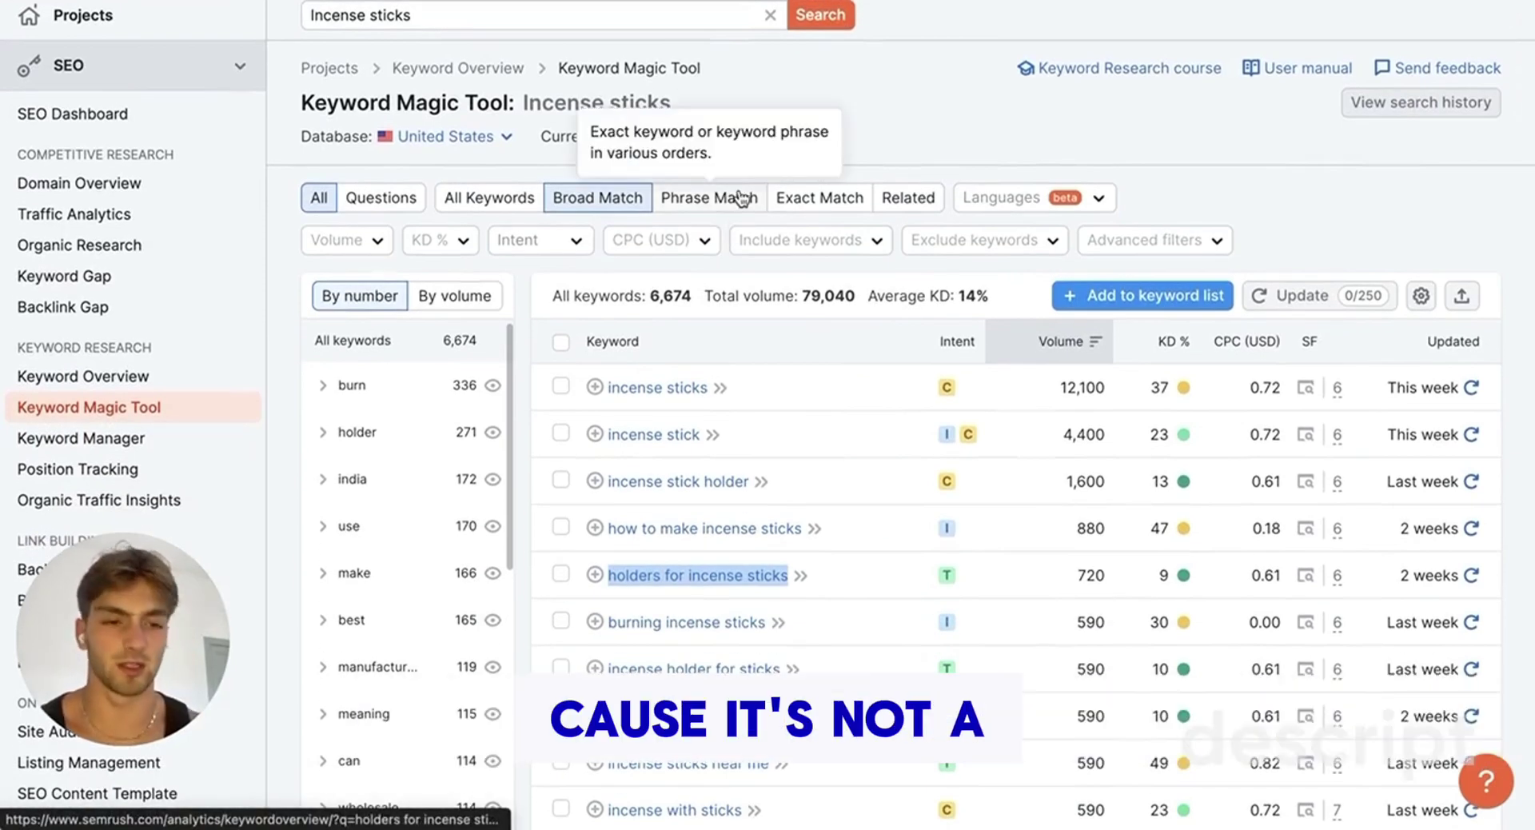
scroll(704, 280, down, 1)
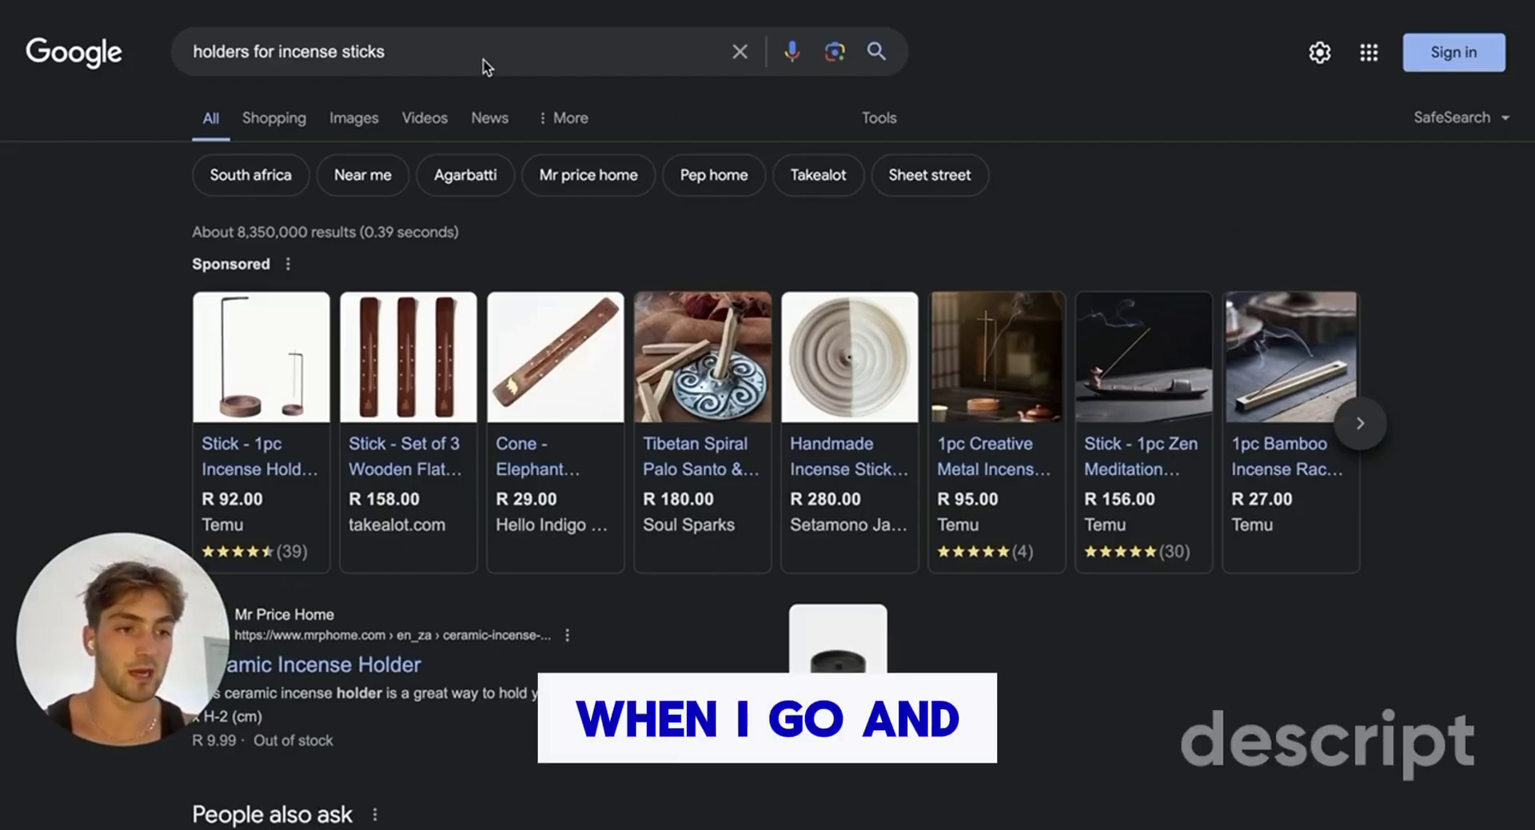
- Refocus the Google query, dismiss the suggestions and scroll through the search results
click(219, 53)
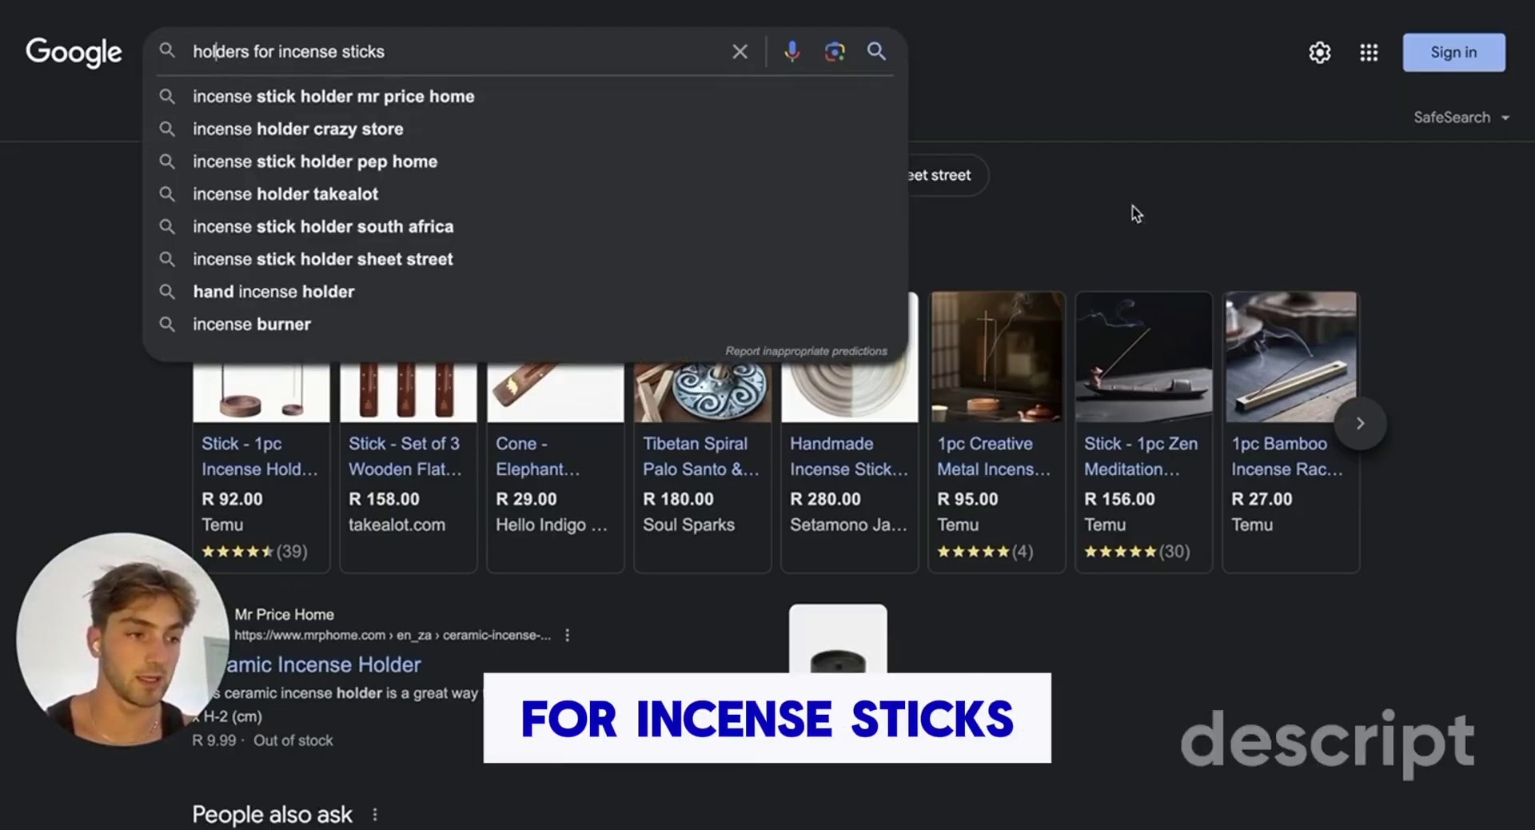
click(1108, 171)
scroll(932, 382, down, 2)
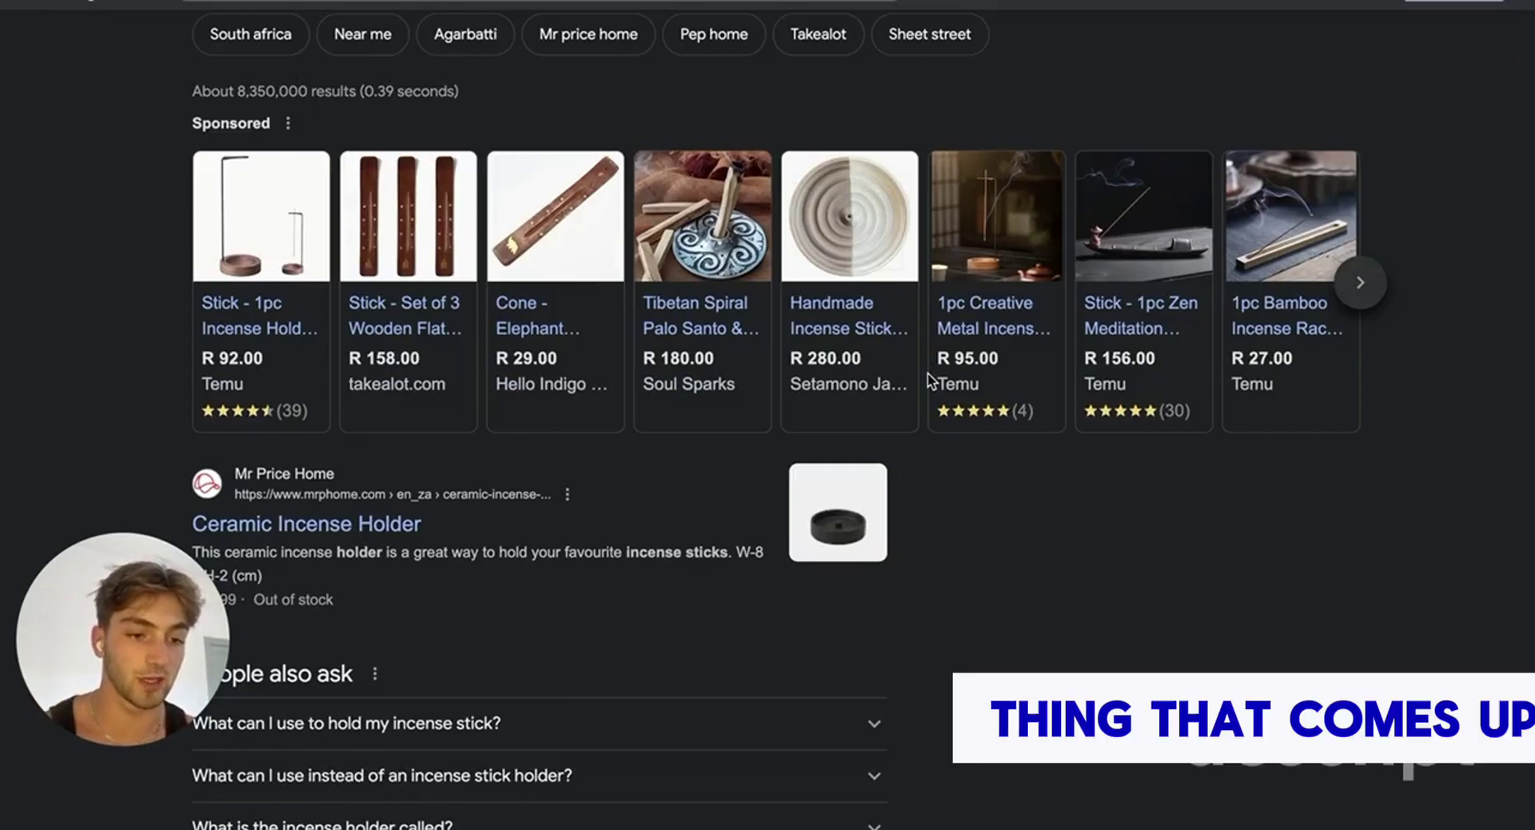
scroll(931, 382, down, 3)
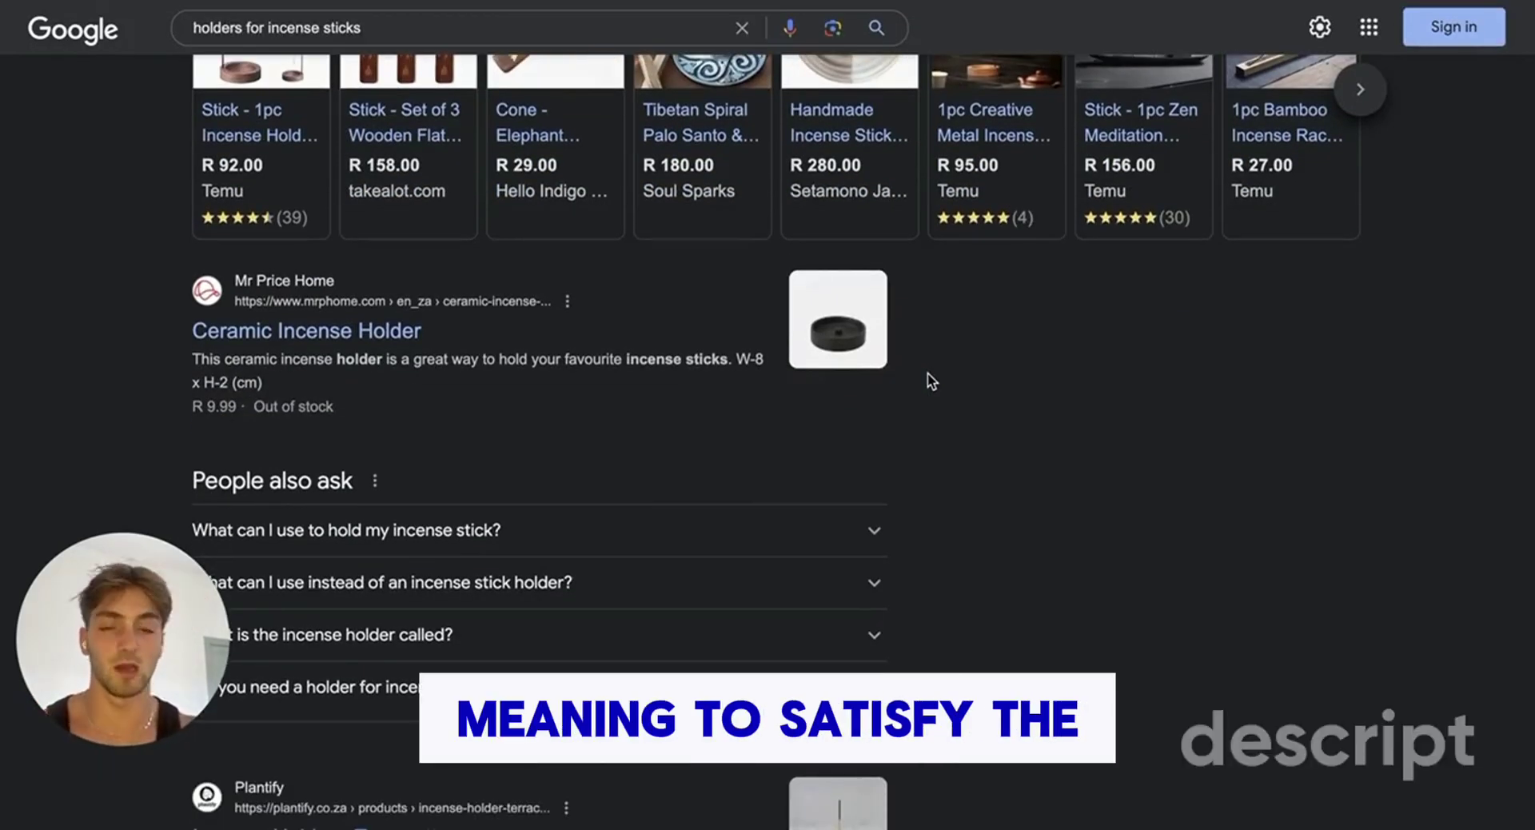
scroll(932, 381, up, 4)
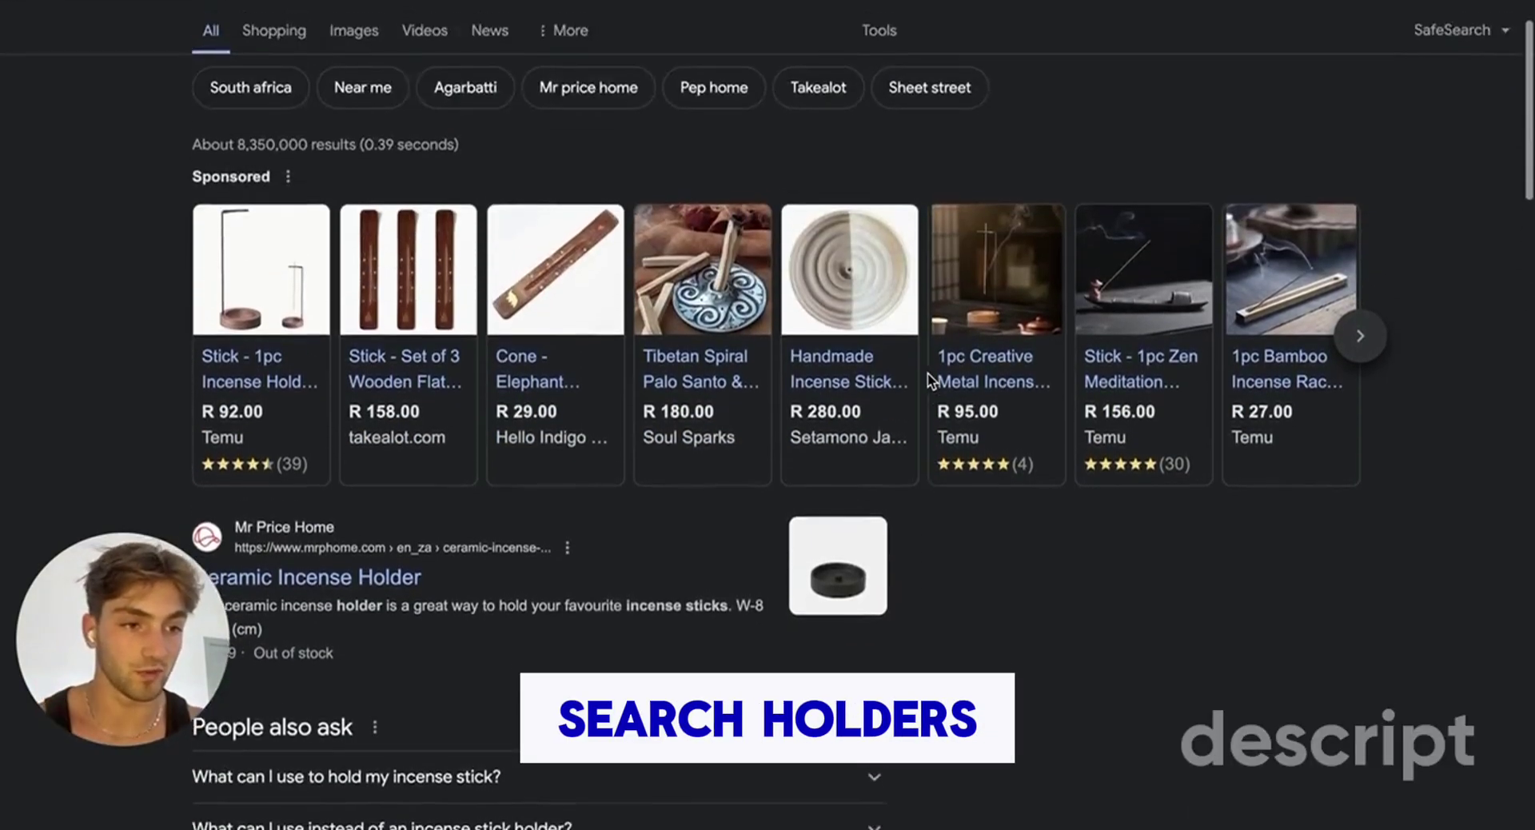
scroll(932, 381, down, 4)
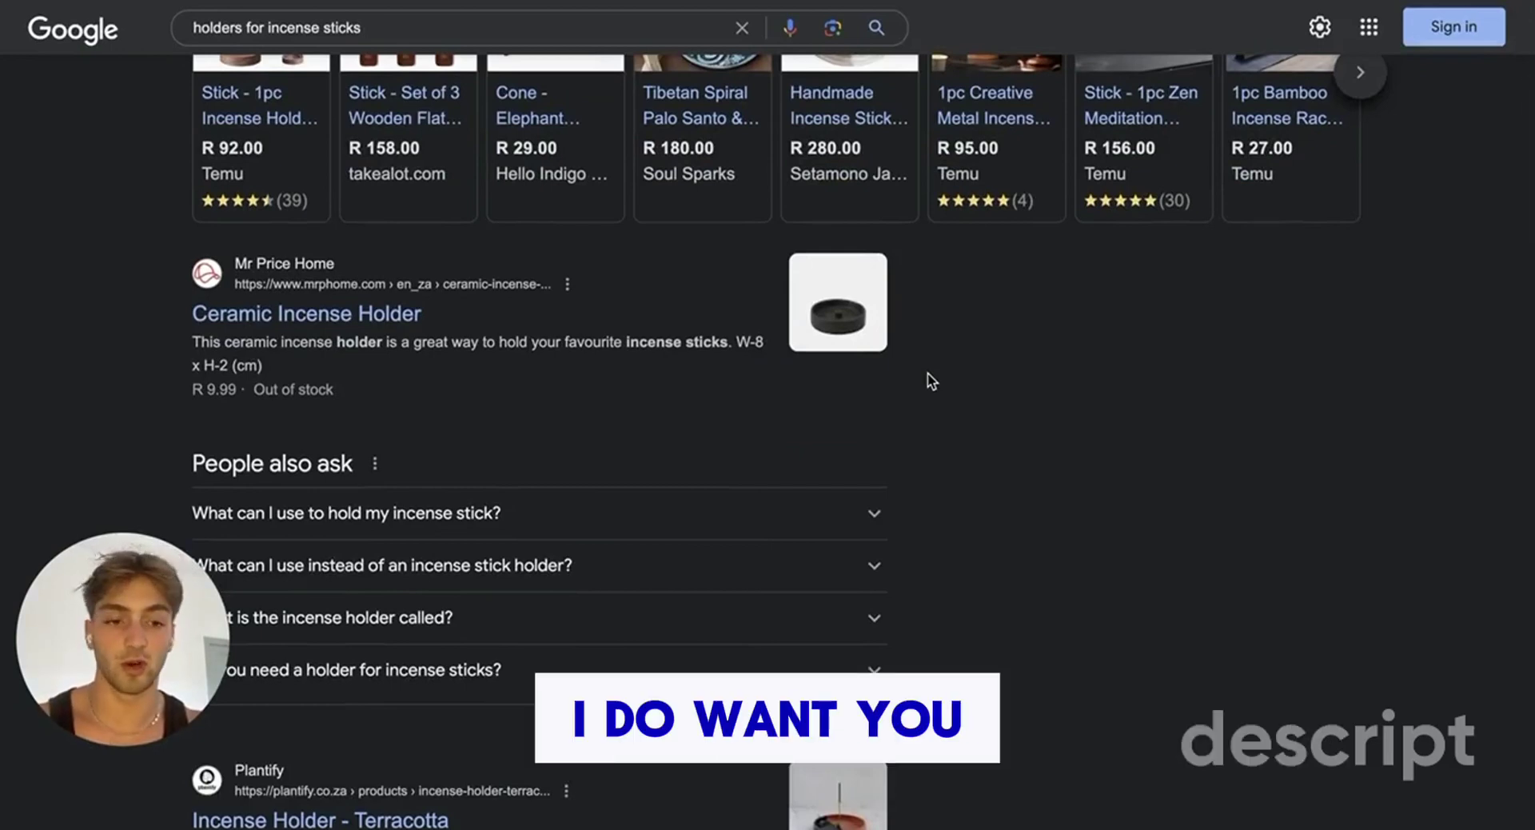
scroll(589, 144, down, 3)
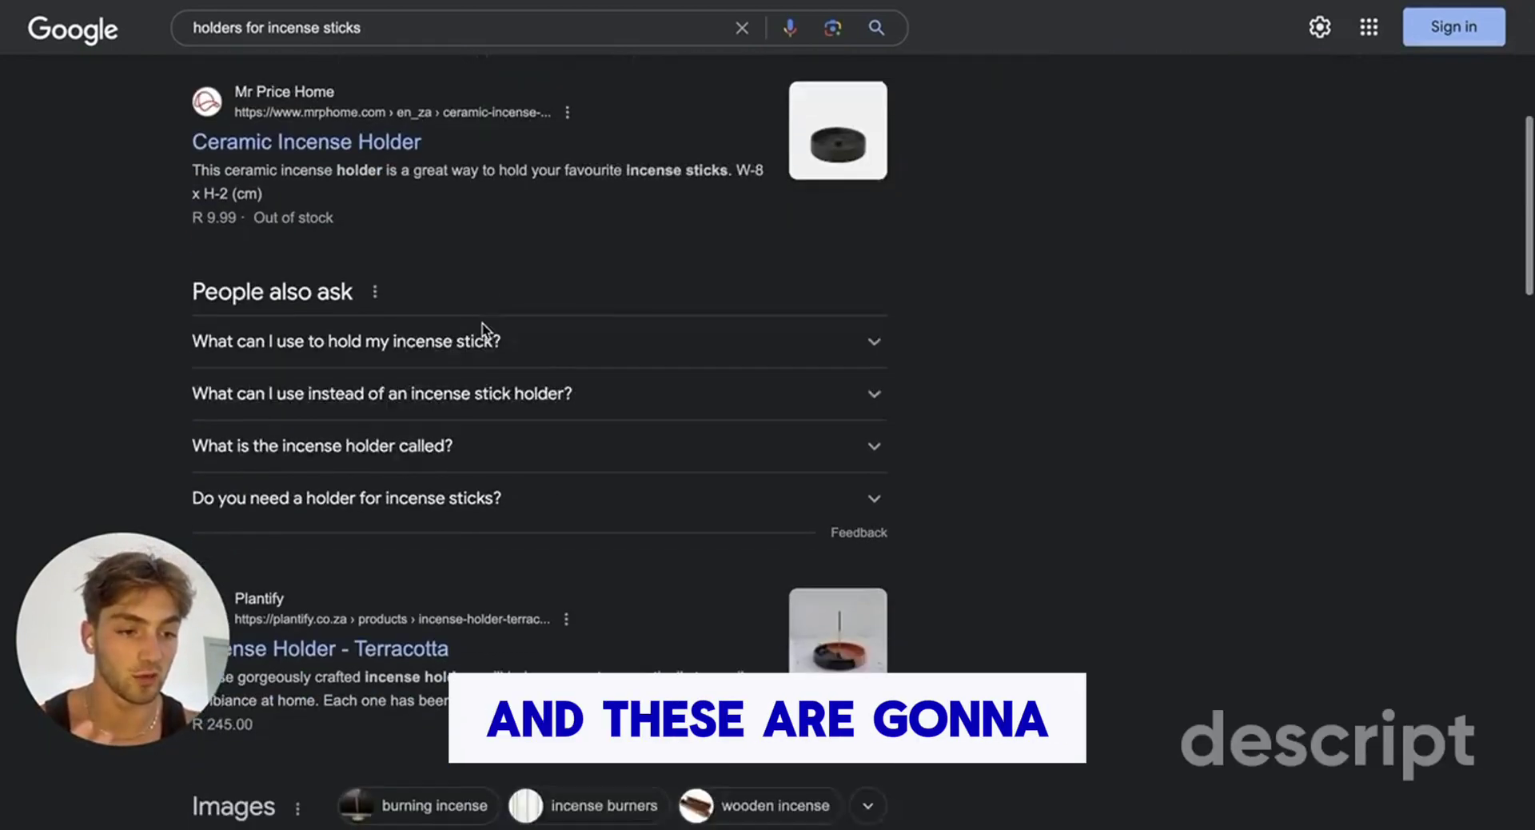
scroll(315, 484, down, 1)
scroll(596, 501, down, 1)
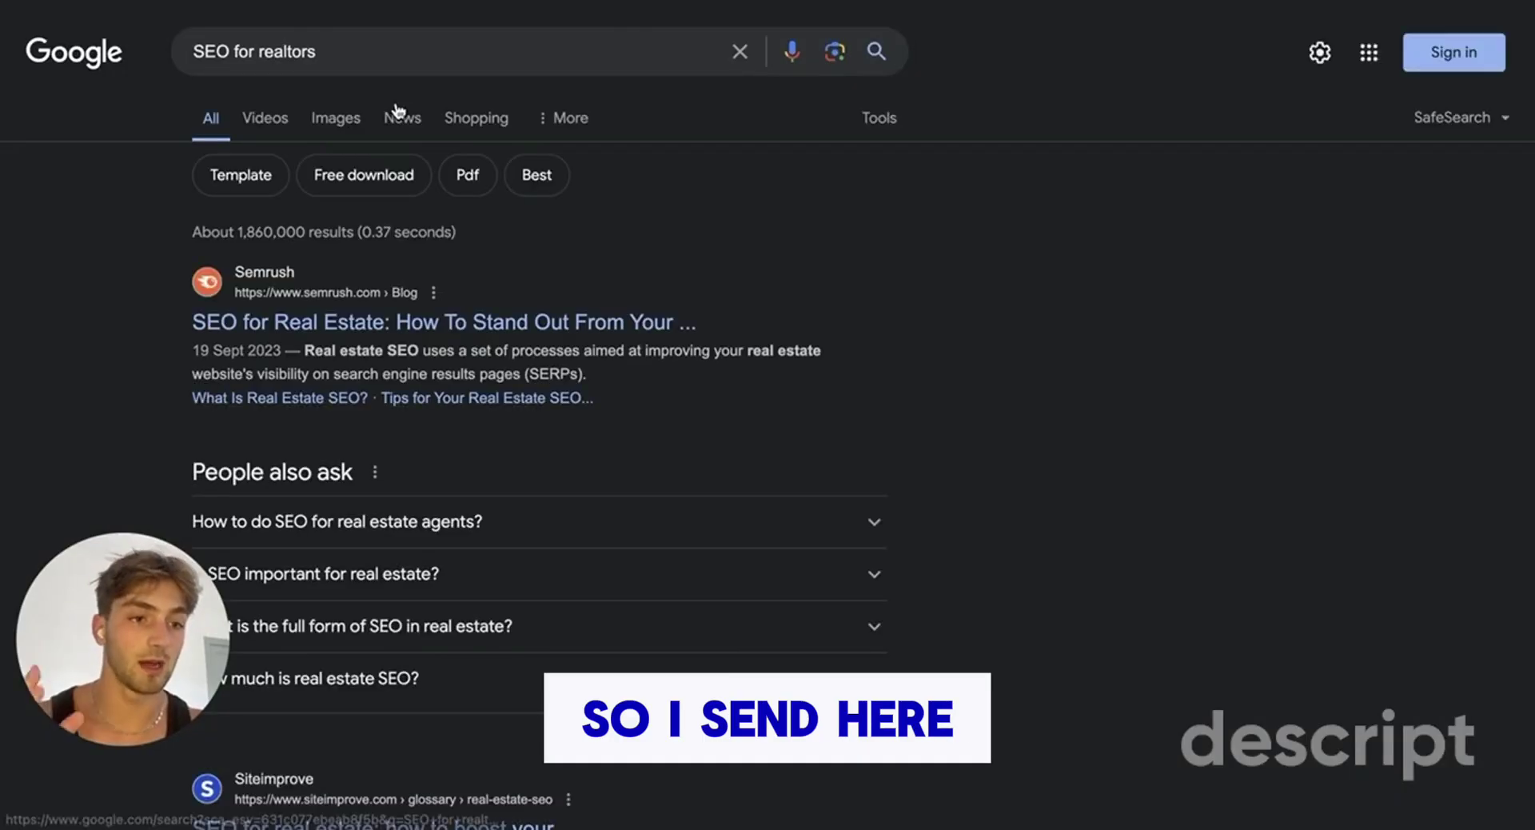
- Scroll through the 'SEO for realtors' blog guides from Siteimprove, HubSpot, Luxury Presence and Curaytor
scroll(485, 171, down, 1)
scroll(431, 372, down, 5)
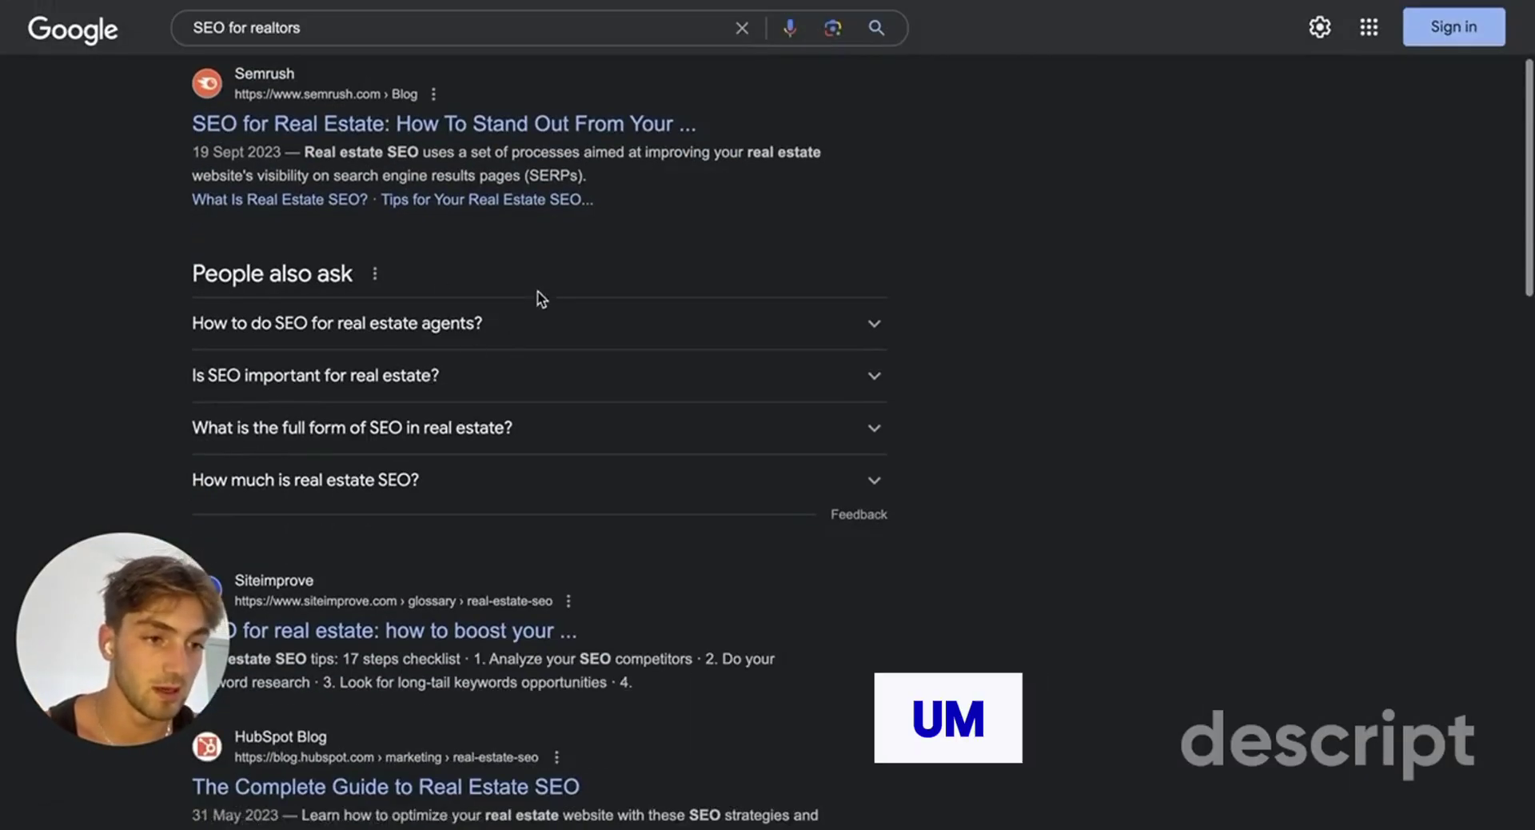
scroll(486, 304, up, 5)
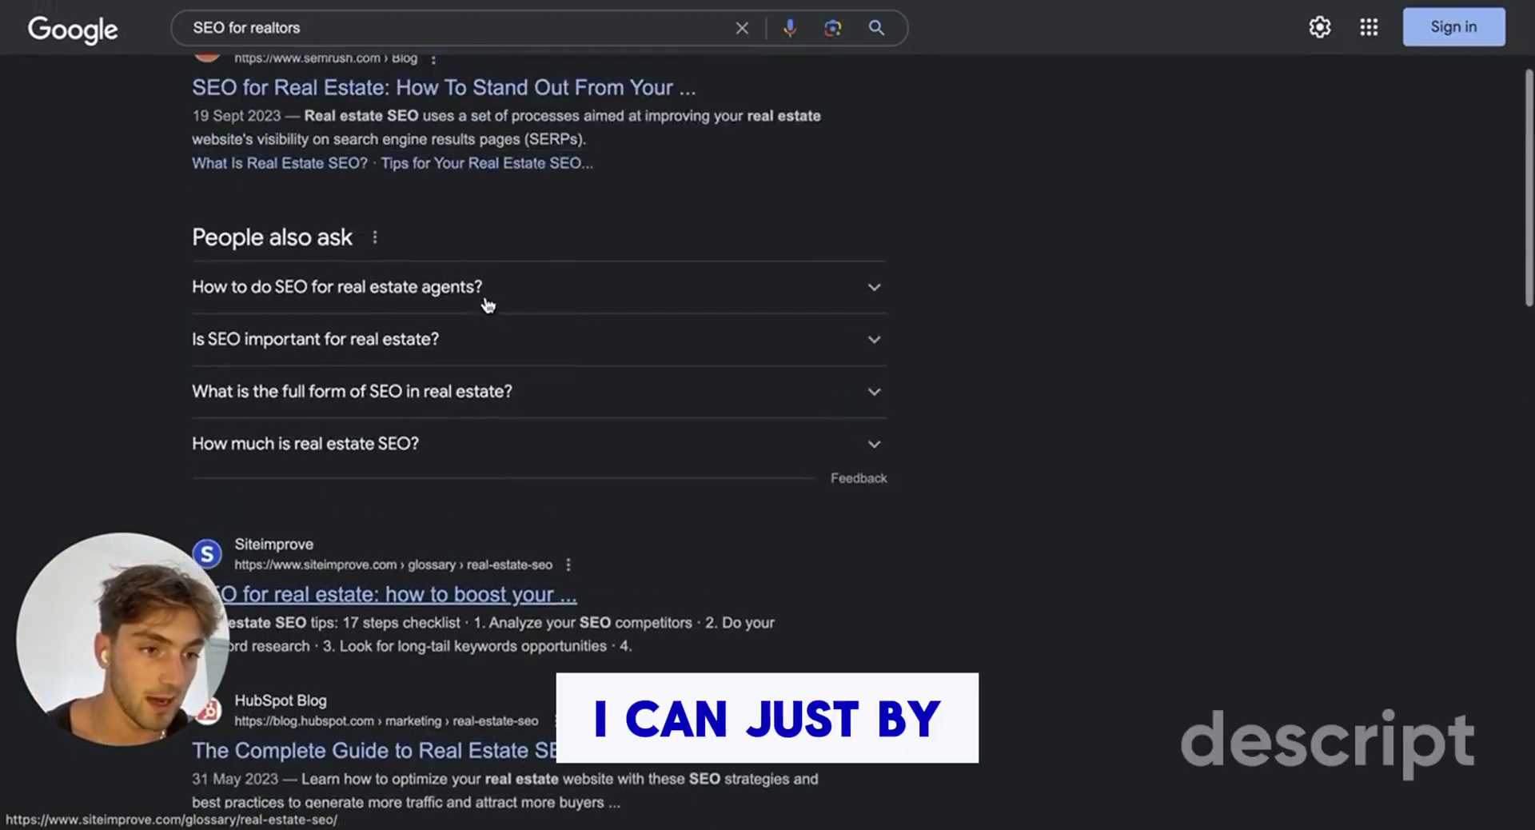
scroll(437, 255, down, 1)
scroll(392, 312, up, 2)
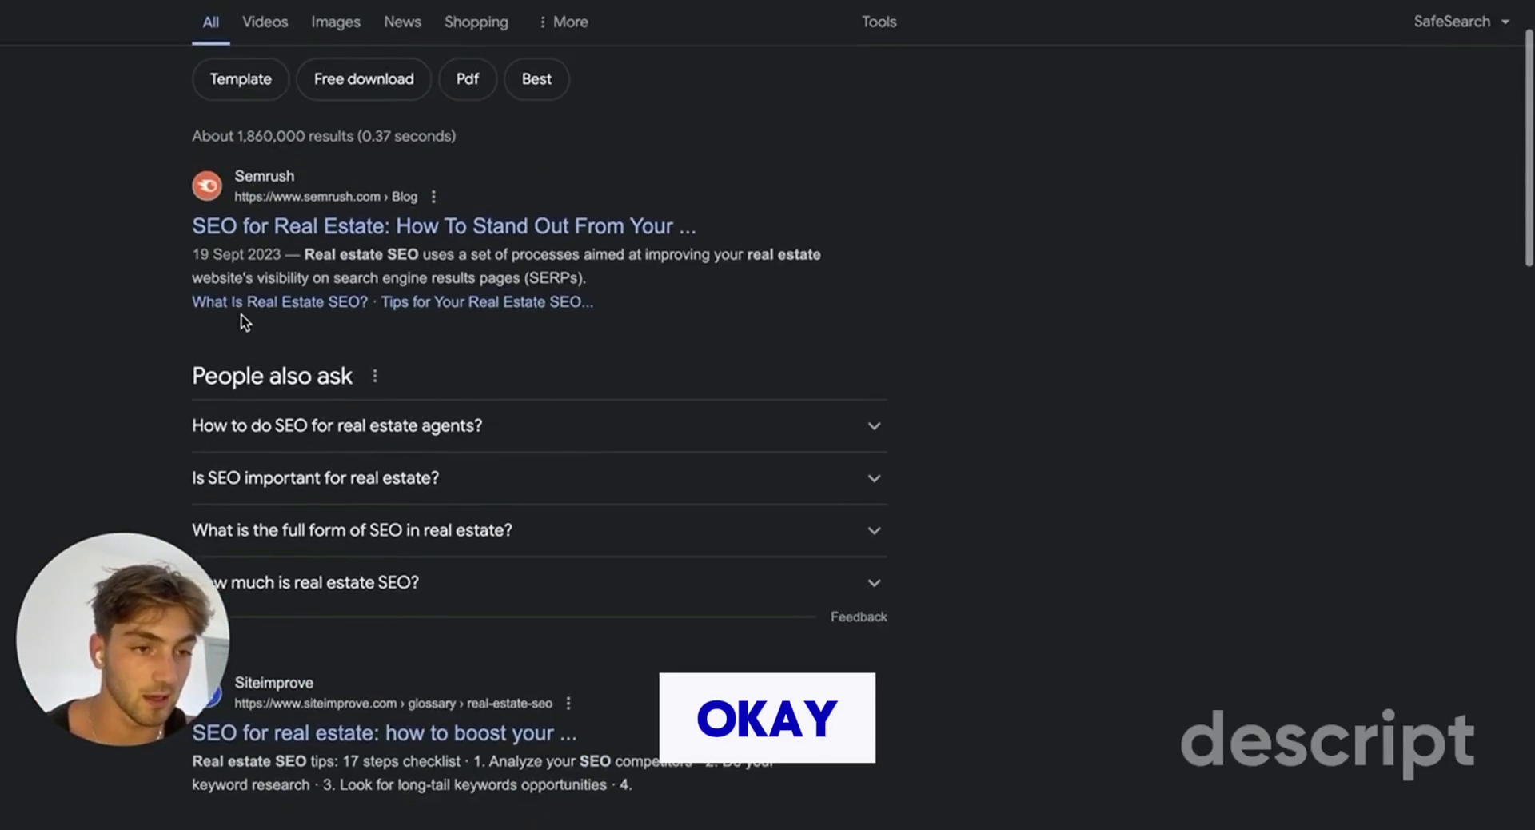
scroll(447, 292, down, 7)
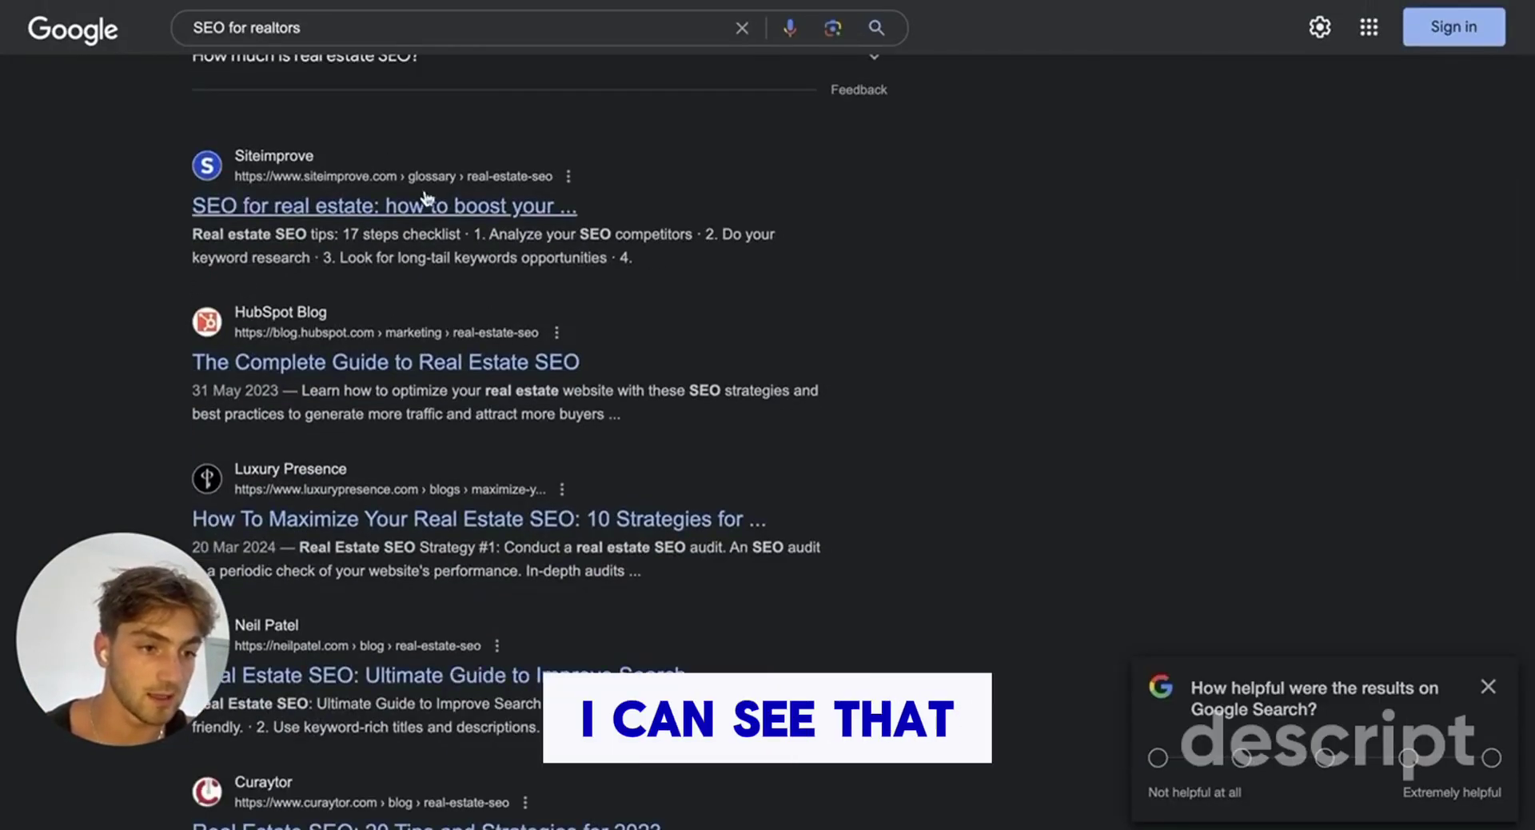
scroll(446, 269, down, 1)
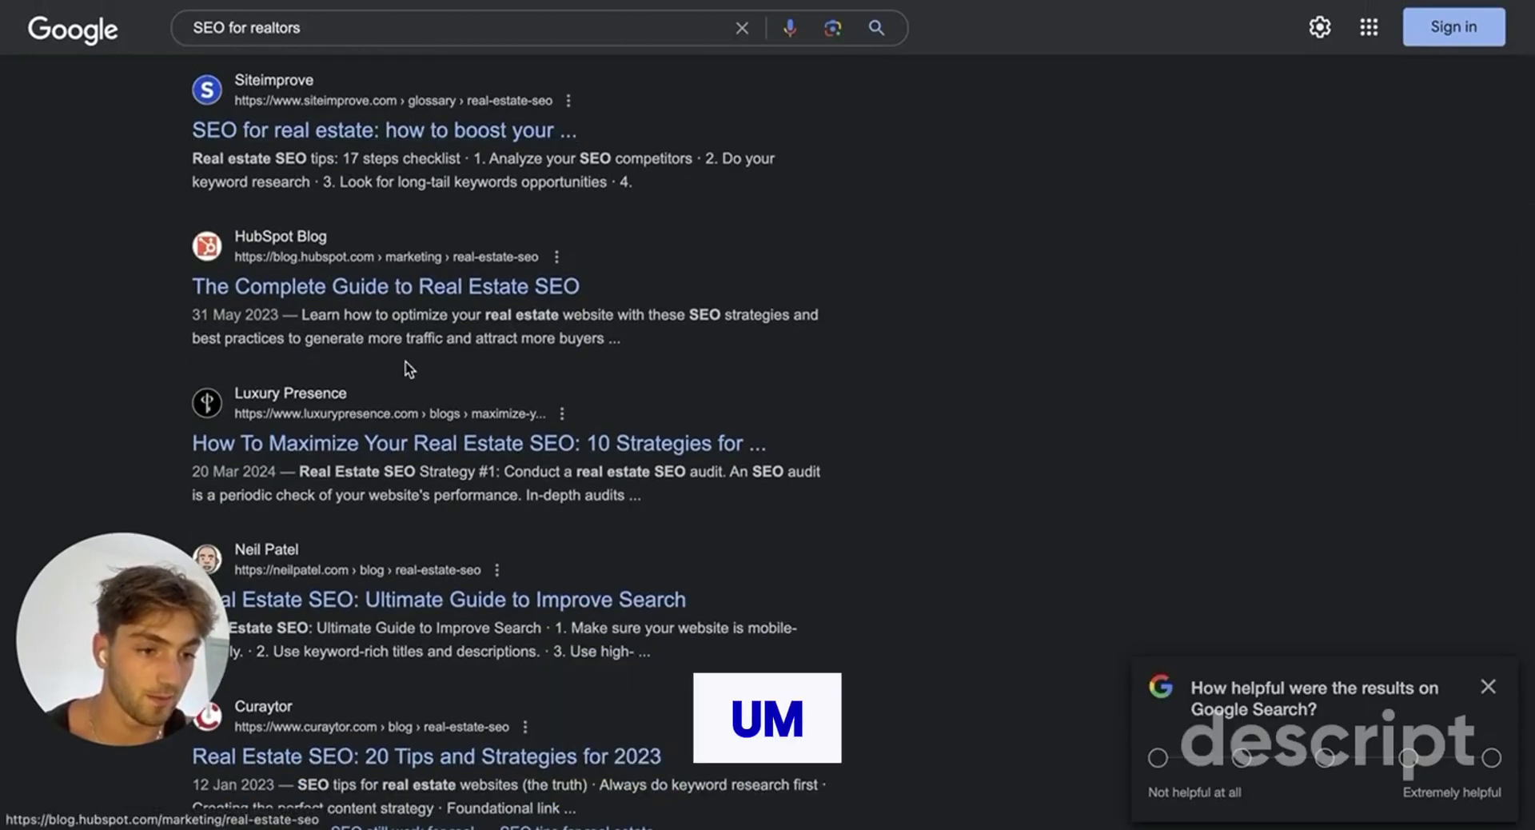
scroll(448, 384, down, 3)
scroll(538, 612, down, 1)
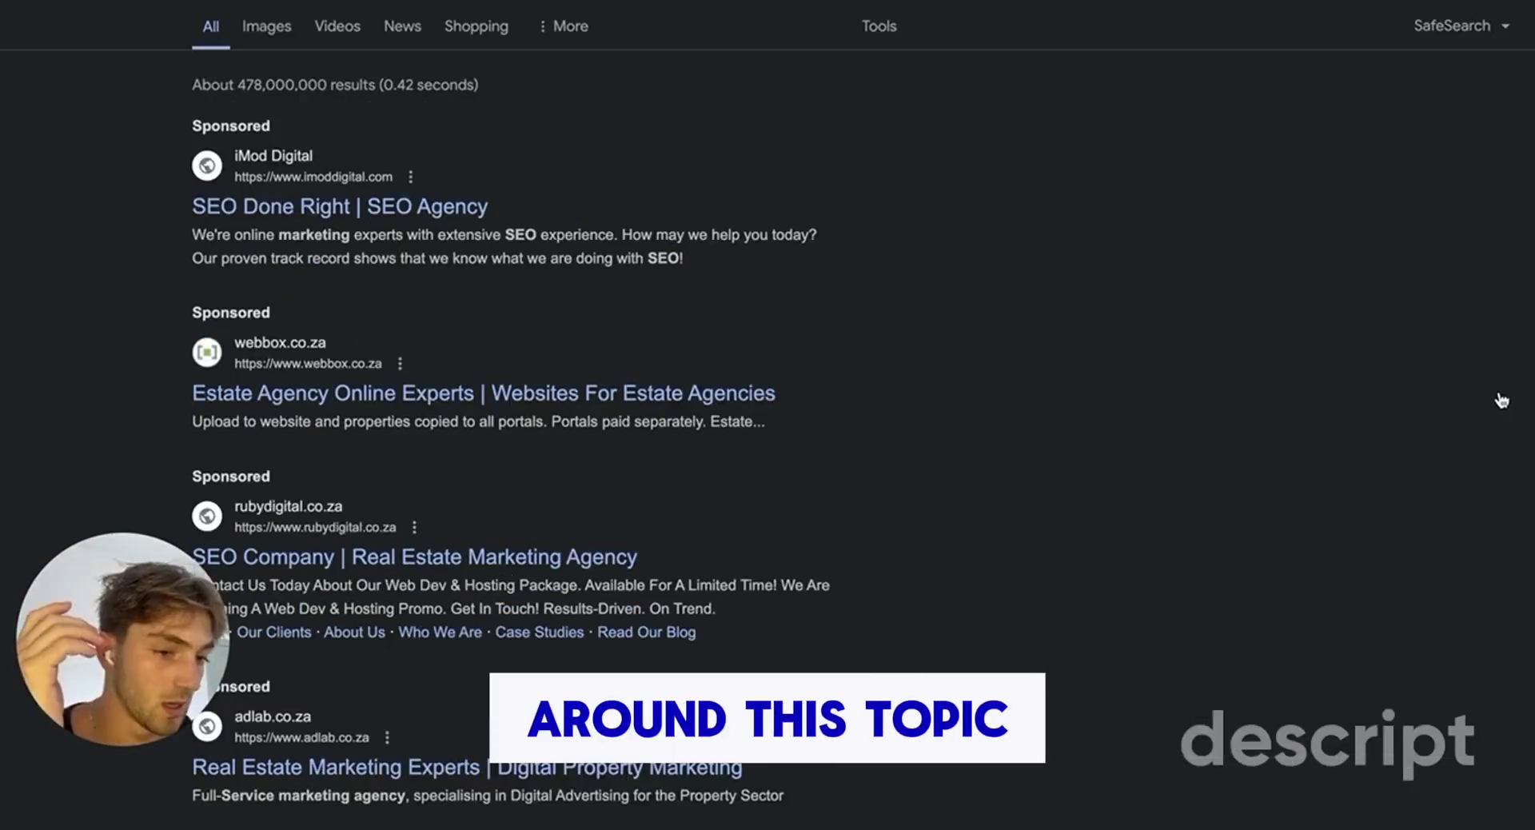
- Scroll the 'holders for incense sticks' results past the product carousel and Mr Price Home to People also ask
scroll(1029, 423, down, 5)
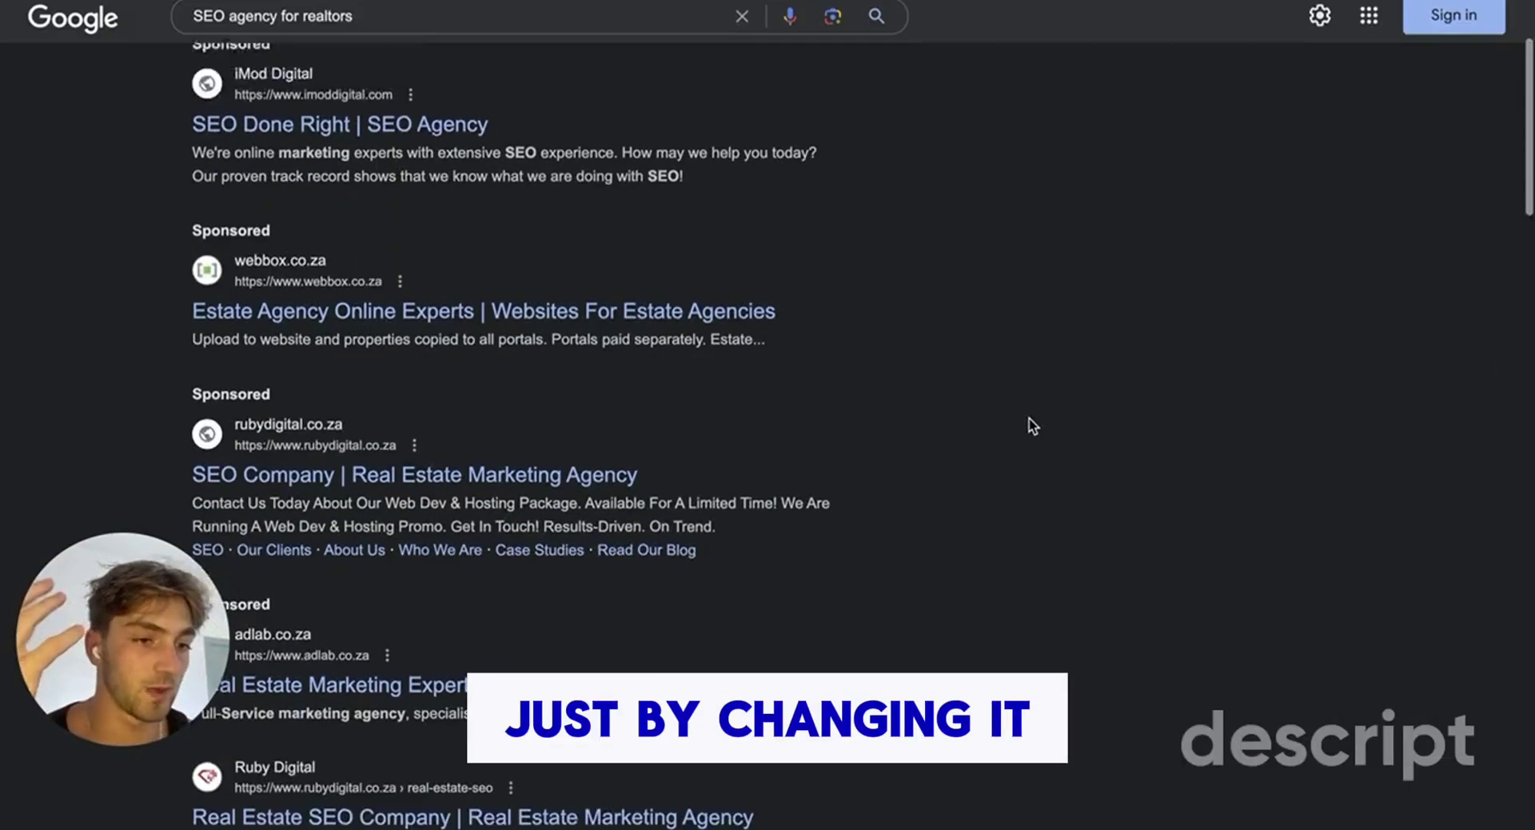
scroll(1029, 419, down, 4)
scroll(661, 419, up, 7)
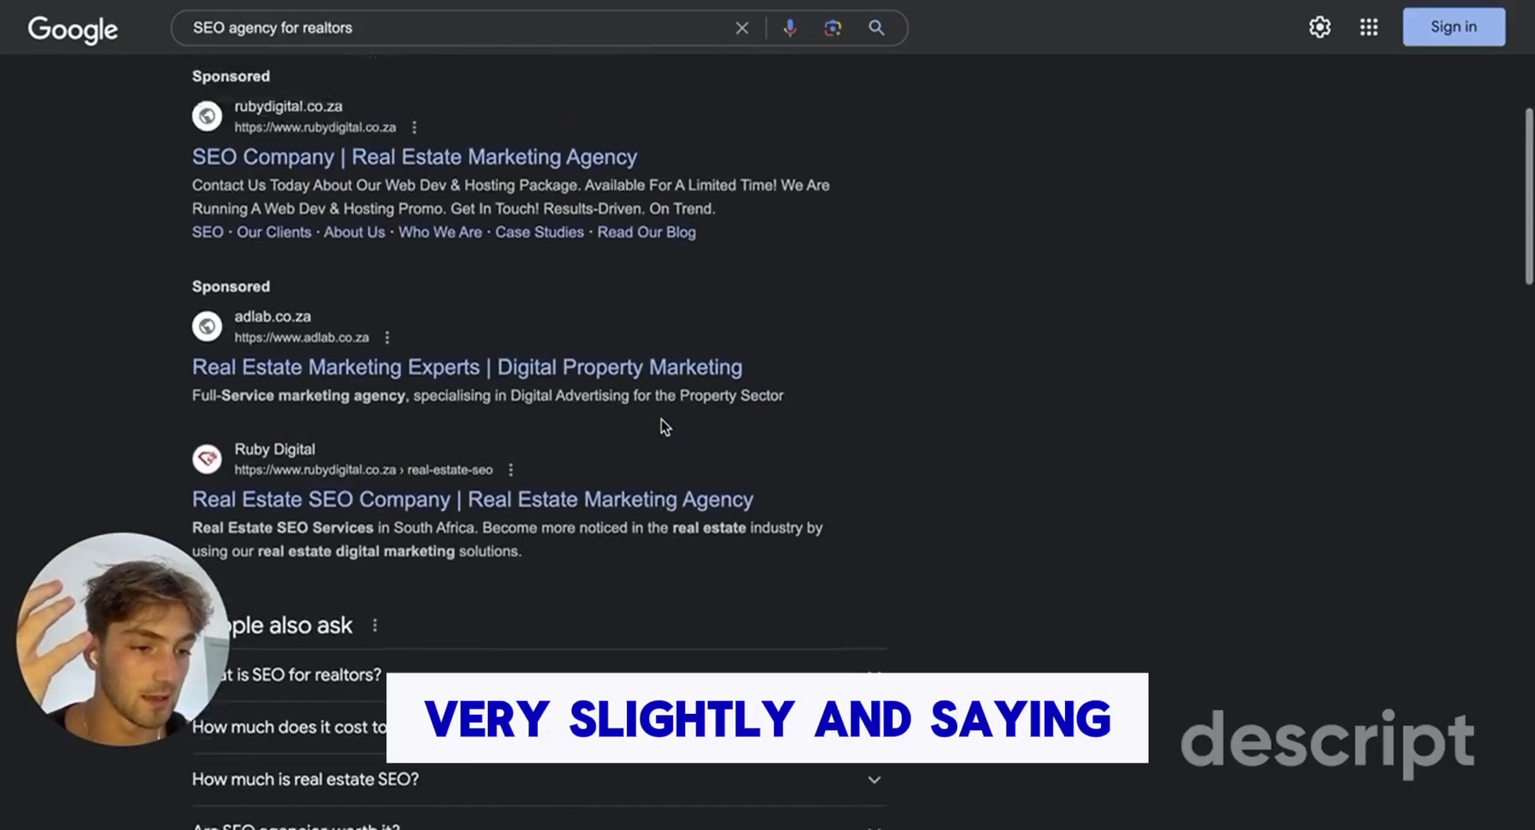
scroll(362, 174, down, 8)
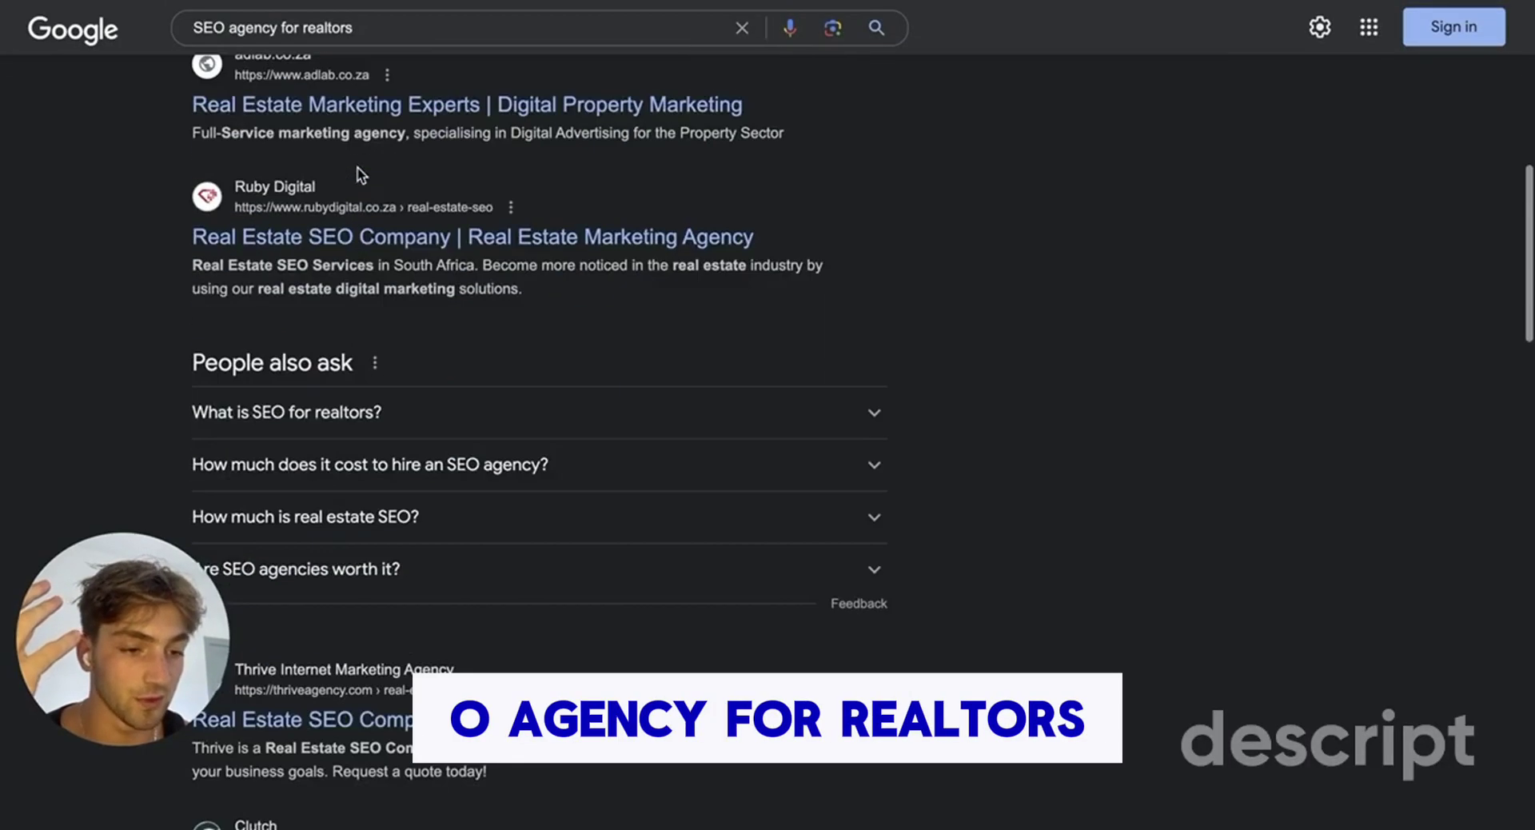
scroll(425, 385, down, 4)
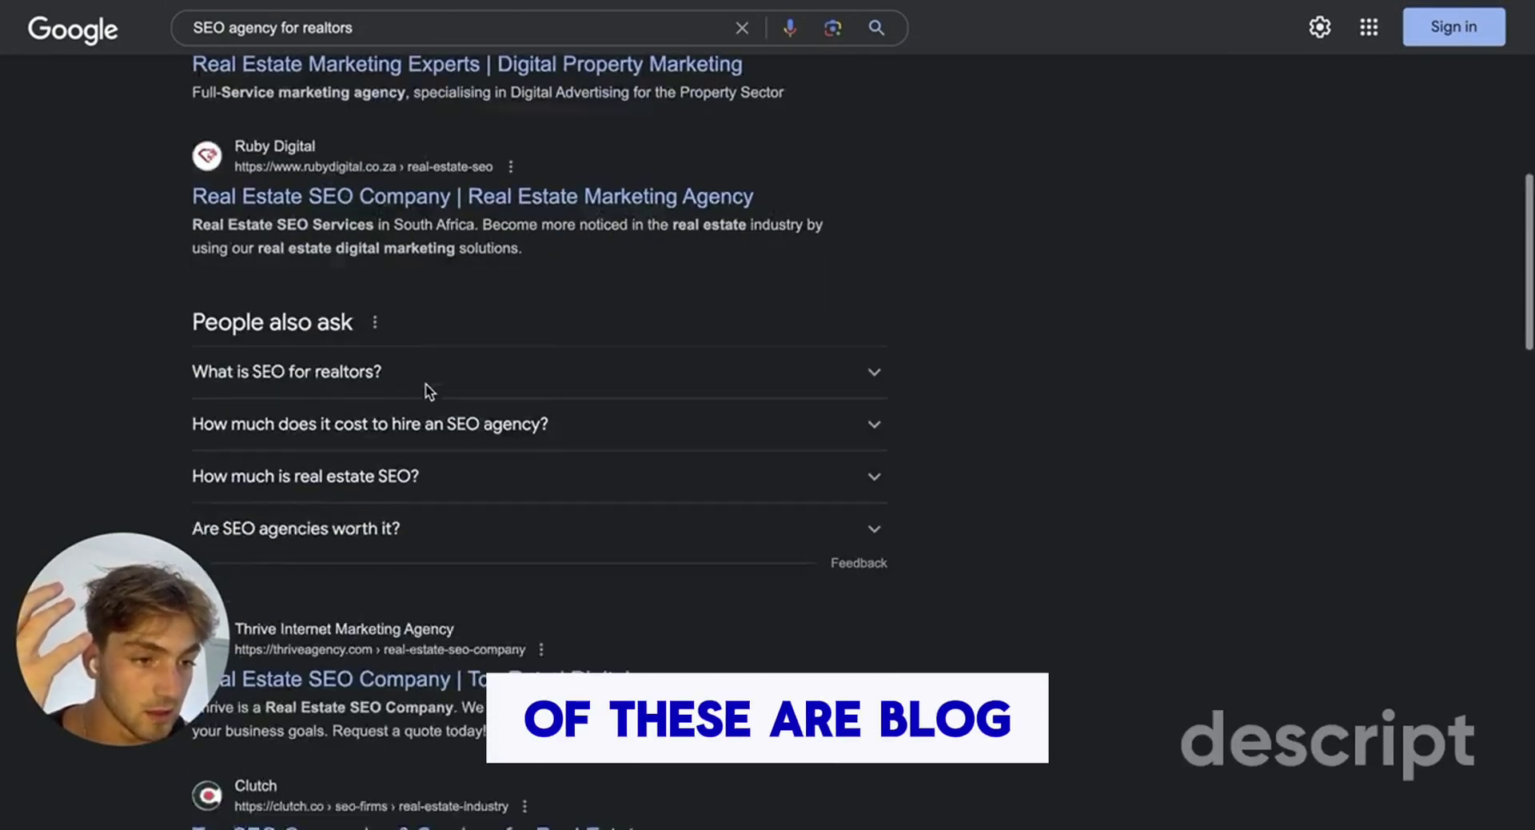
scroll(480, 544, down, 2)
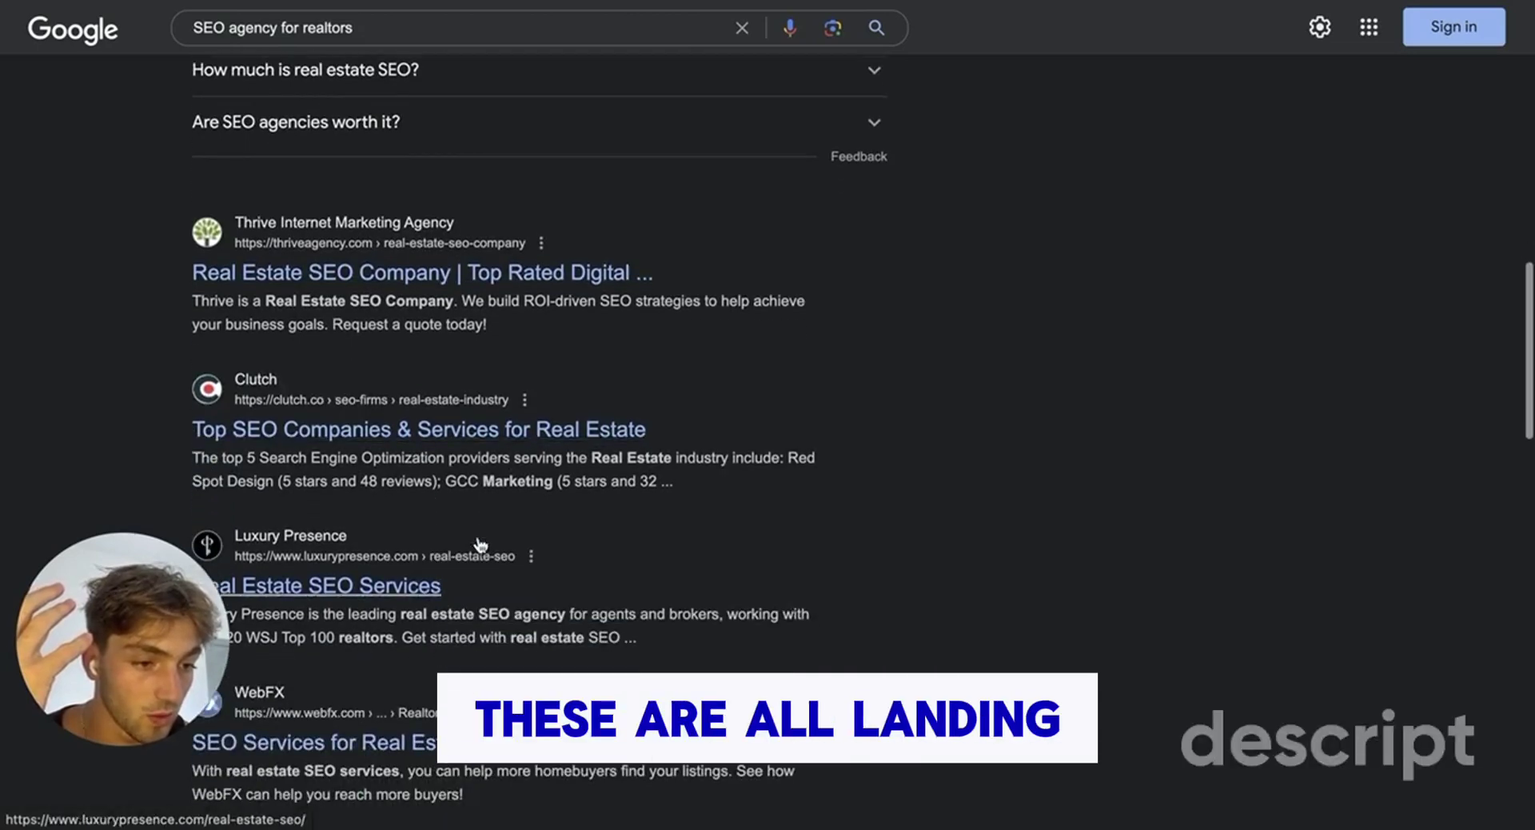
scroll(367, 528, down, 2)
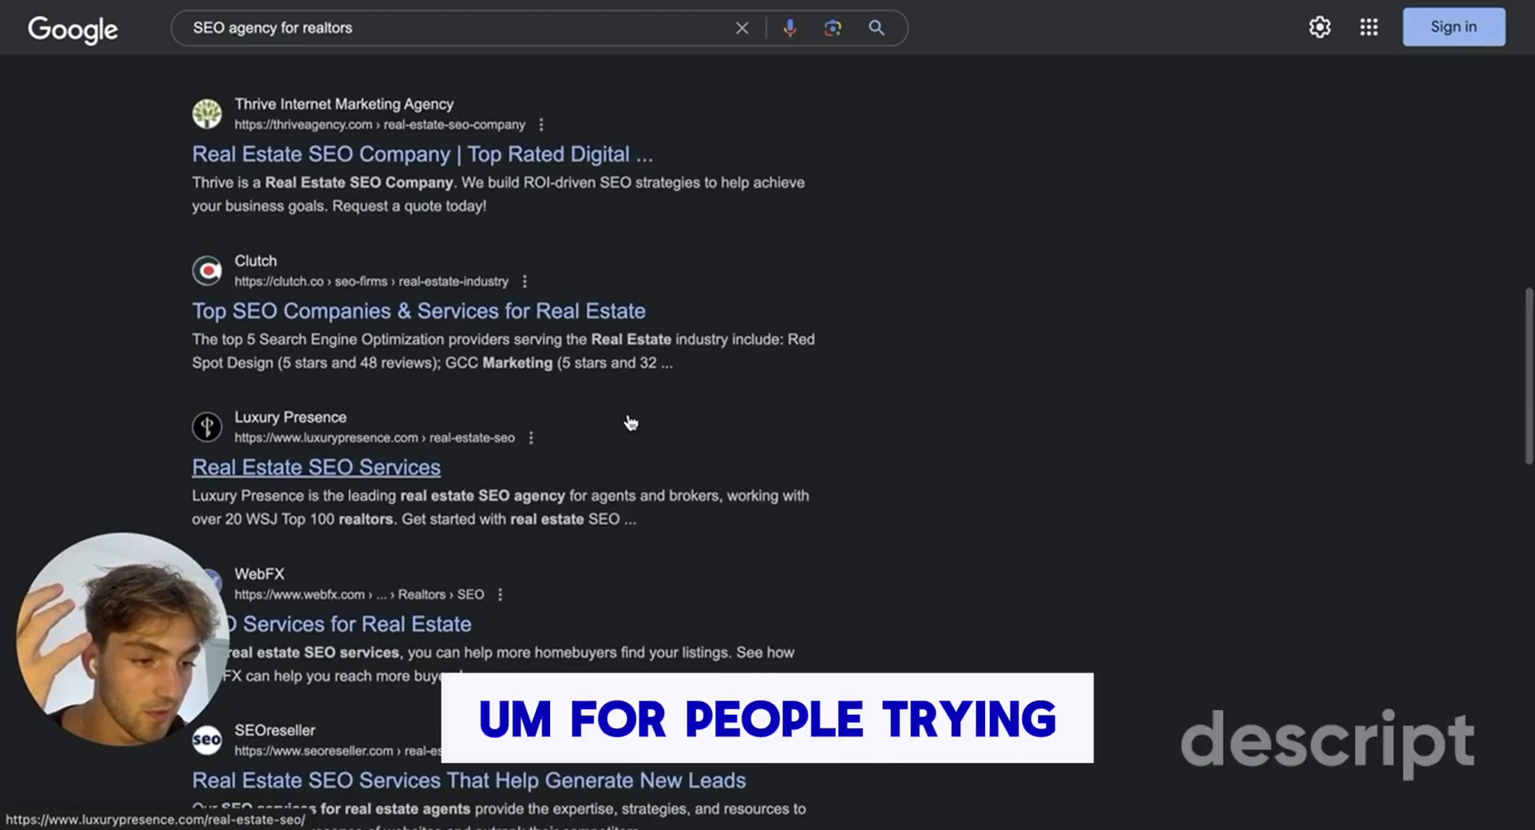
scroll(455, 598, down, 3)
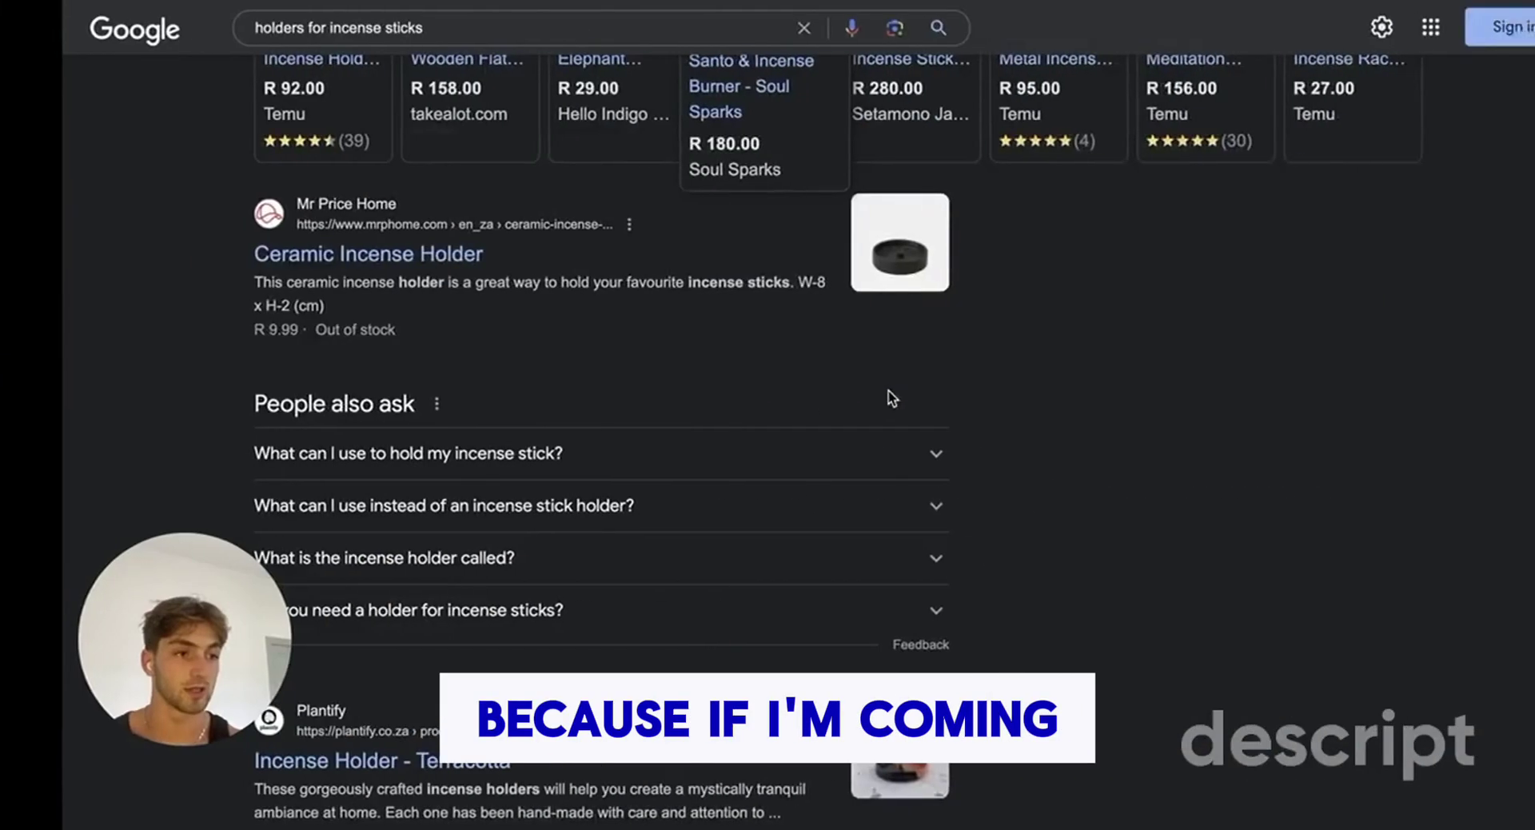
scroll(892, 397, up, 5)
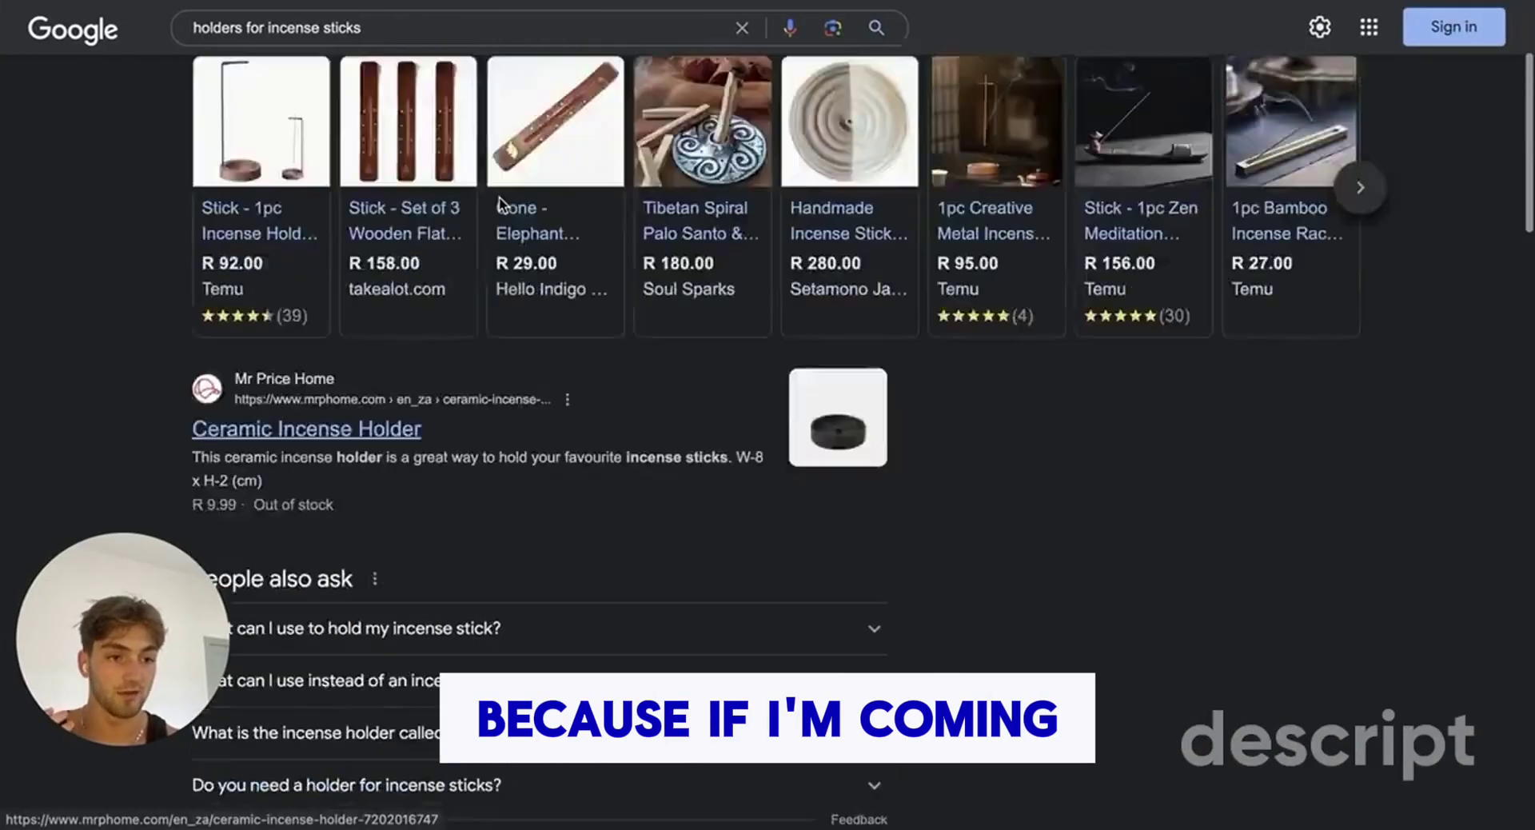
scroll(561, 195, down, 4)
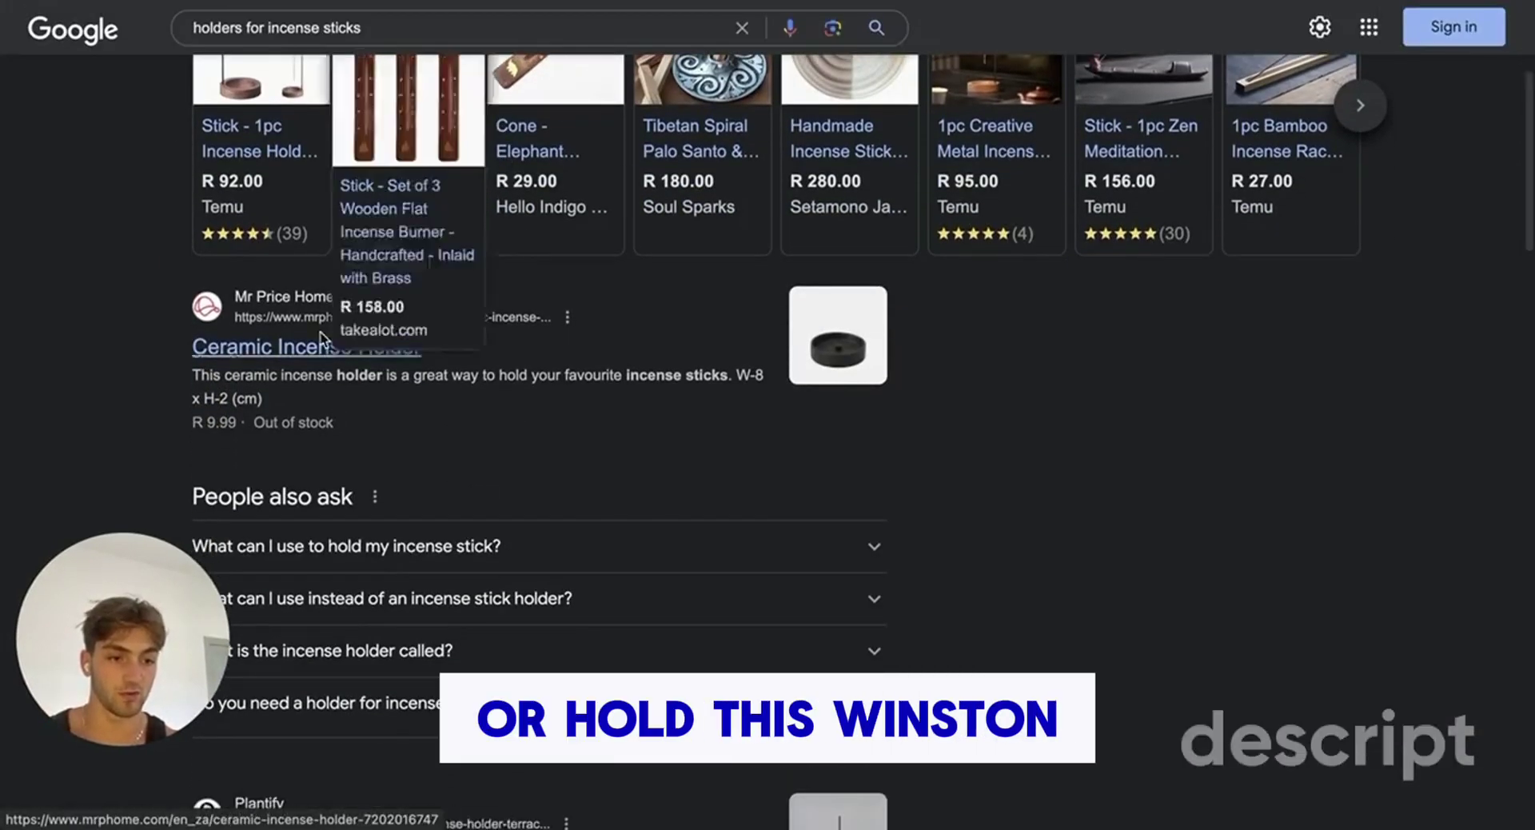
scroll(472, 590, down, 3)
scroll(472, 590, down, 1)
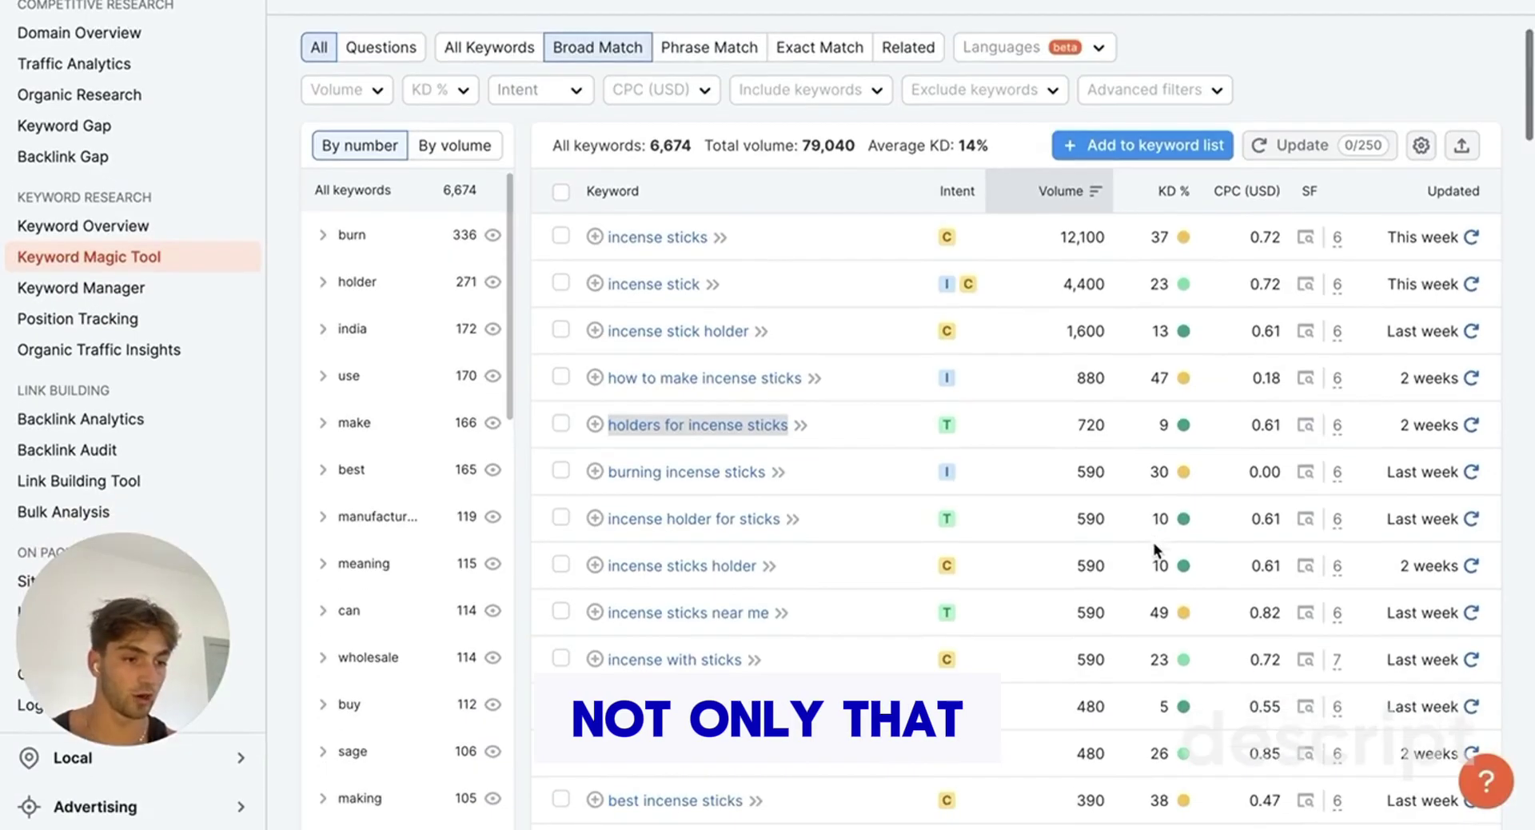
click(844, 419)
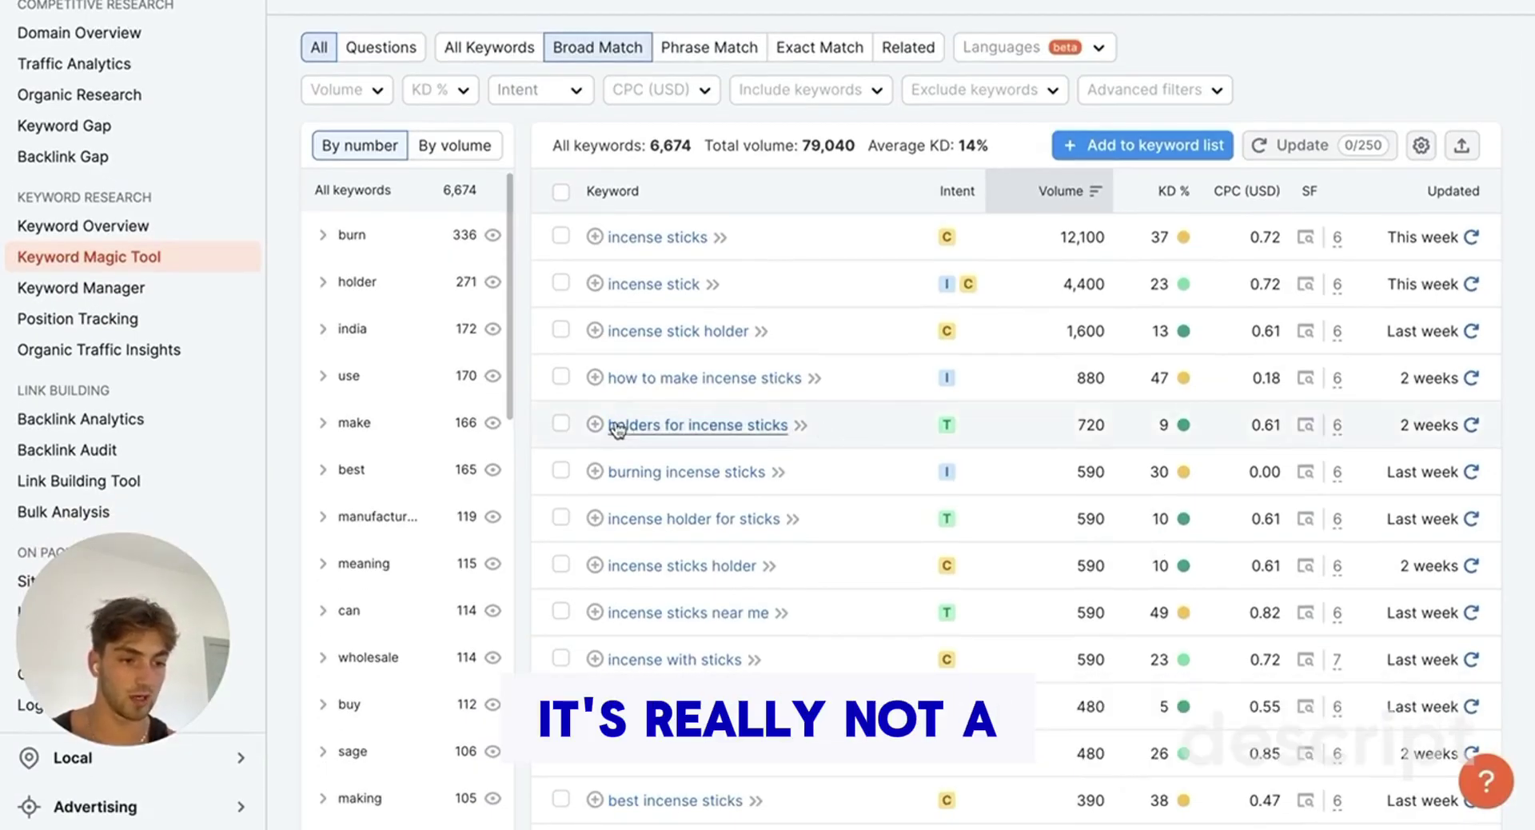
drag(838, 427, 606, 425)
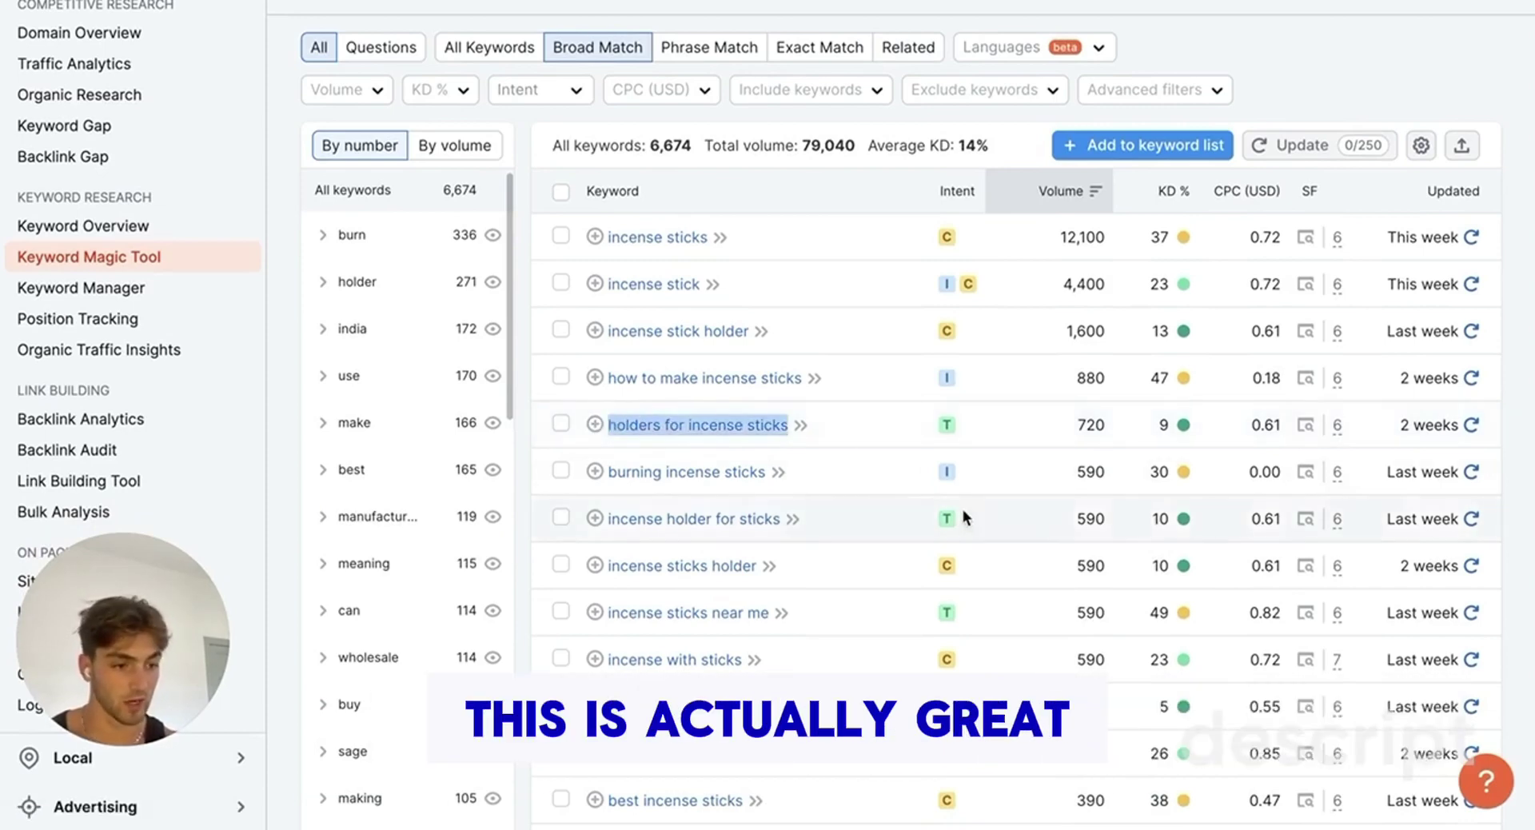
mouse_move(1185, 424)
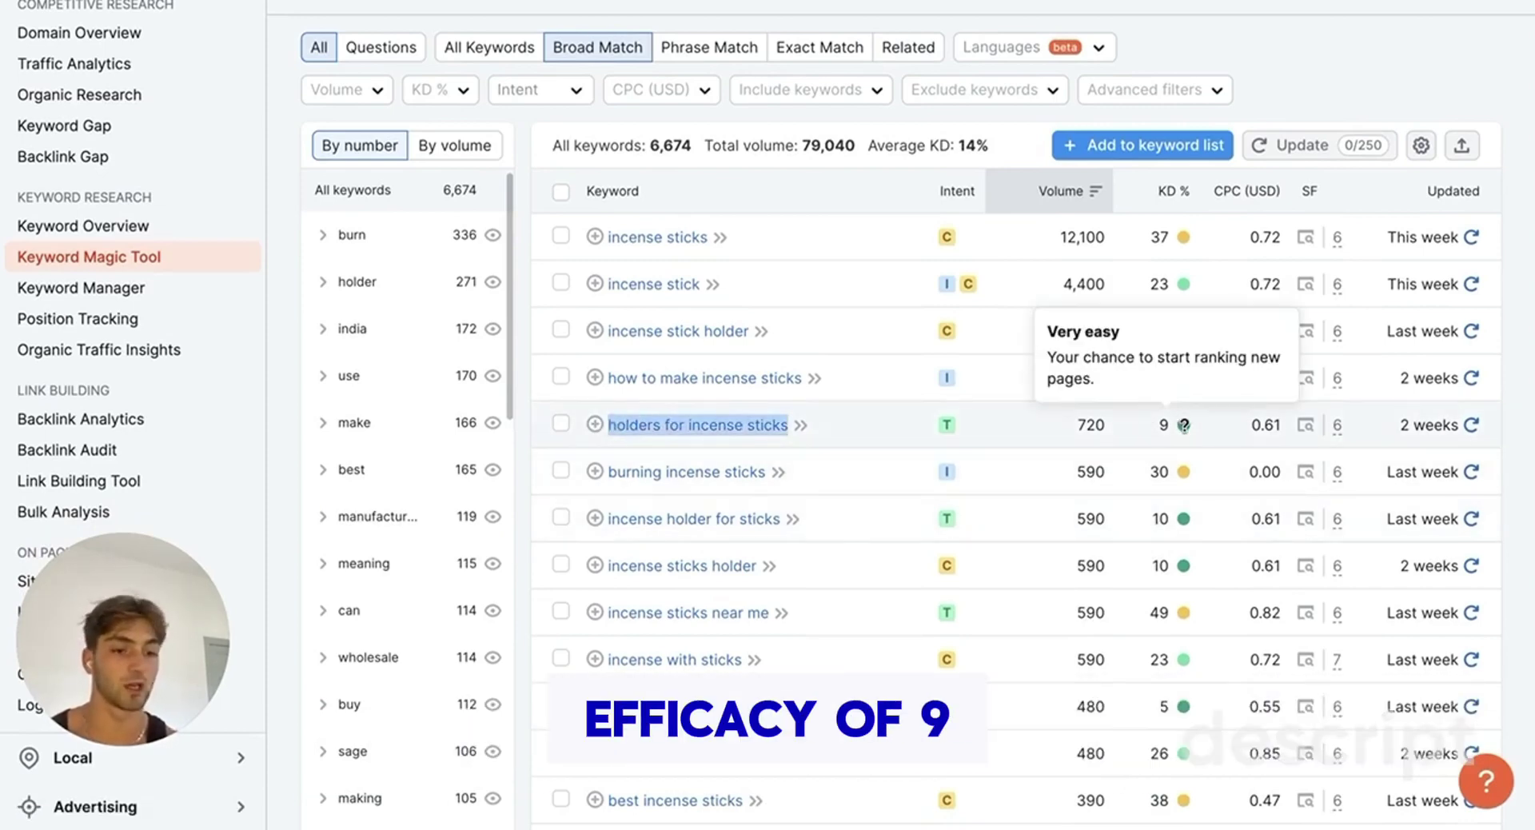
click(1102, 424)
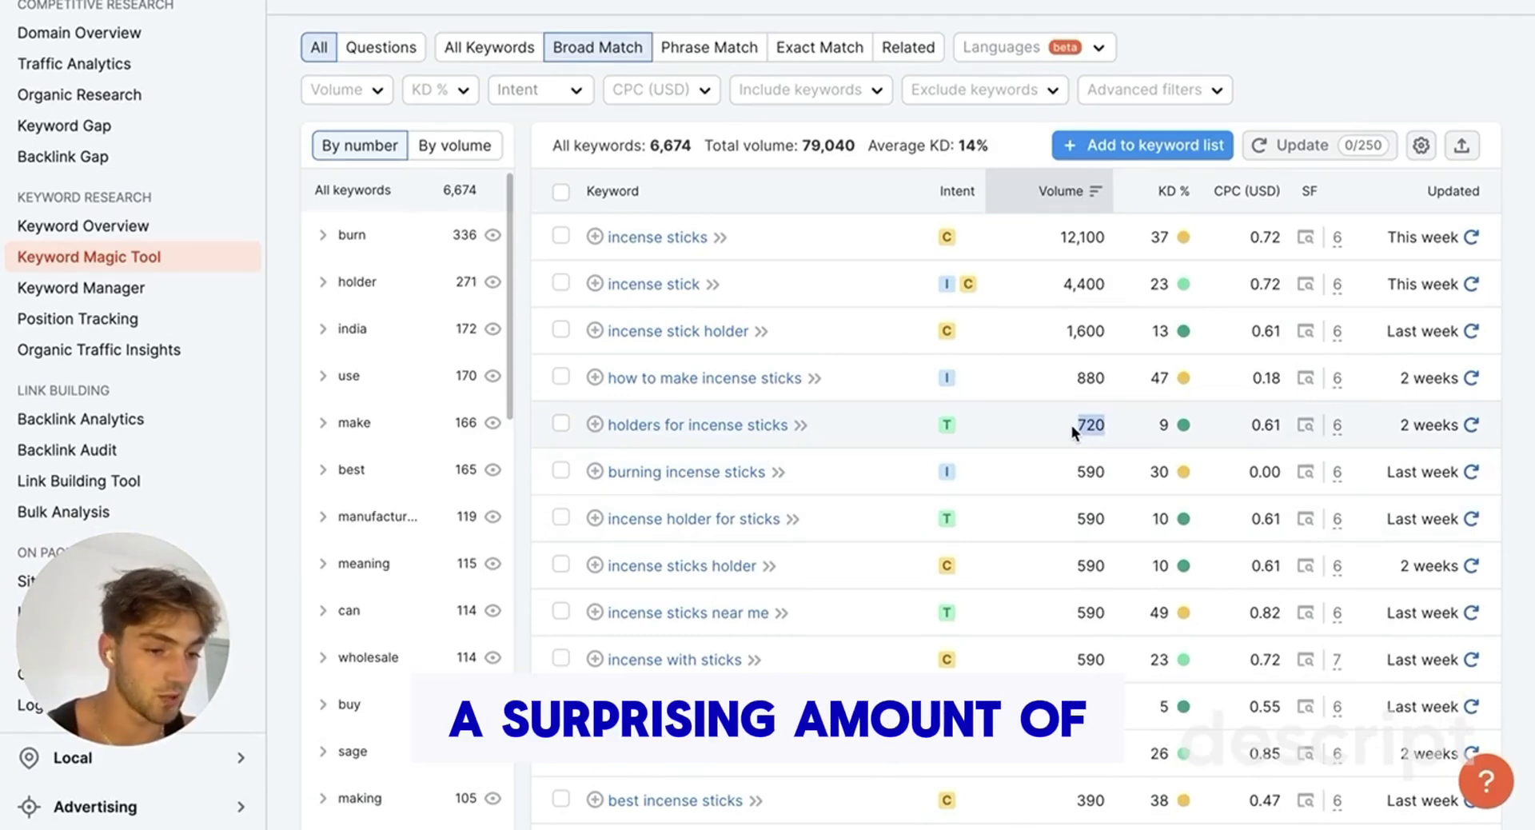
click(947, 425)
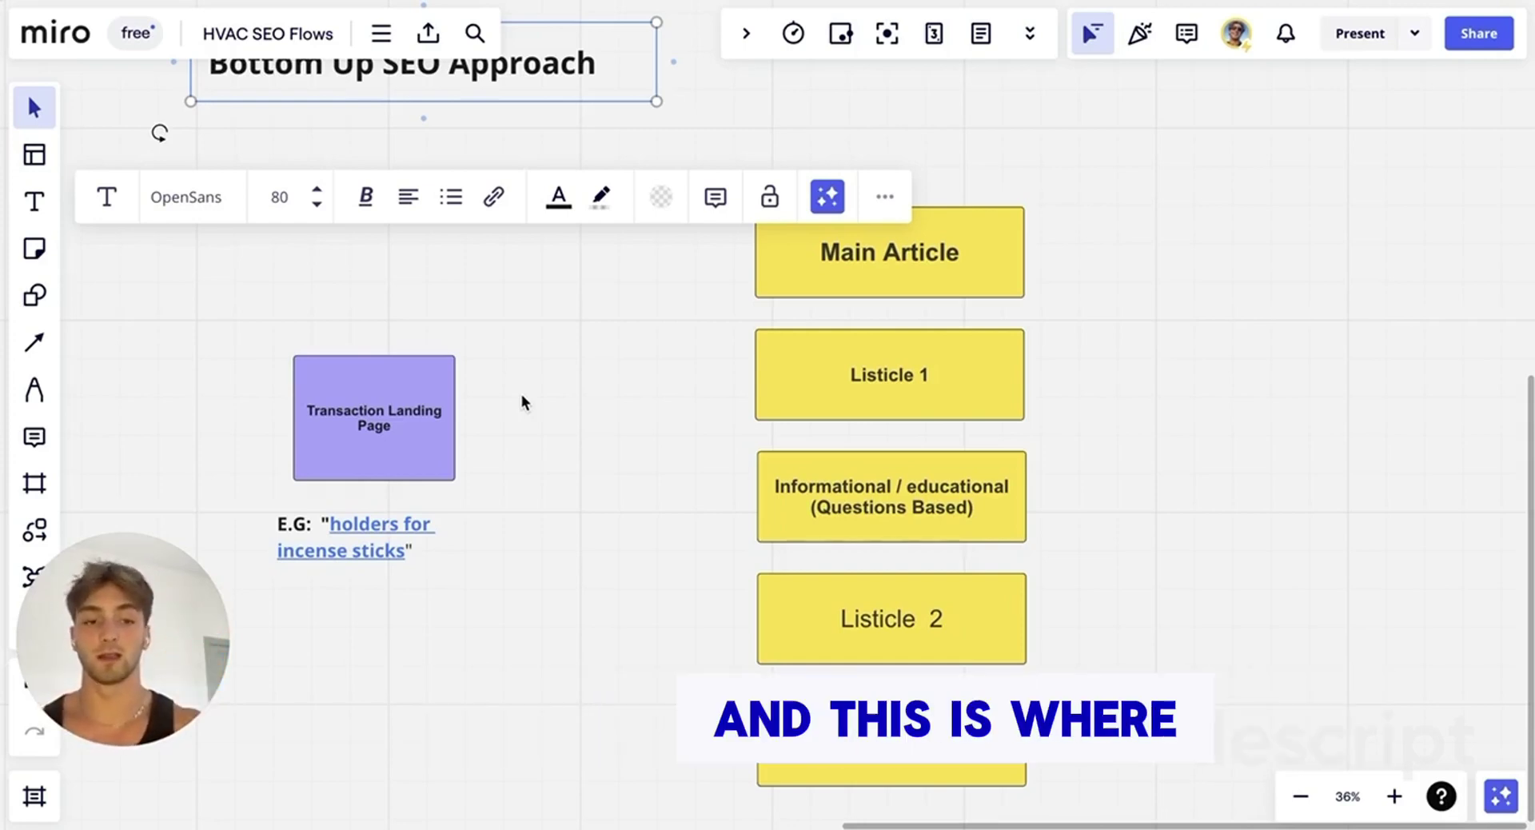
click(1193, 403)
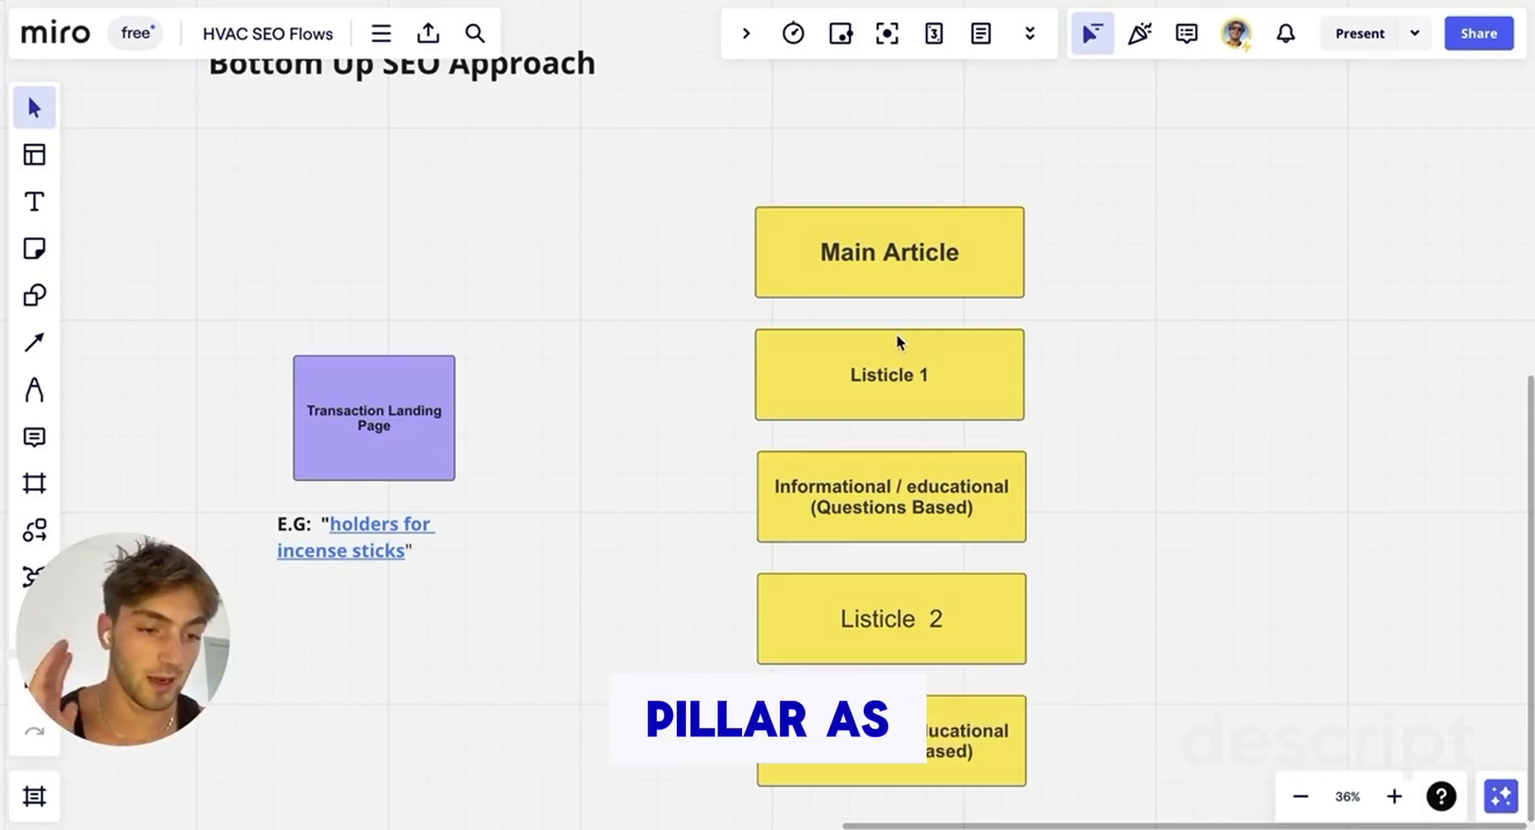
scroll(609, 397, down, 2)
scroll(610, 396, right, 2)
scroll(609, 397, right, 1)
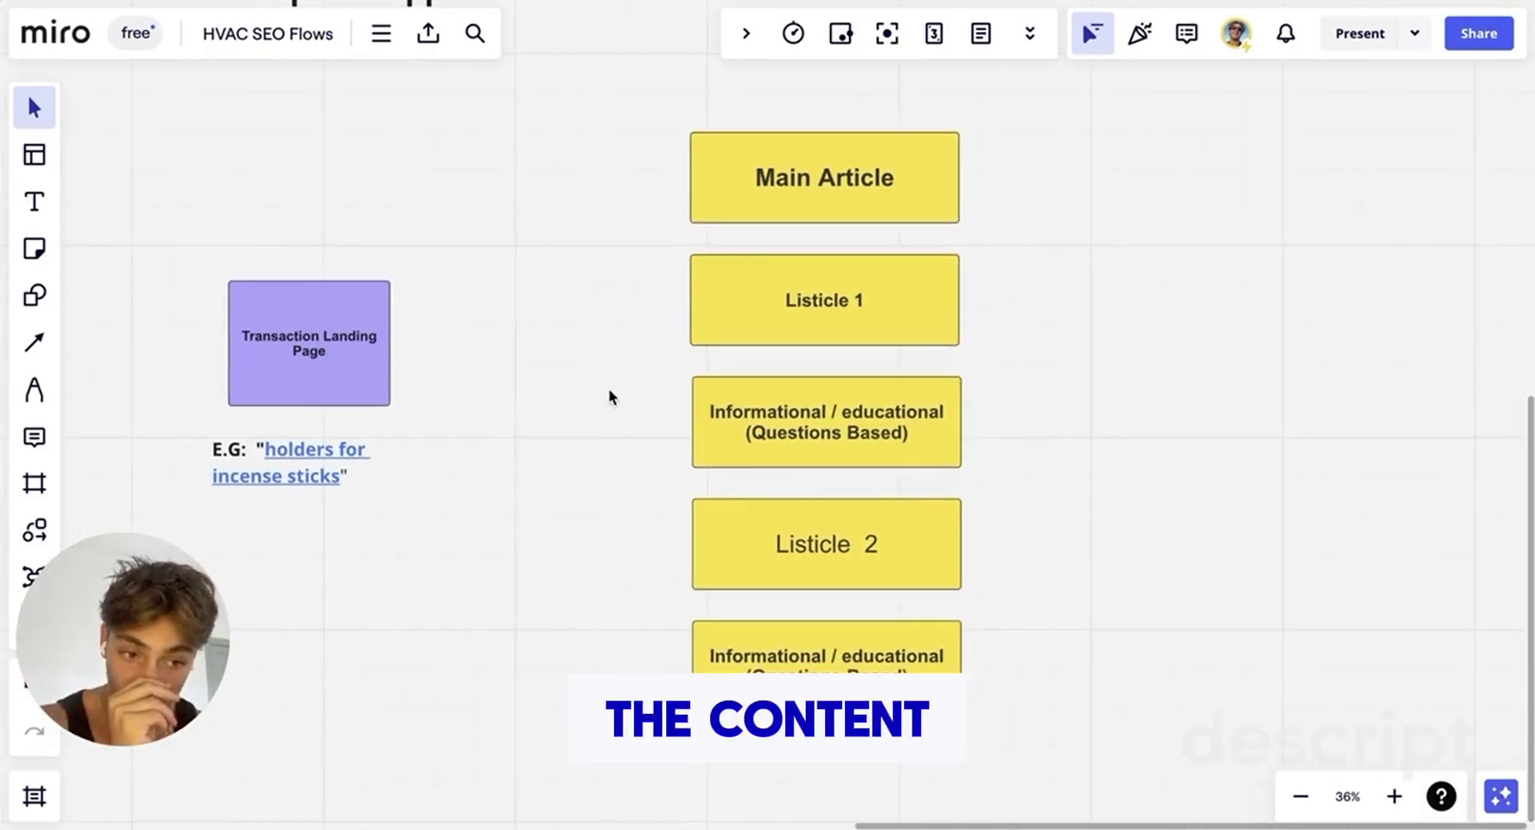
scroll(504, 432, up, 2)
scroll(504, 432, right, 1)
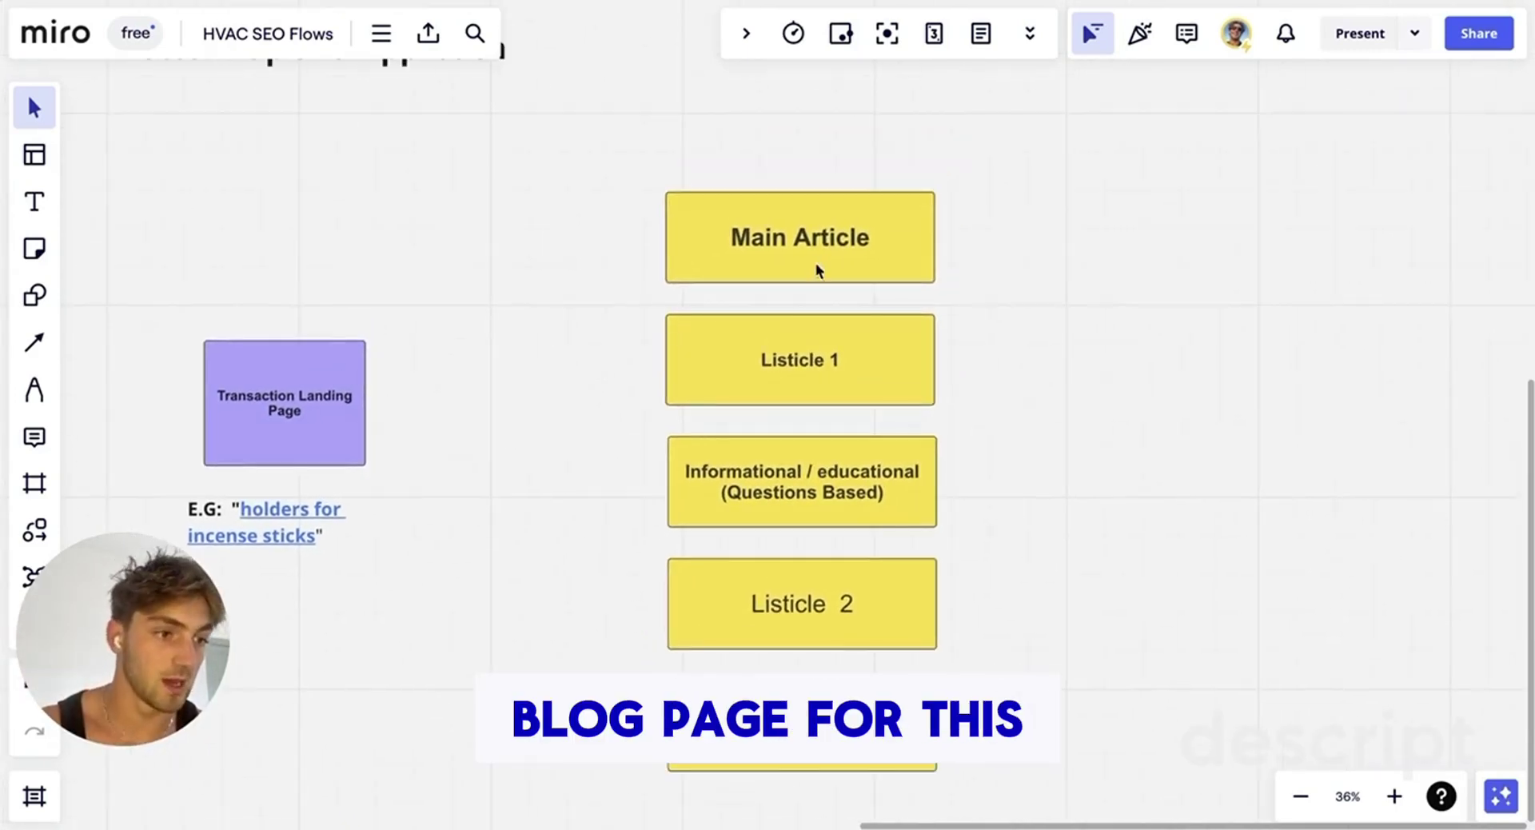
drag(606, 193, 990, 280)
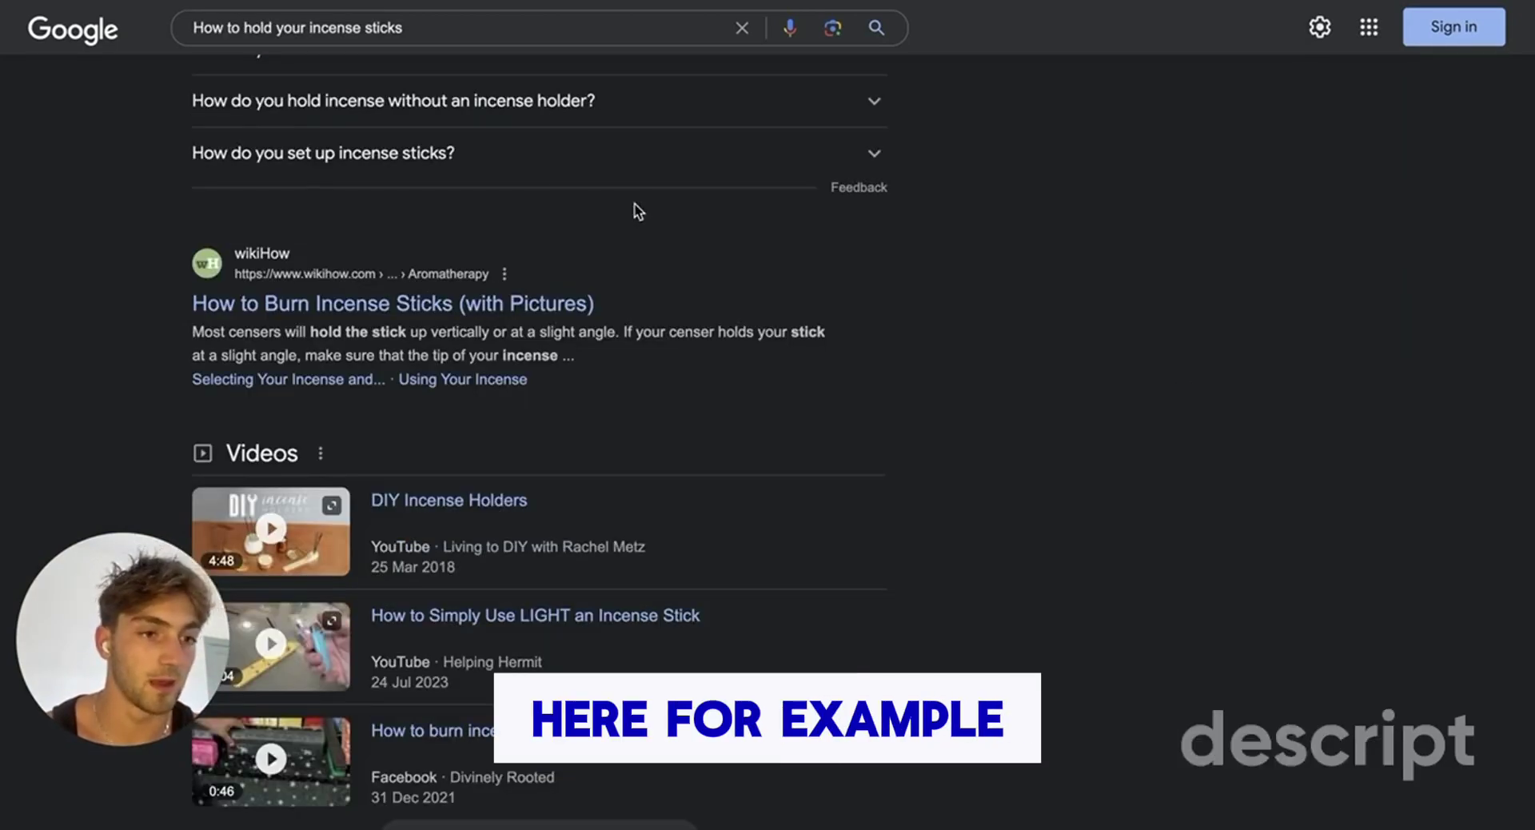
- Select the whole search query and browse the 'How to hold your incense sticks' results
scroll(608, 200, up, 8)
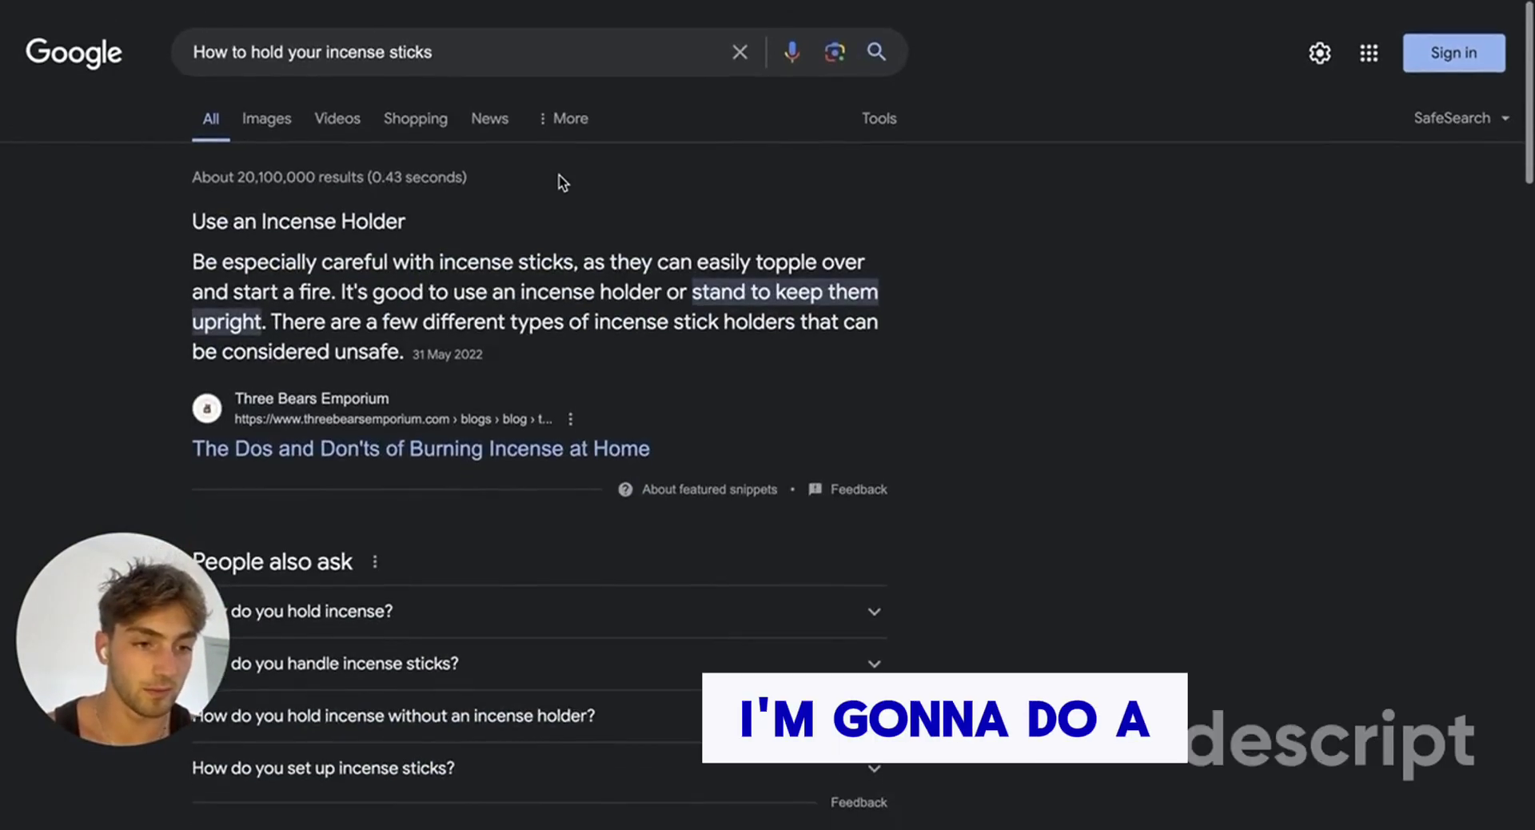
drag(453, 50, 106, 56)
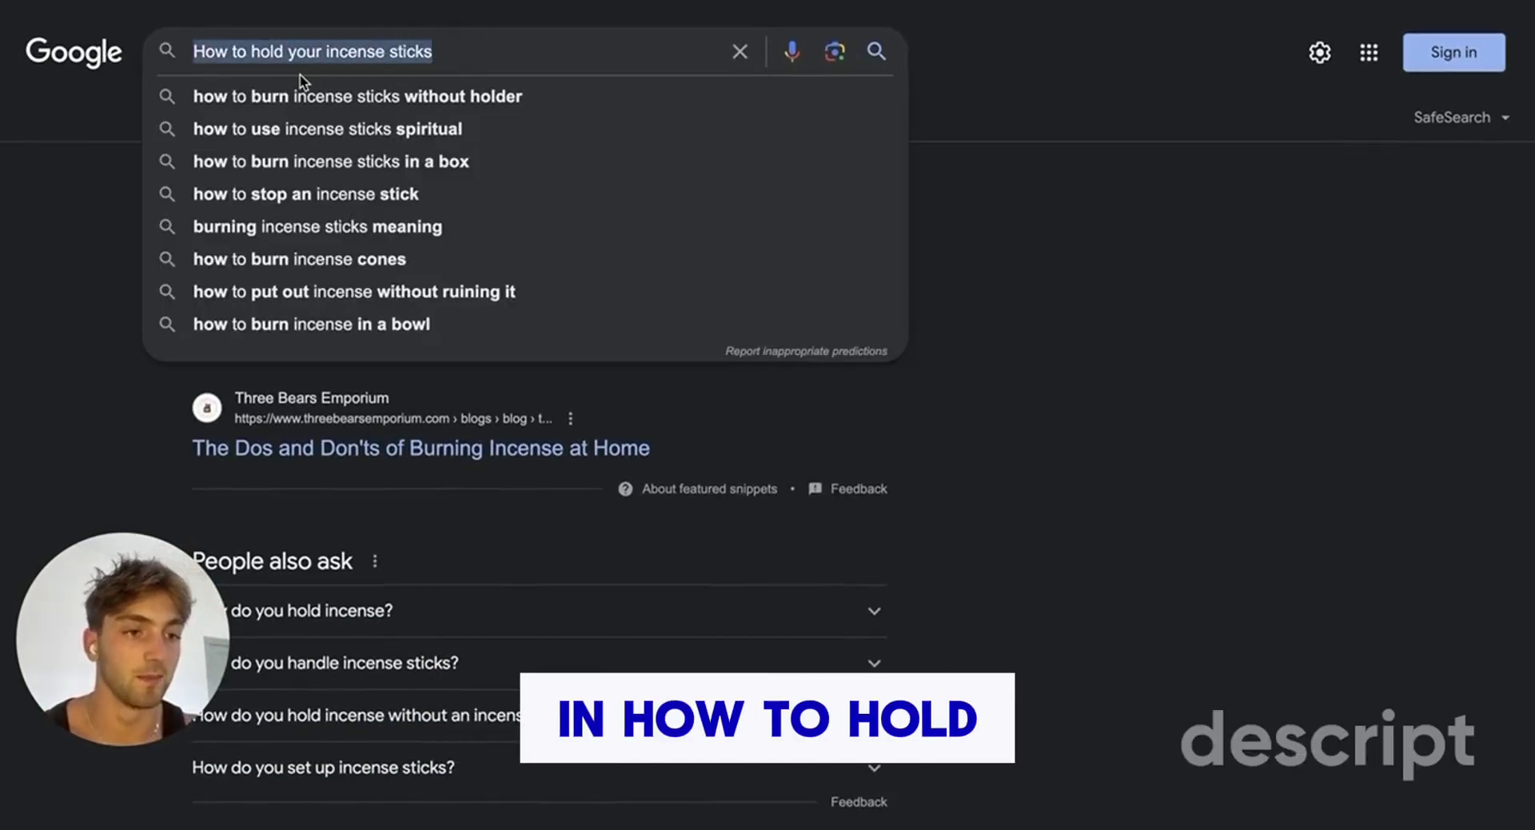
click(1135, 449)
scroll(952, 416, down, 1)
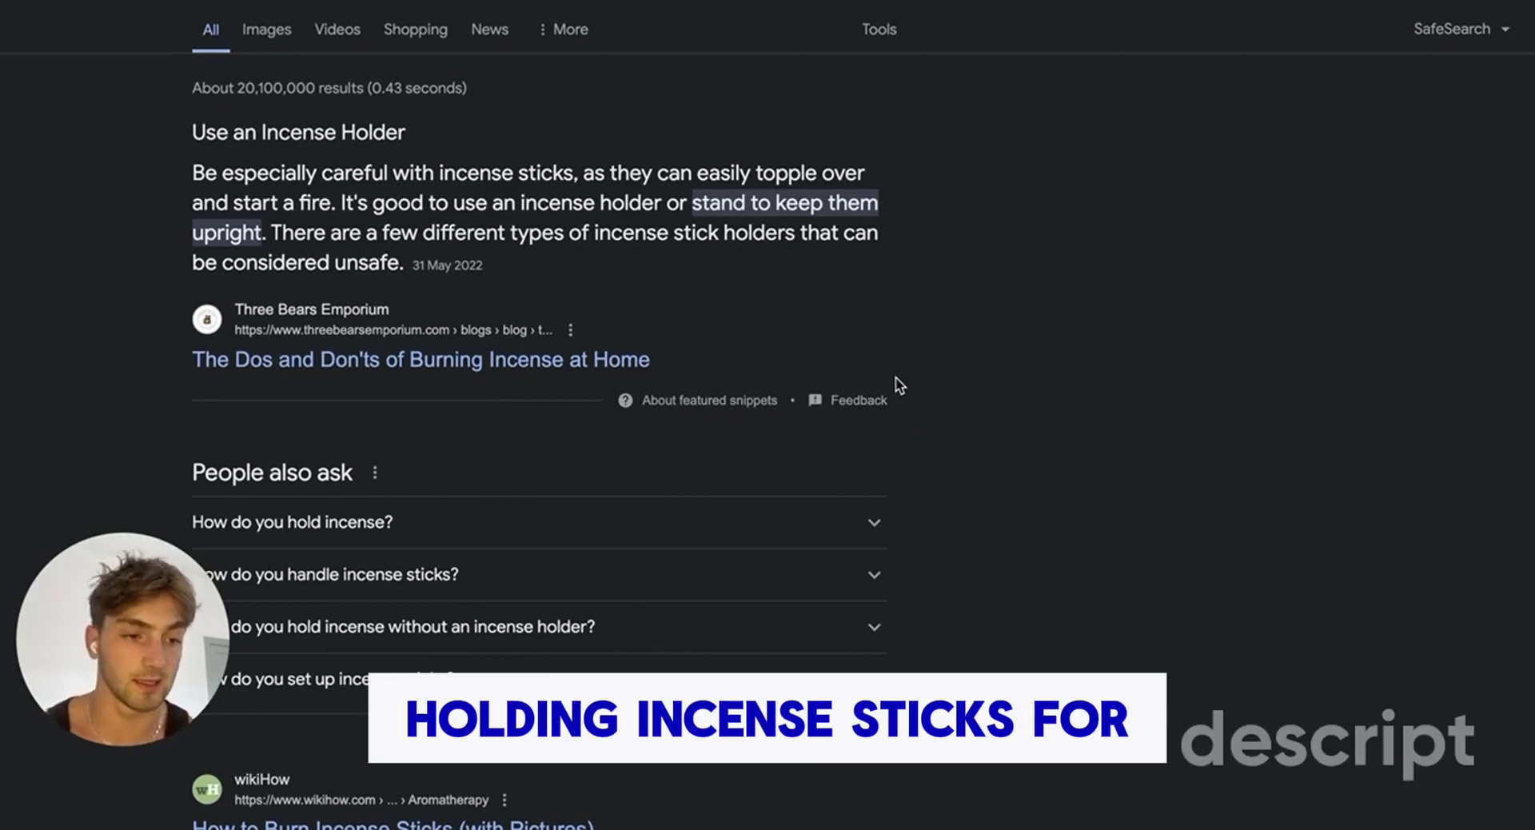
scroll(896, 378, up, 1)
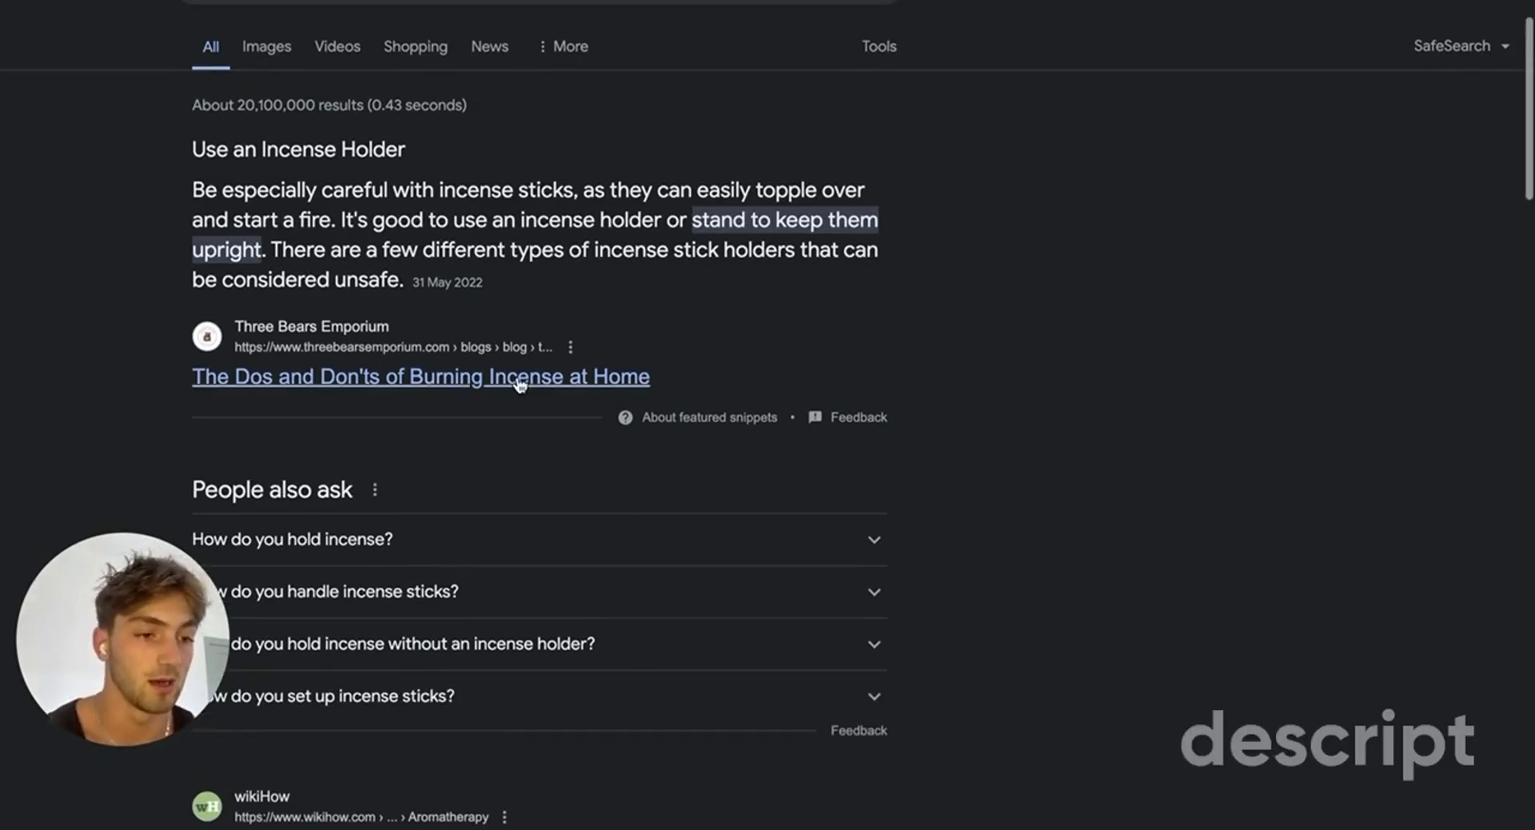
- Highlight the featured title 'The Dos and Don'ts of Burning Incense at Home' to copy it
drag(664, 386, 214, 377)
scroll(430, 519, down, 5)
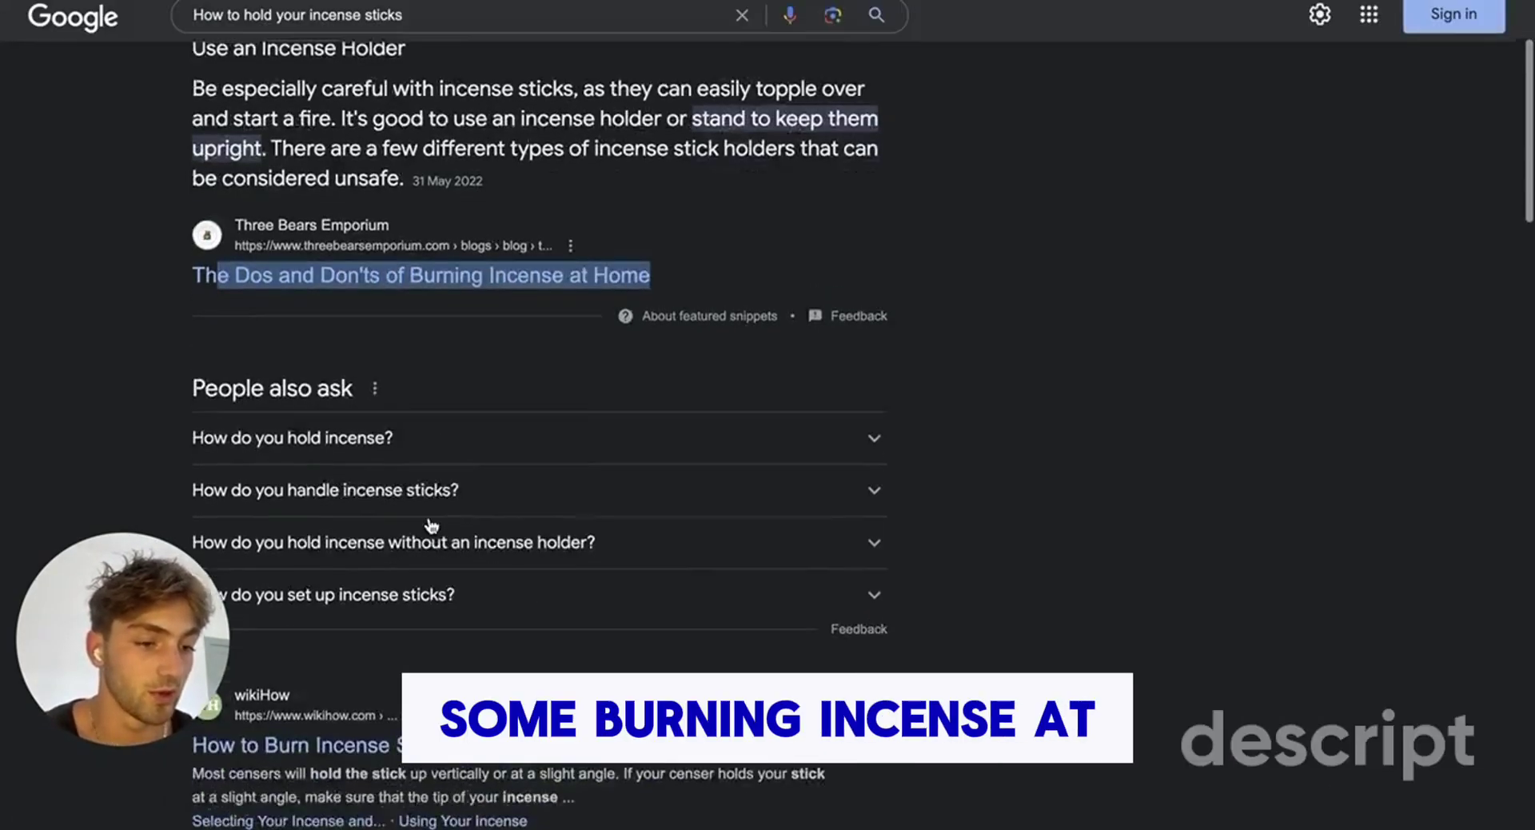
scroll(430, 518, down, 10)
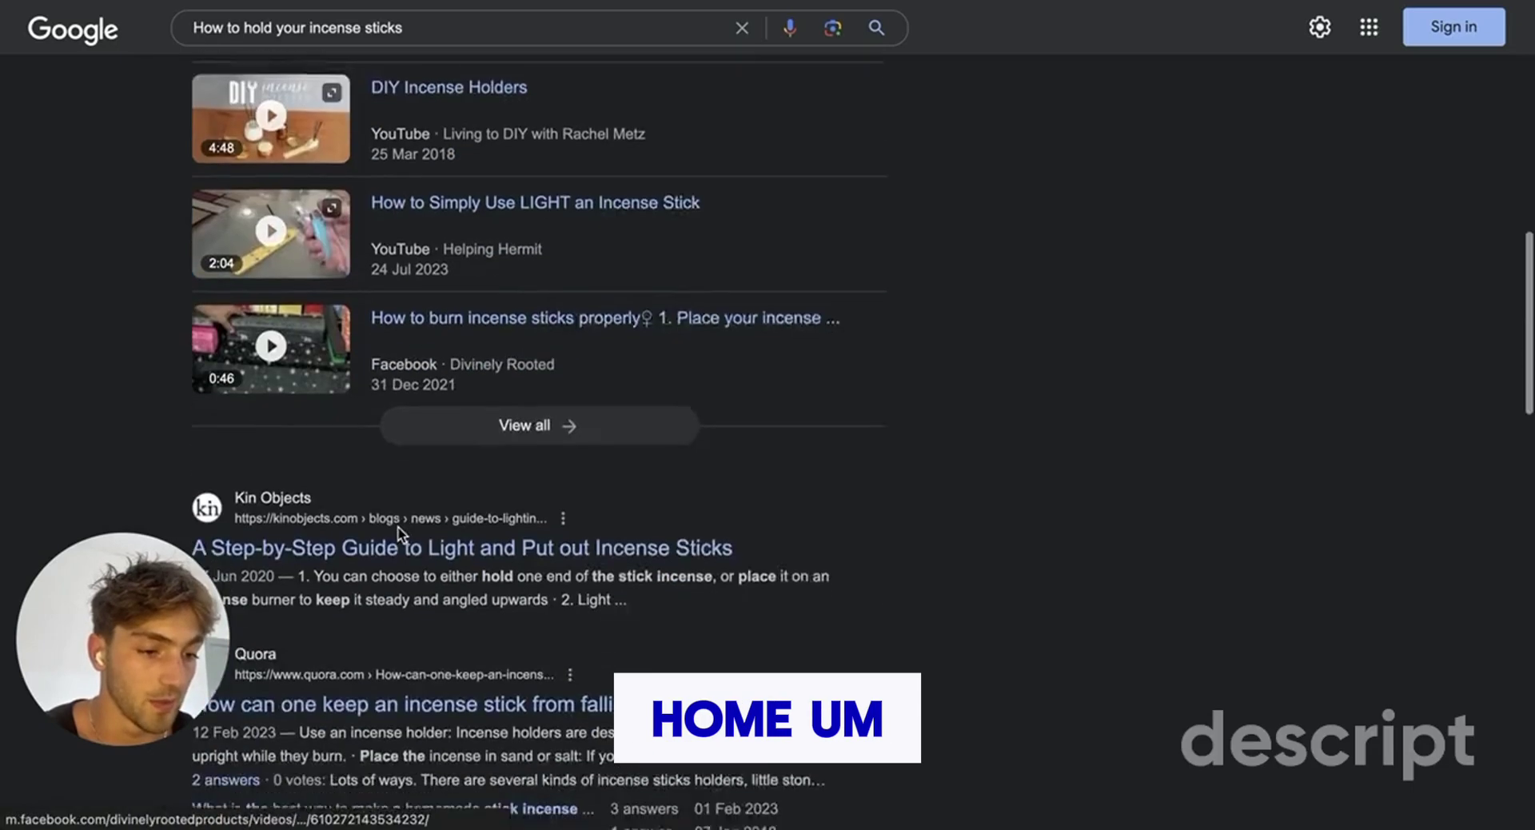
scroll(264, 518, down, 3)
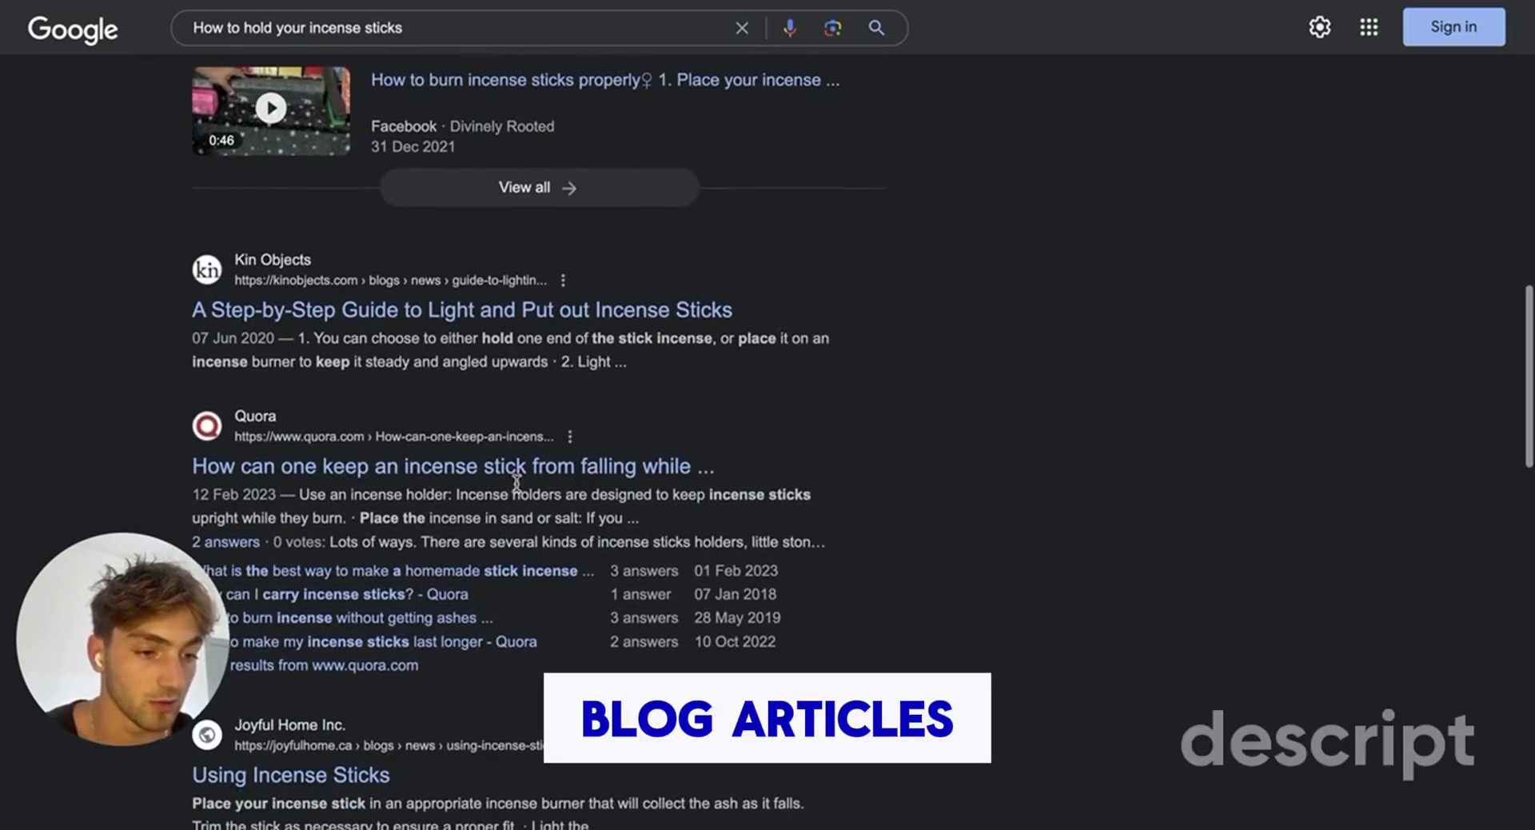
scroll(493, 668, down, 1)
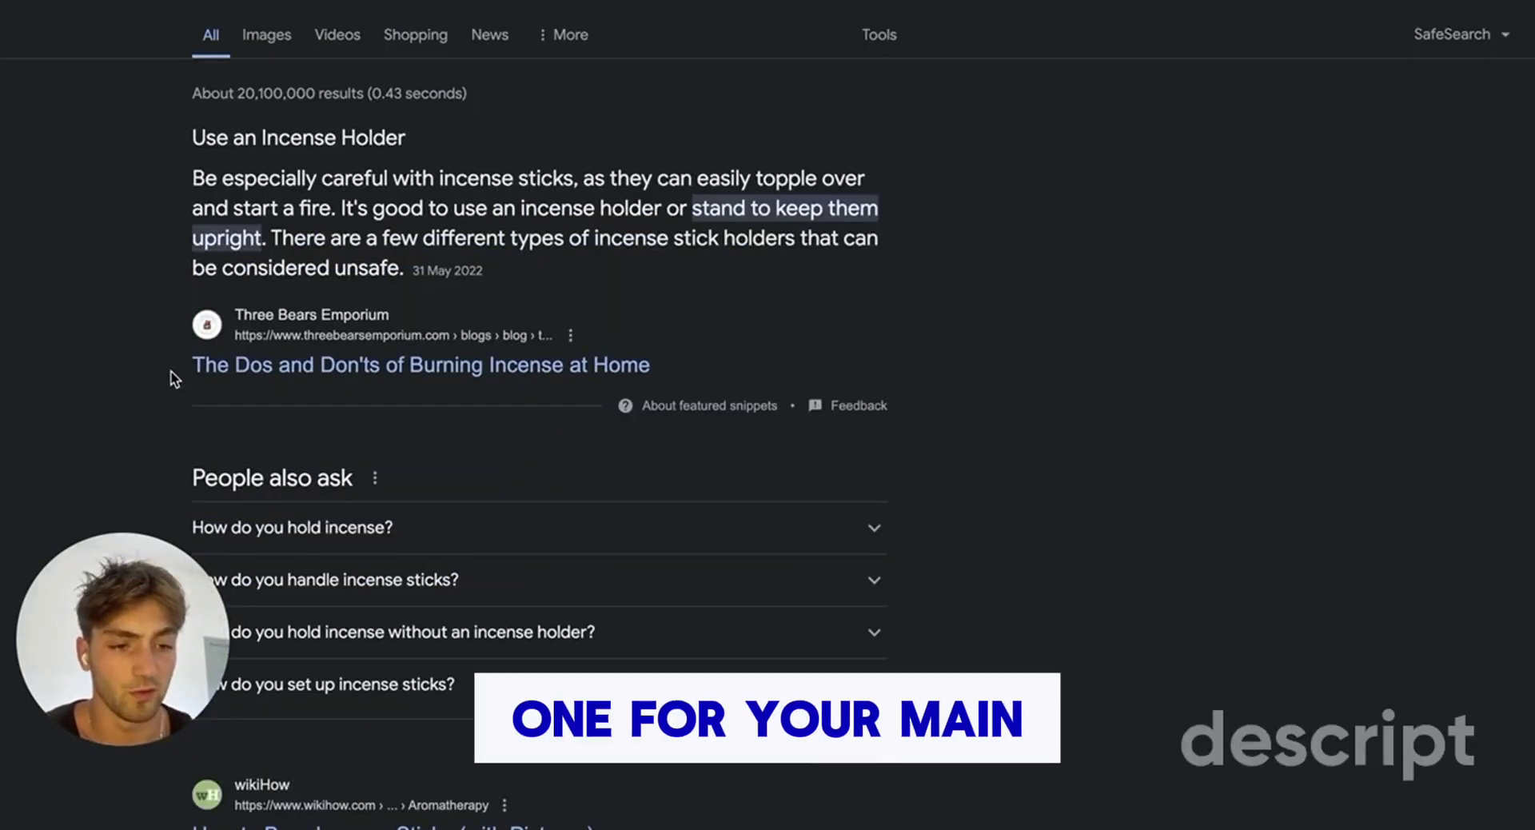
drag(668, 369, 114, 361)
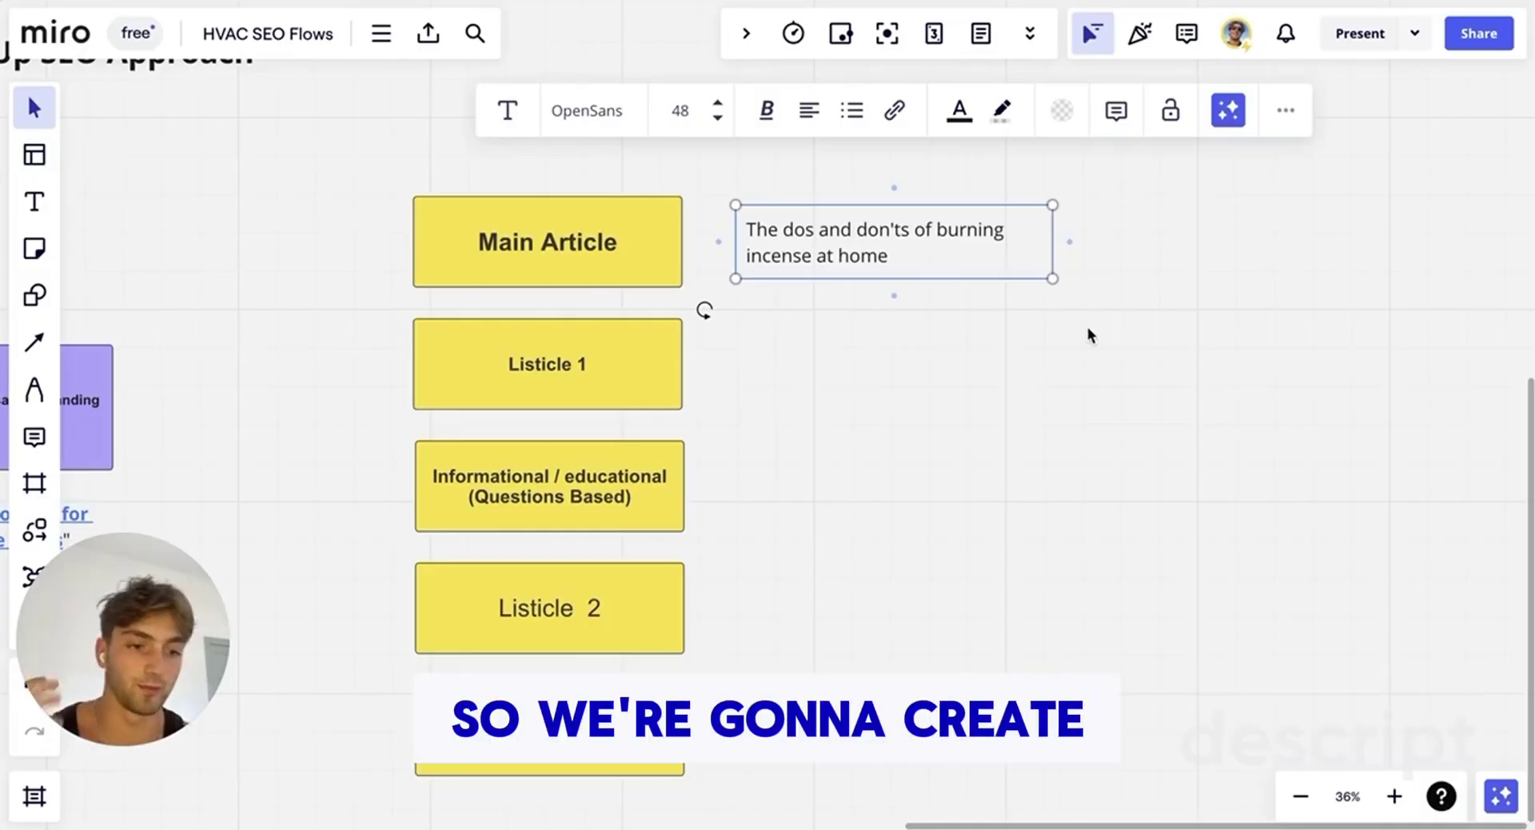
- Reselect the pasted 'The dos and don'ts of burning incense at home' text and edit it, selecting 'home'
click(874, 361)
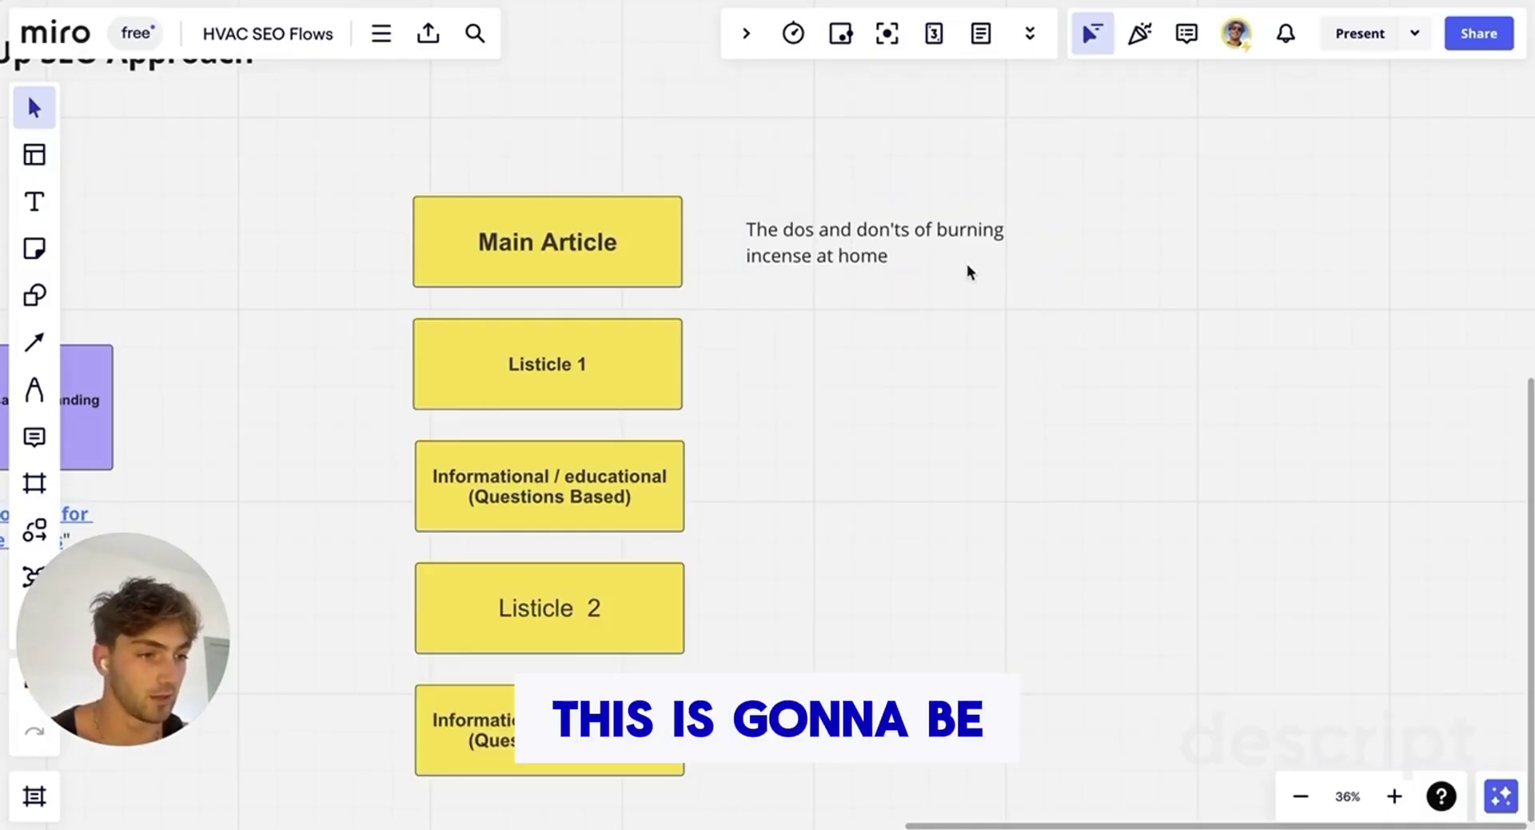
click(844, 210)
click(808, 254)
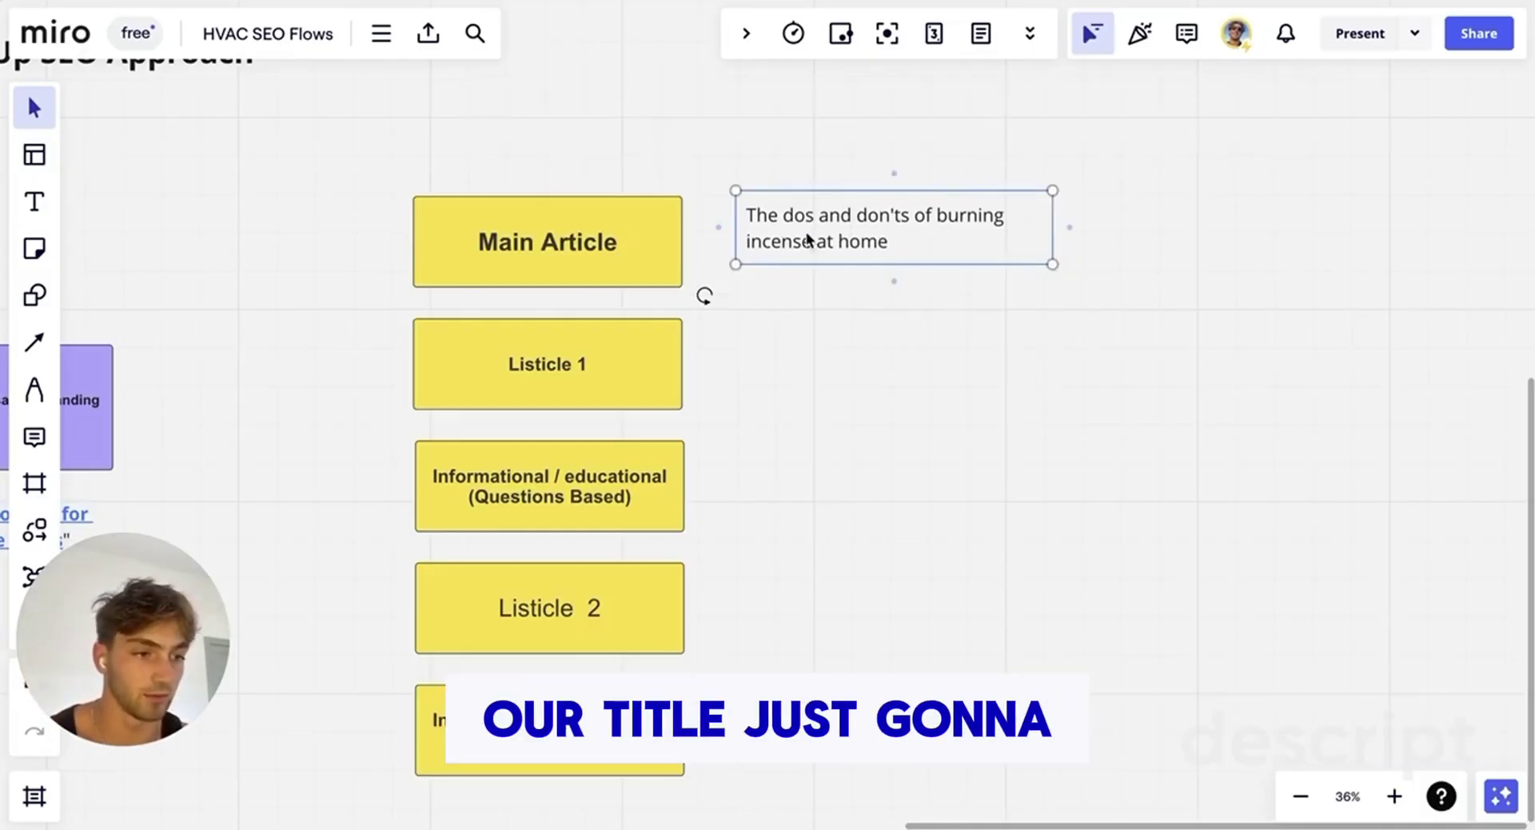
double_click(914, 251)
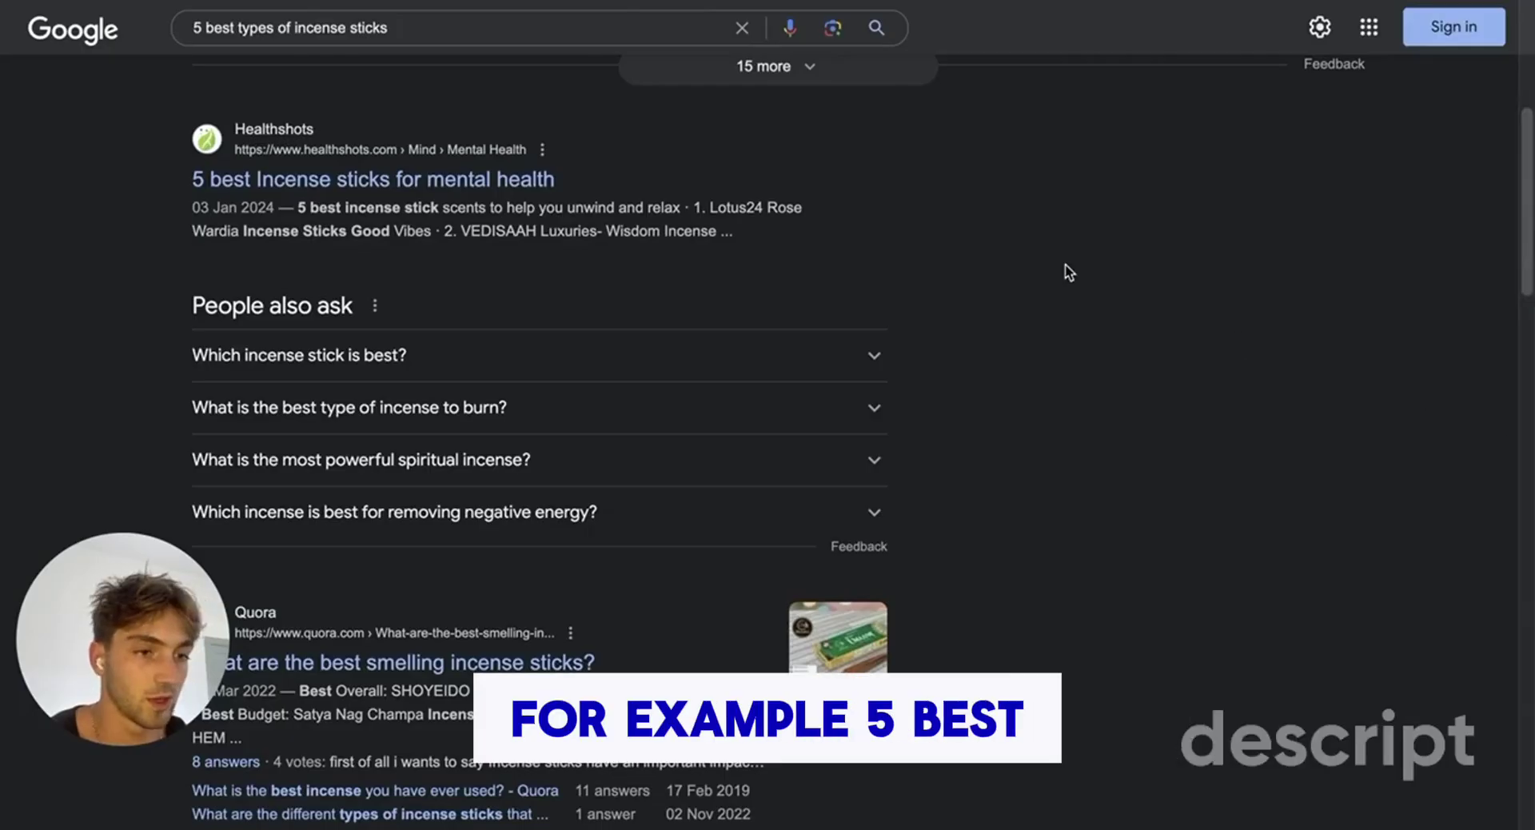
- Scroll the '5 best types of incense sticks' results and highlight the Healthshots title '5 best Incense sticks for mental health'
scroll(510, 328, down, 6)
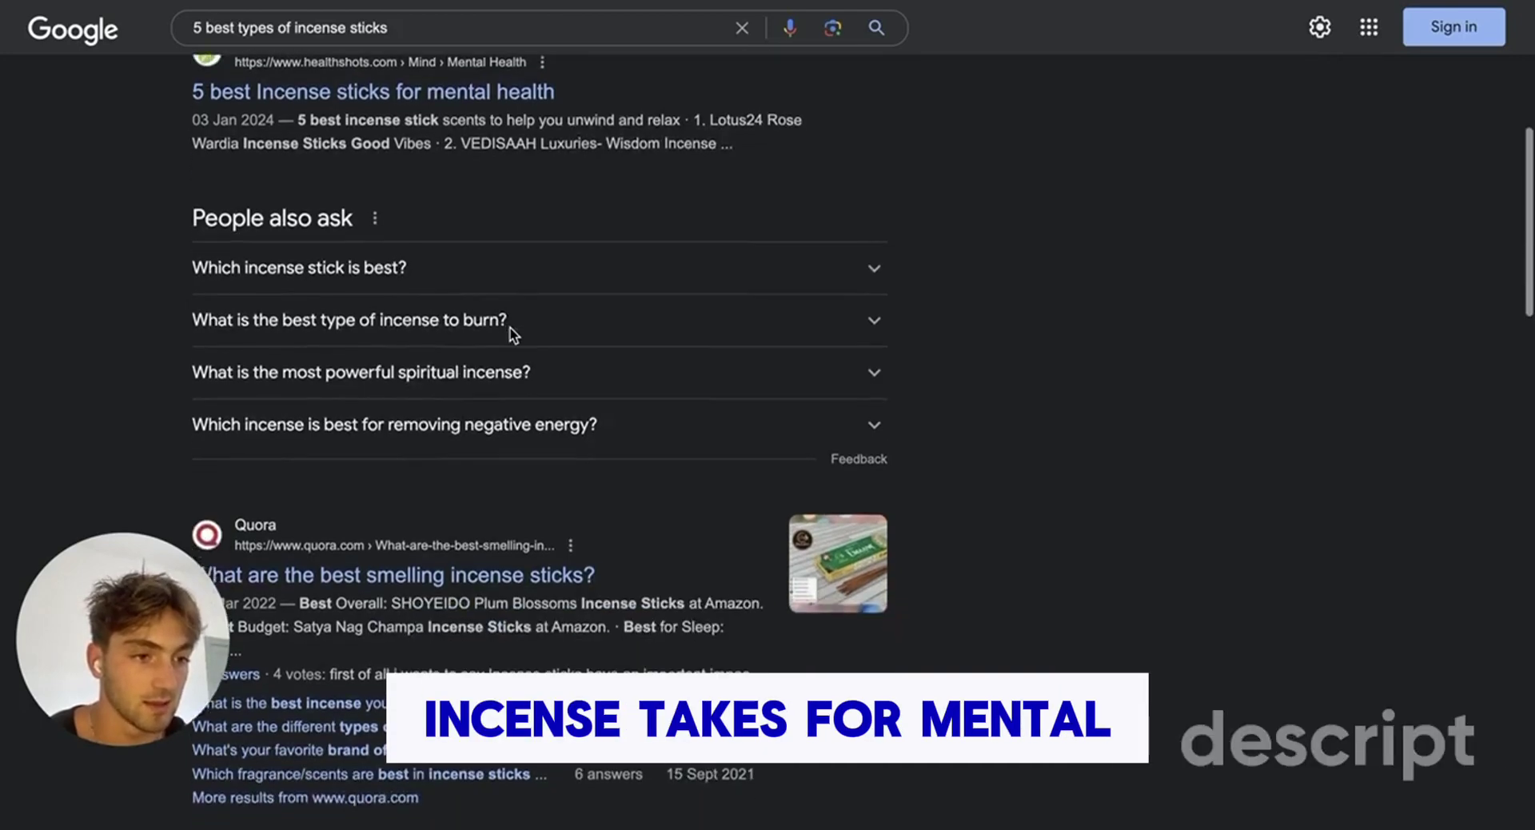
scroll(510, 328, down, 4)
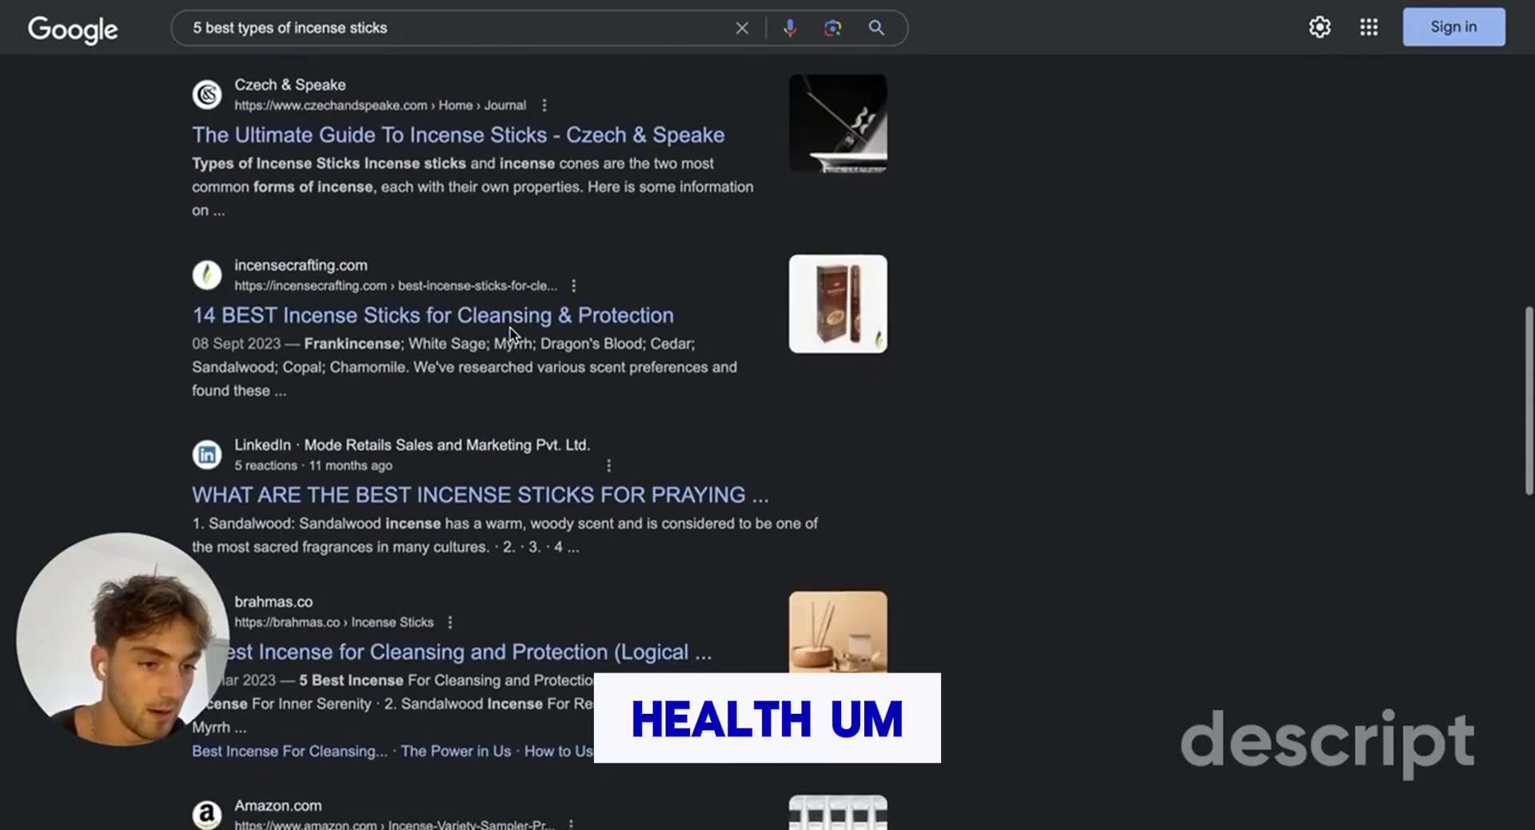
scroll(433, 330, down, 3)
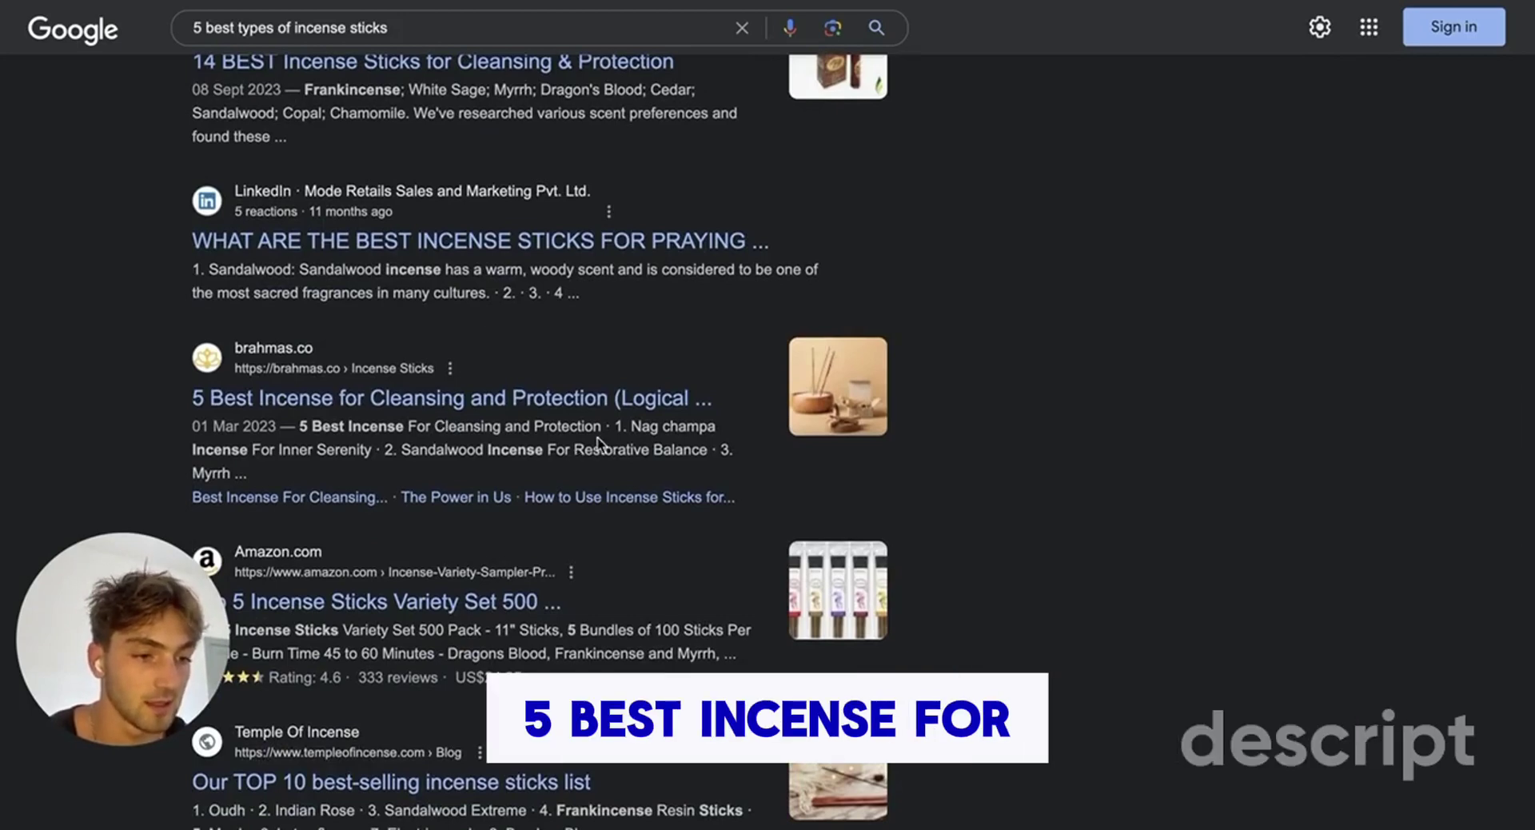
scroll(558, 414, down, 2)
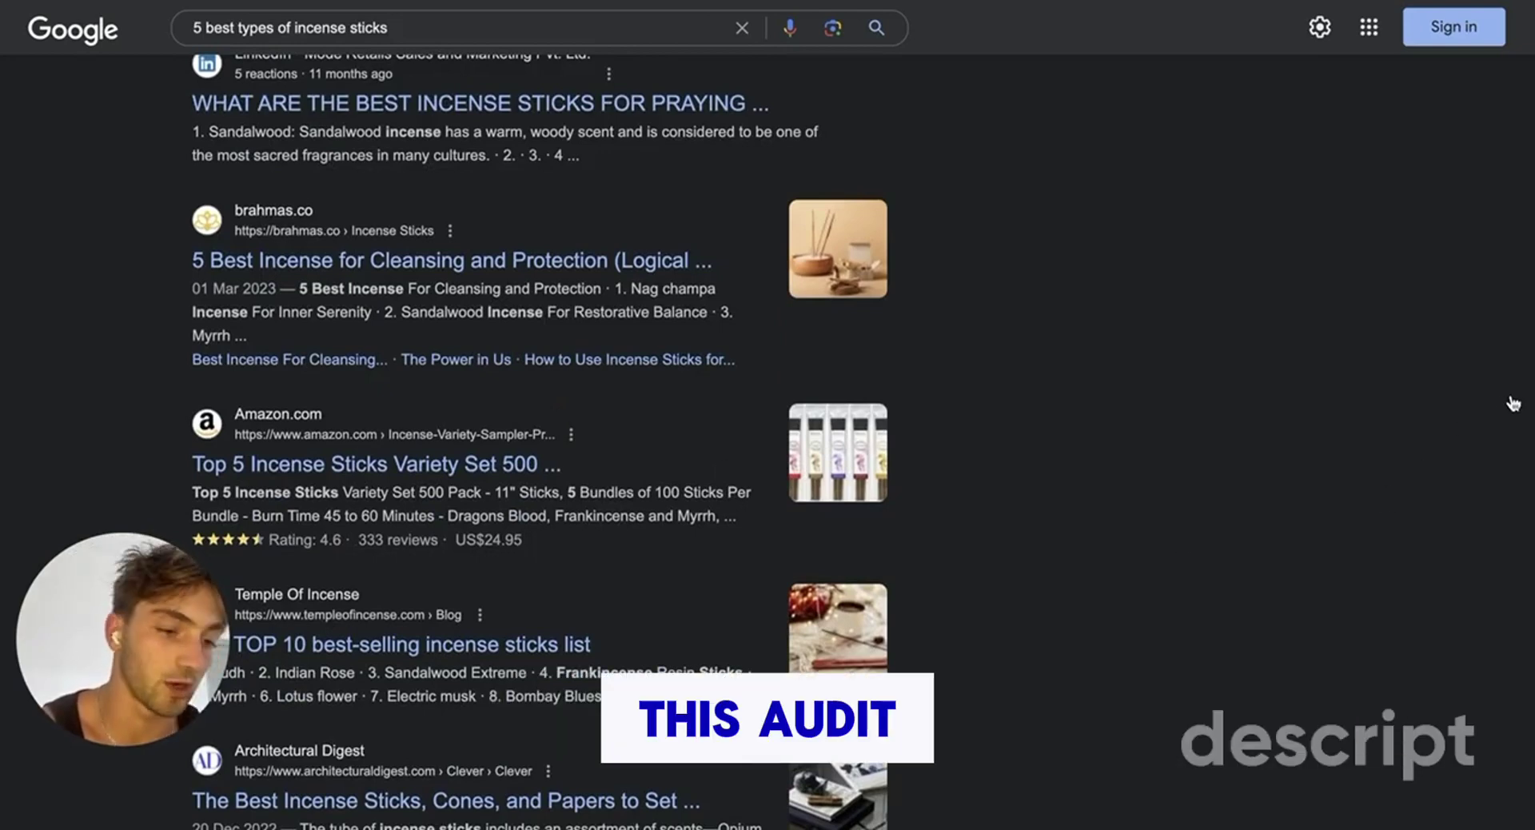
scroll(1200, 320, down, 10)
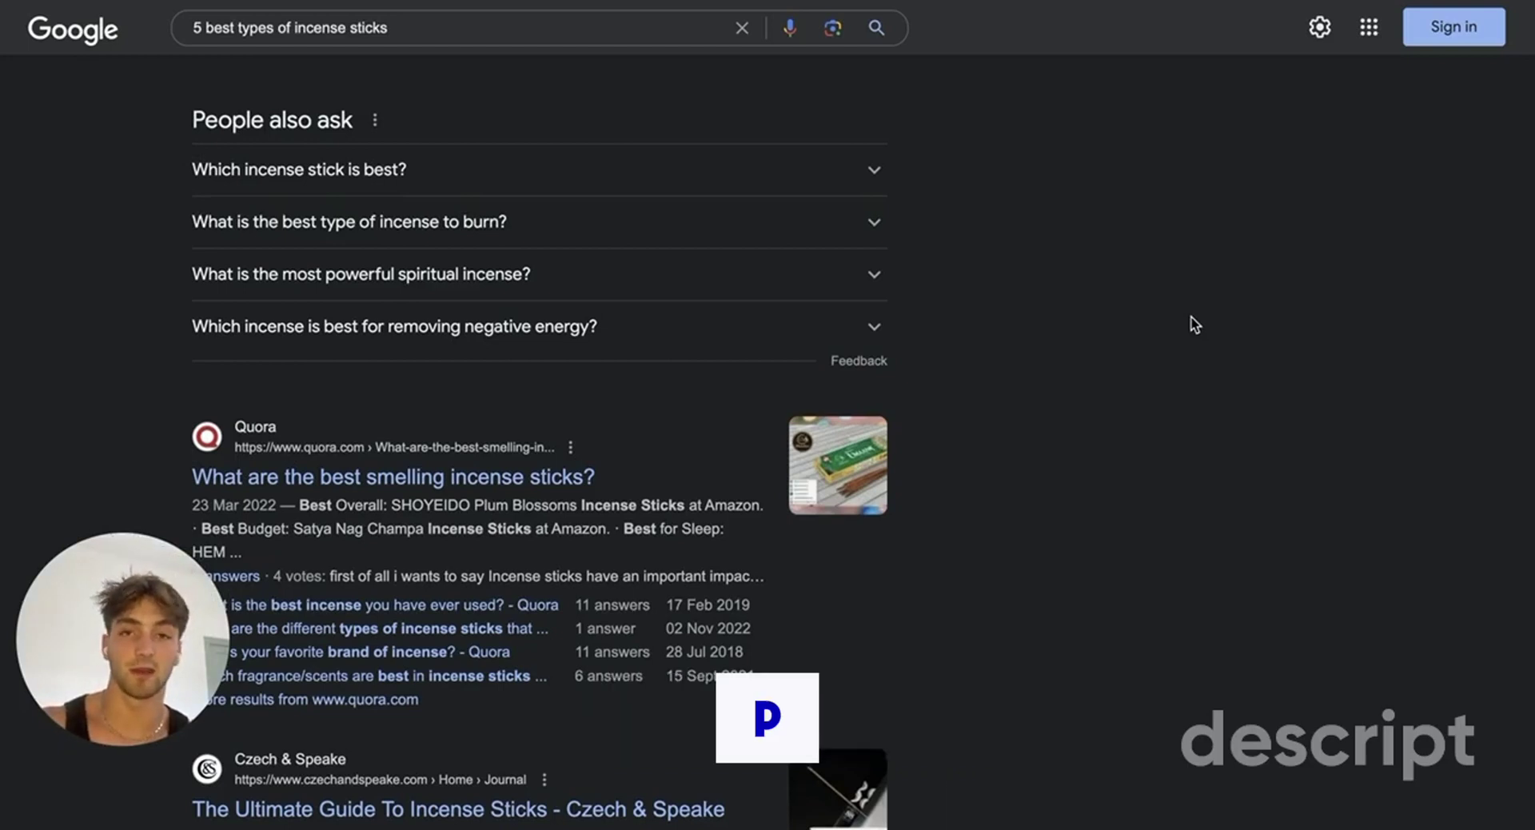
scroll(1191, 317, up, 1)
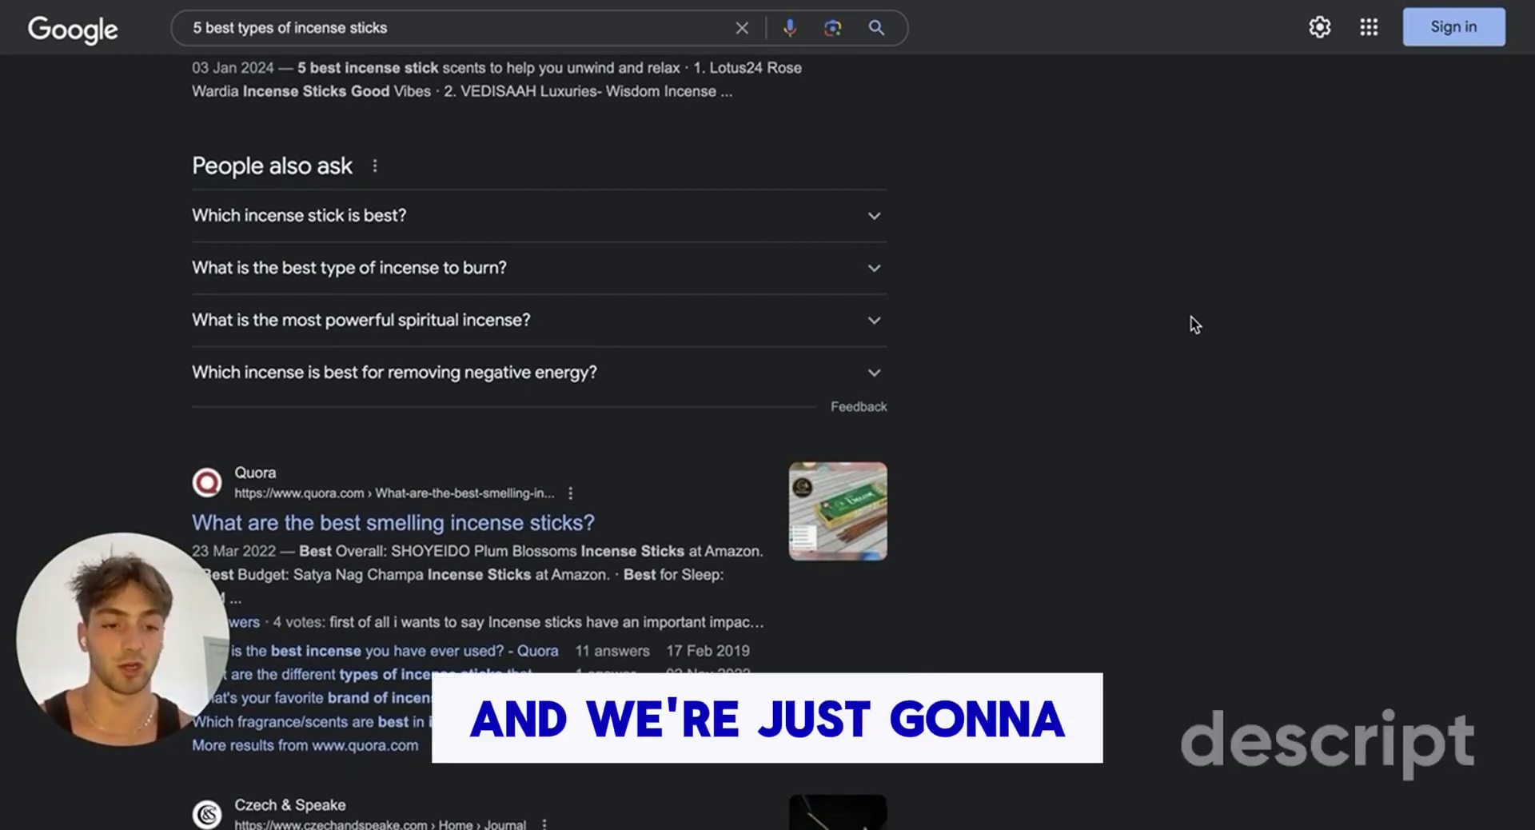
scroll(994, 129, up, 8)
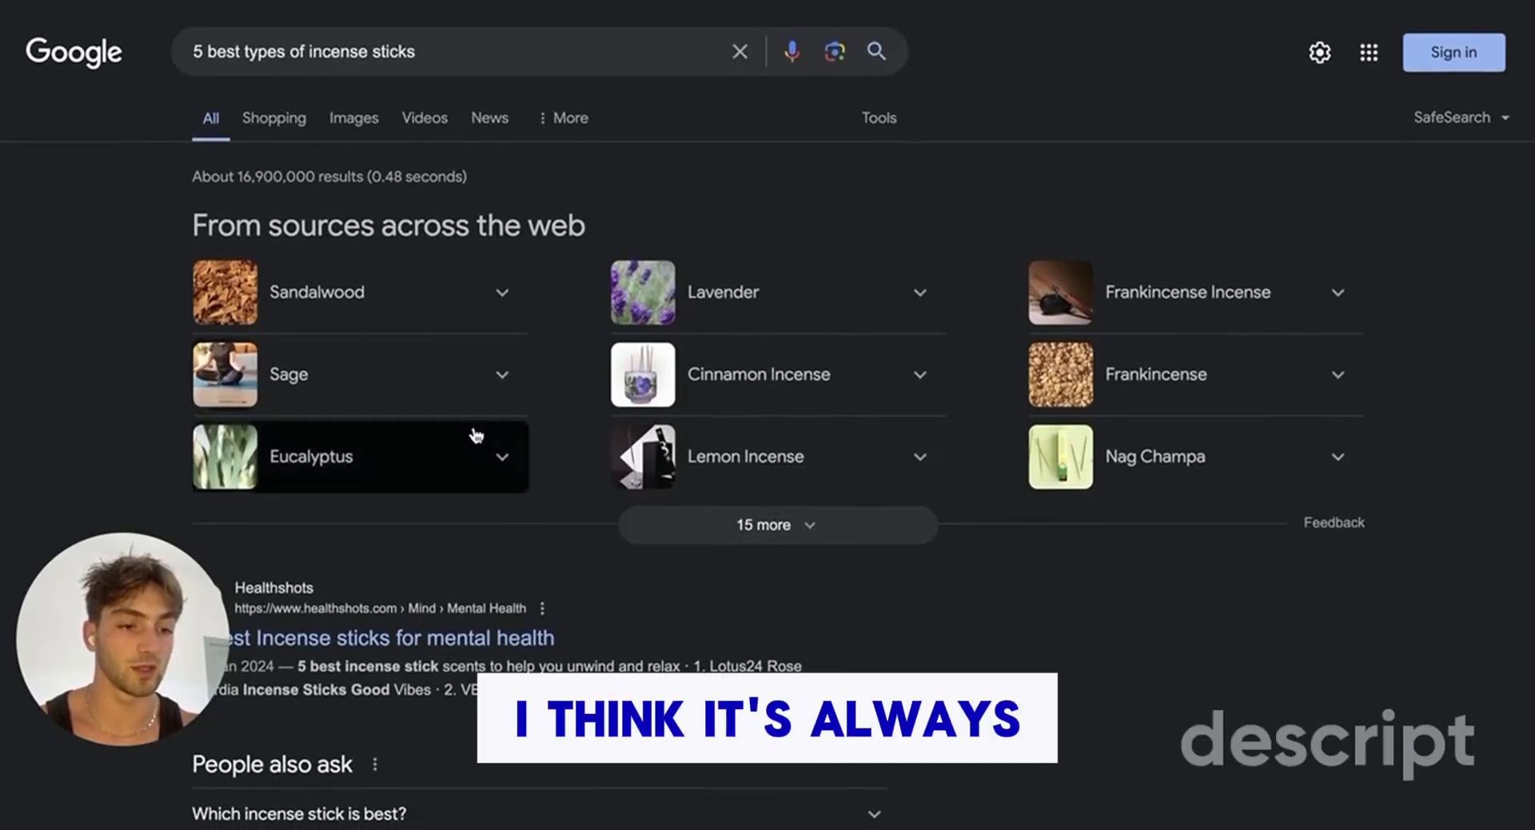
scroll(473, 432, down, 10)
scroll(474, 427, up, 5)
drag(574, 170, 171, 180)
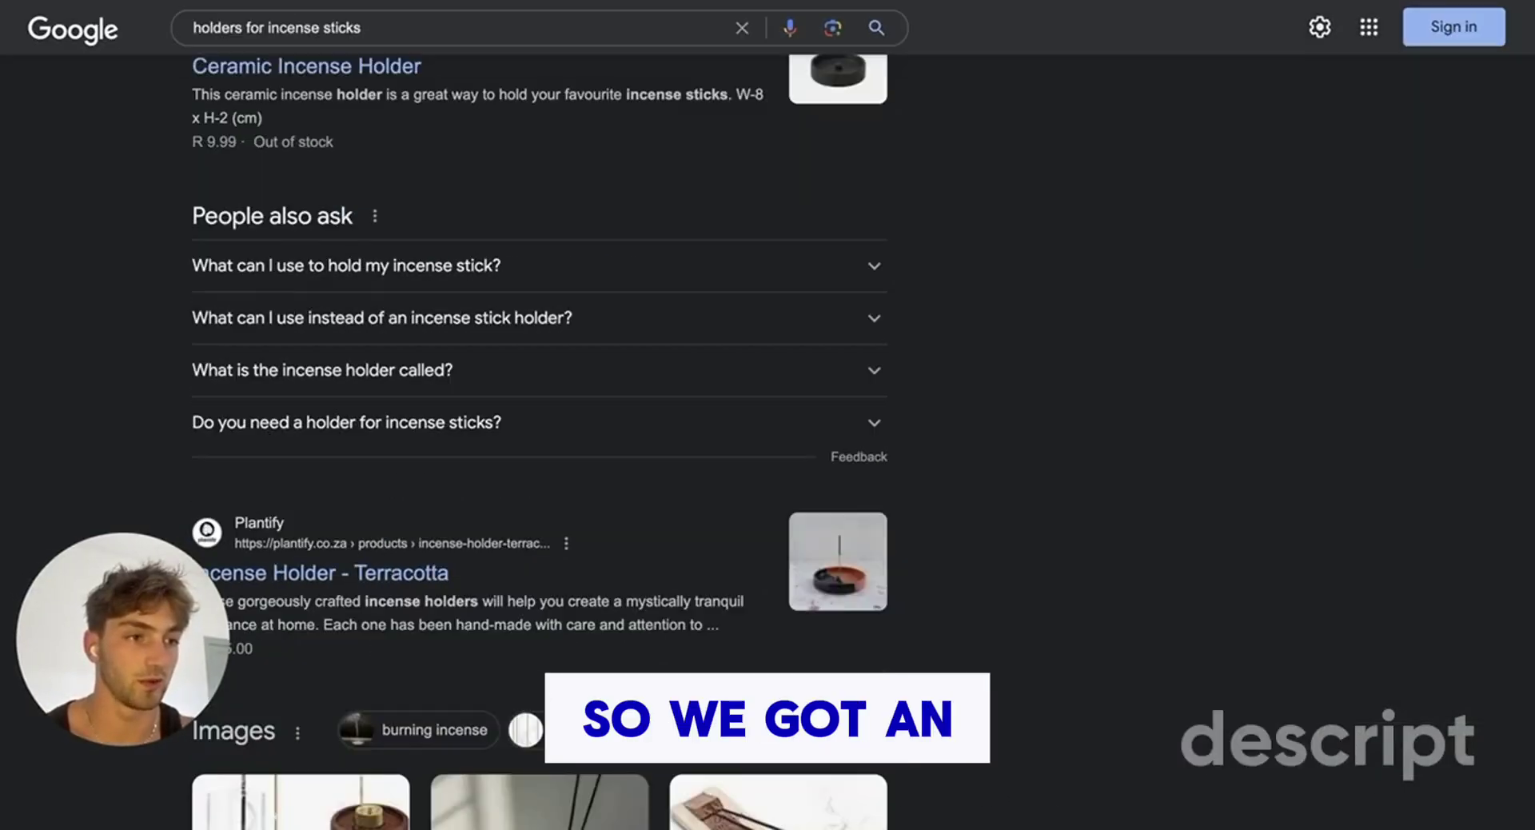
- Highlight the first People also ask question about creating an incense holder
scroll(555, 401, down, 1)
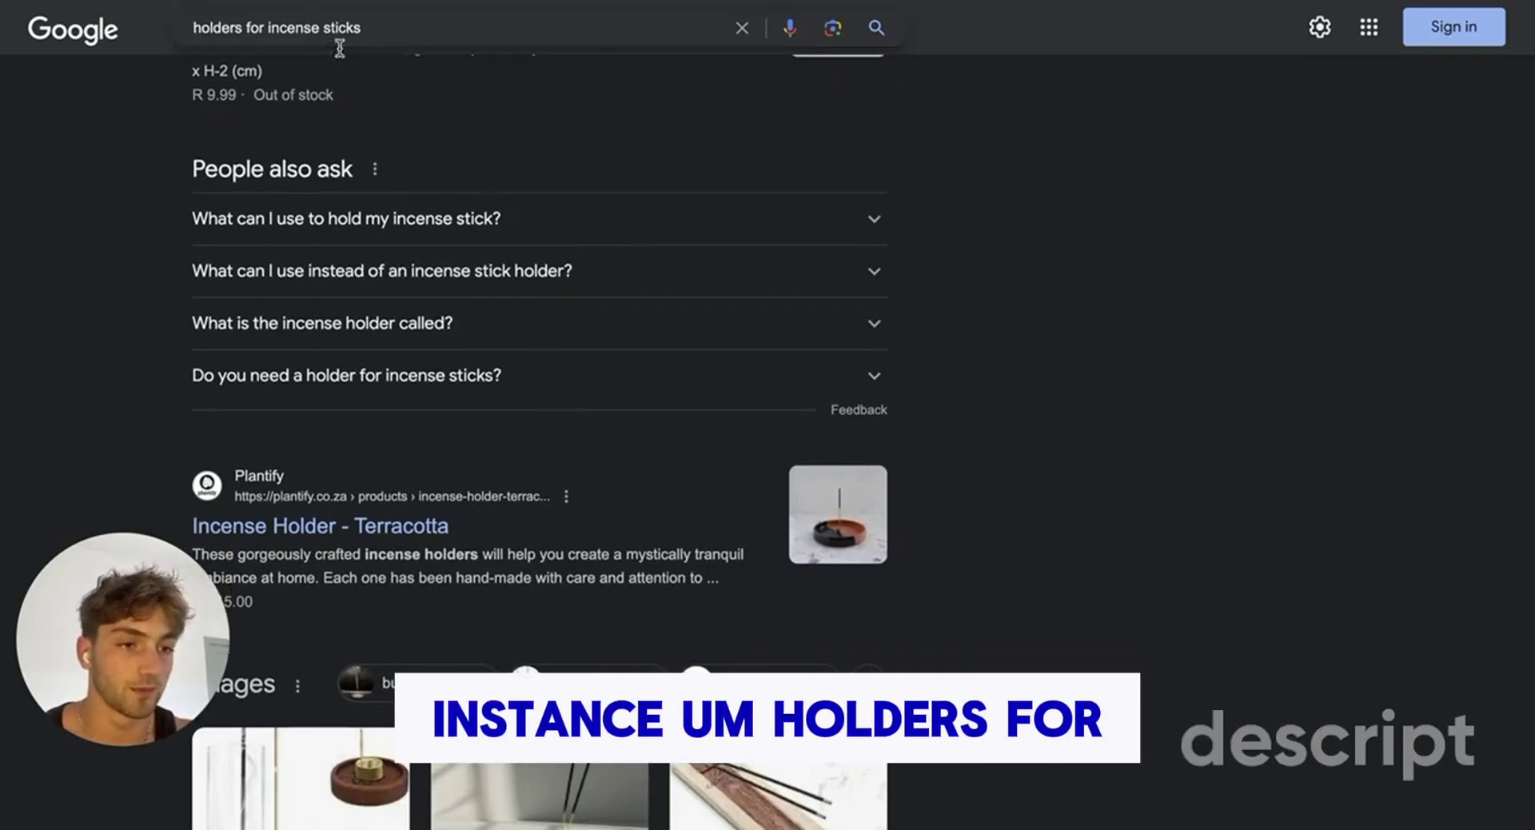
drag(577, 232, 169, 225)
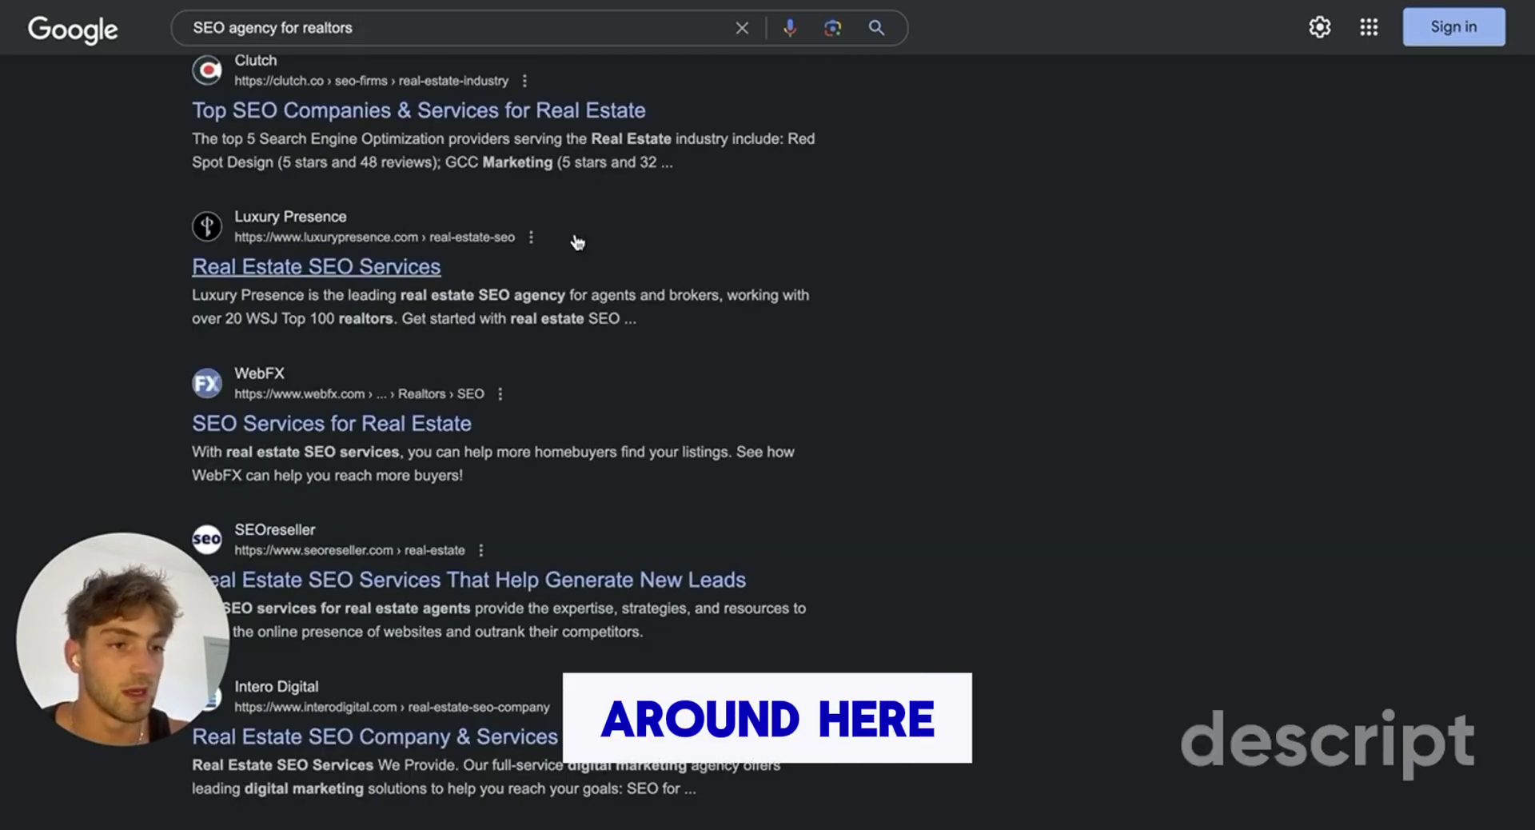
scroll(577, 242, up, 10)
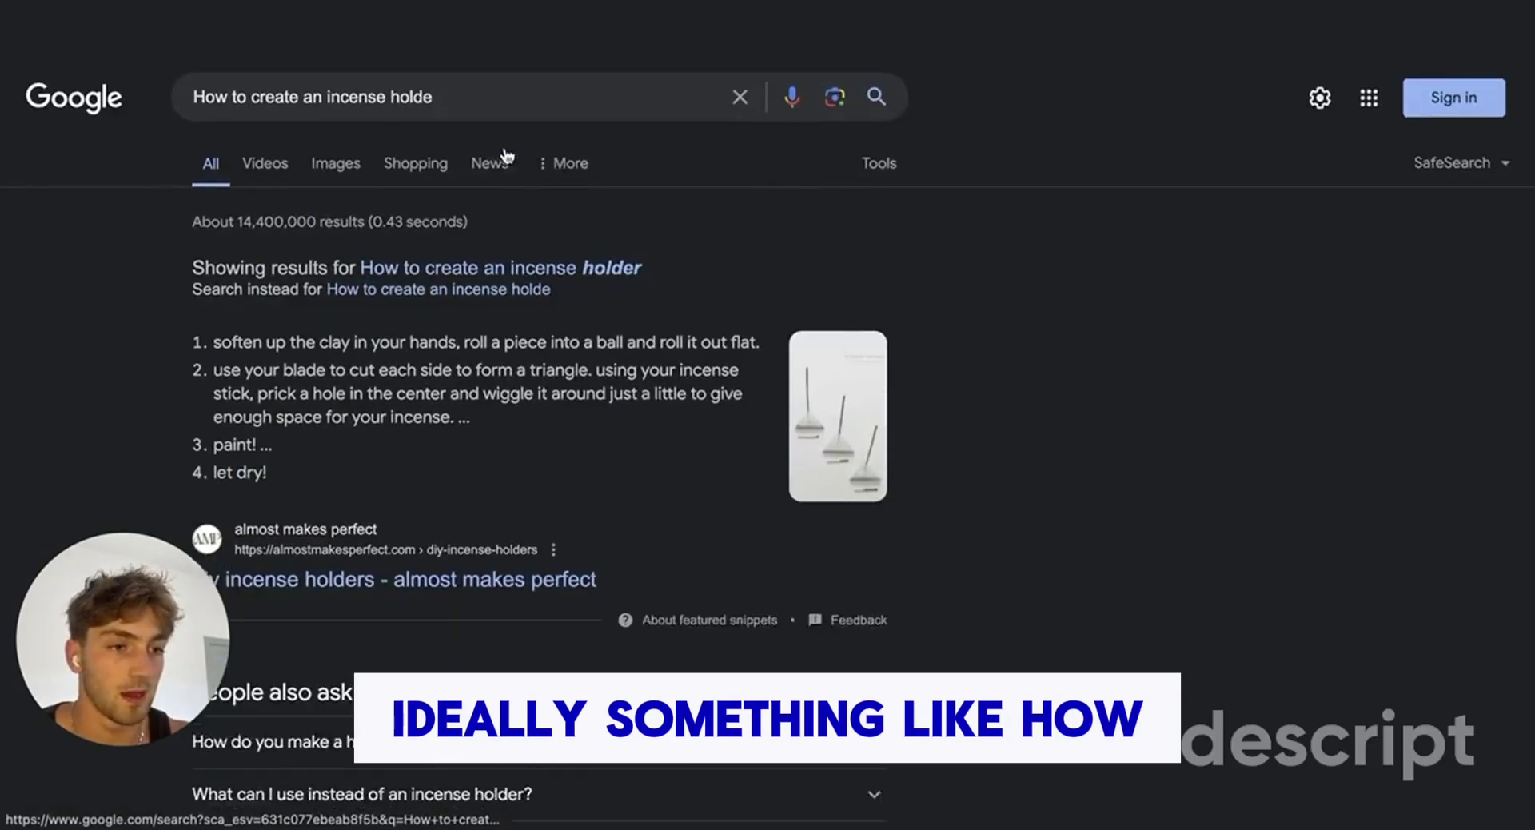
- Correct the query to 'How to create an incense holders', search, and scroll the new results
click(477, 45)
text(rs)
key(Return)
scroll(539, 210, down, 3)
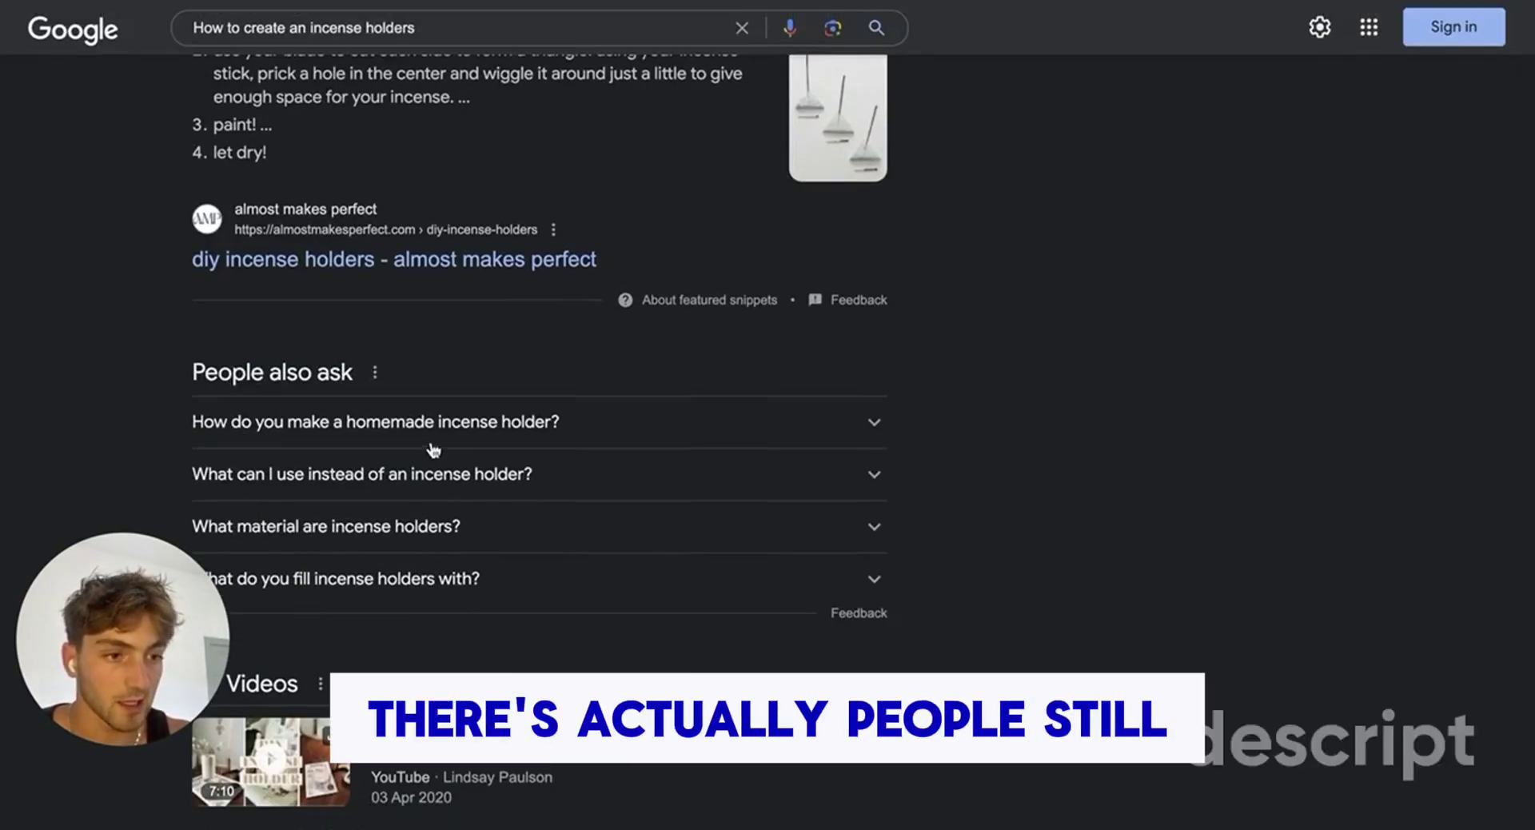
scroll(424, 495, down, 7)
scroll(392, 512, down, 8)
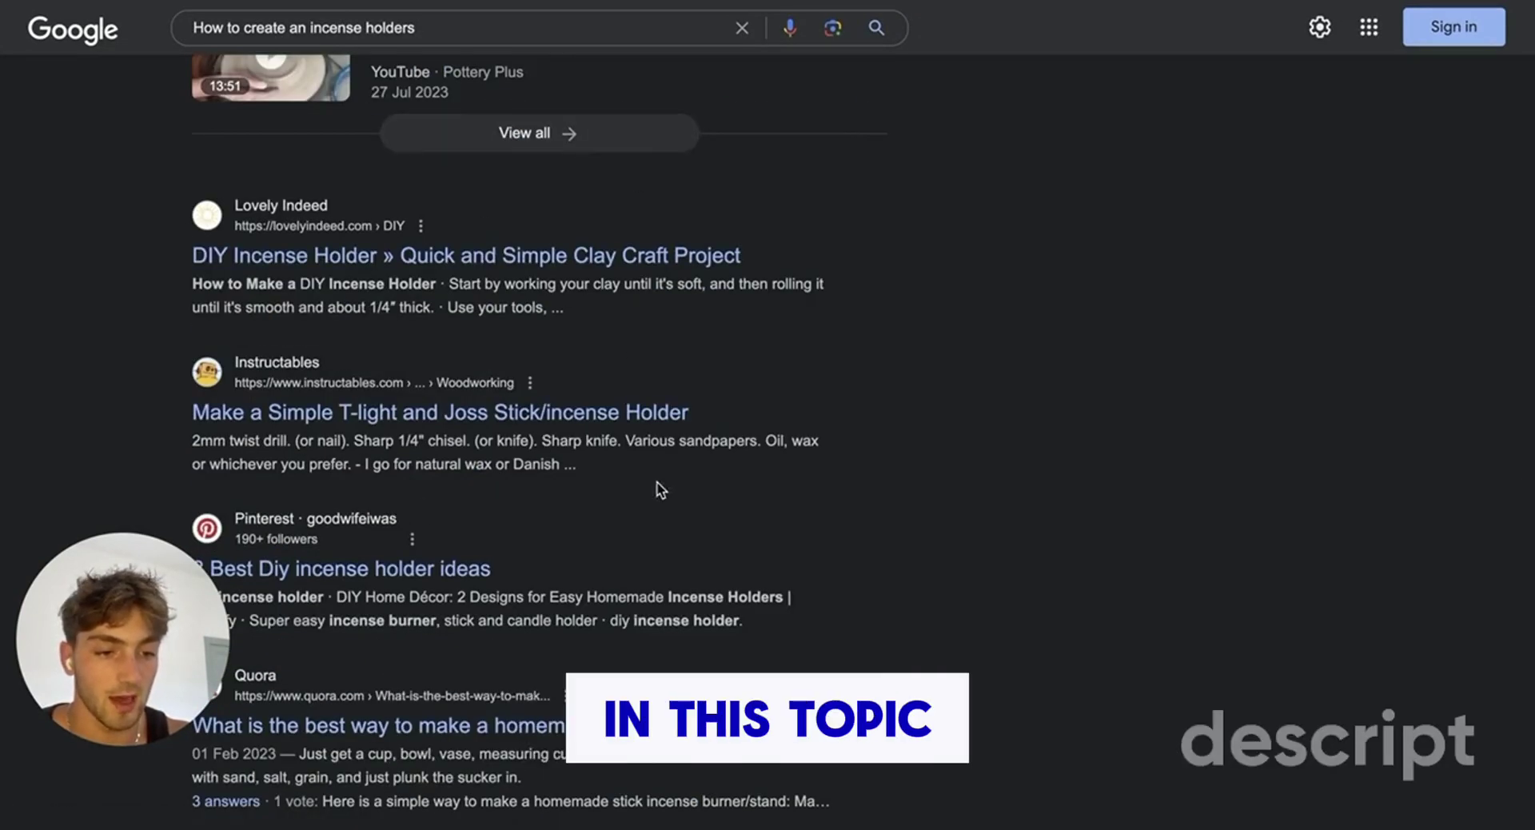
scroll(658, 482, down, 1)
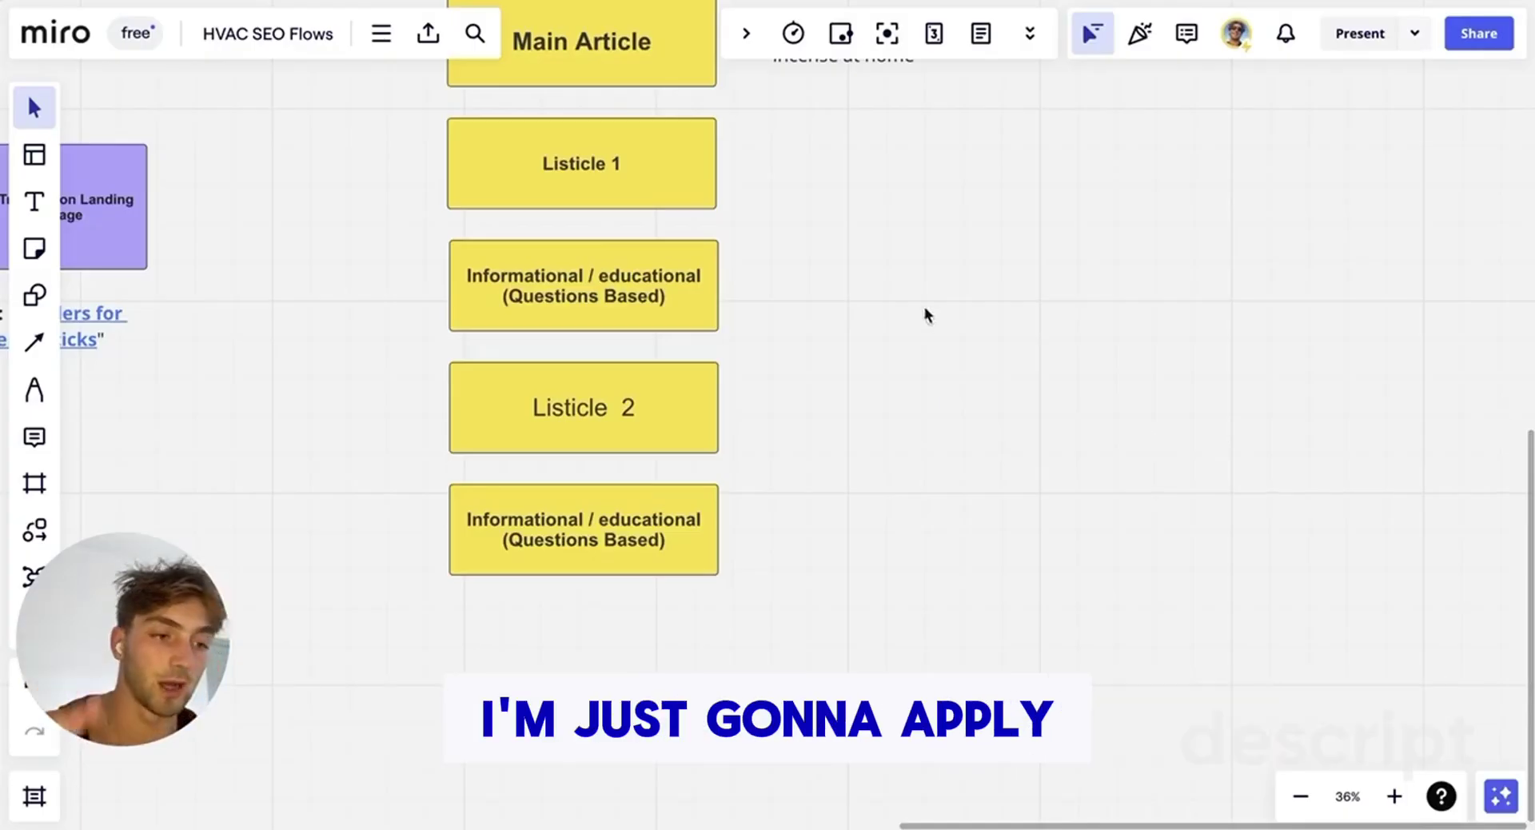
scroll(898, 247, up, 2)
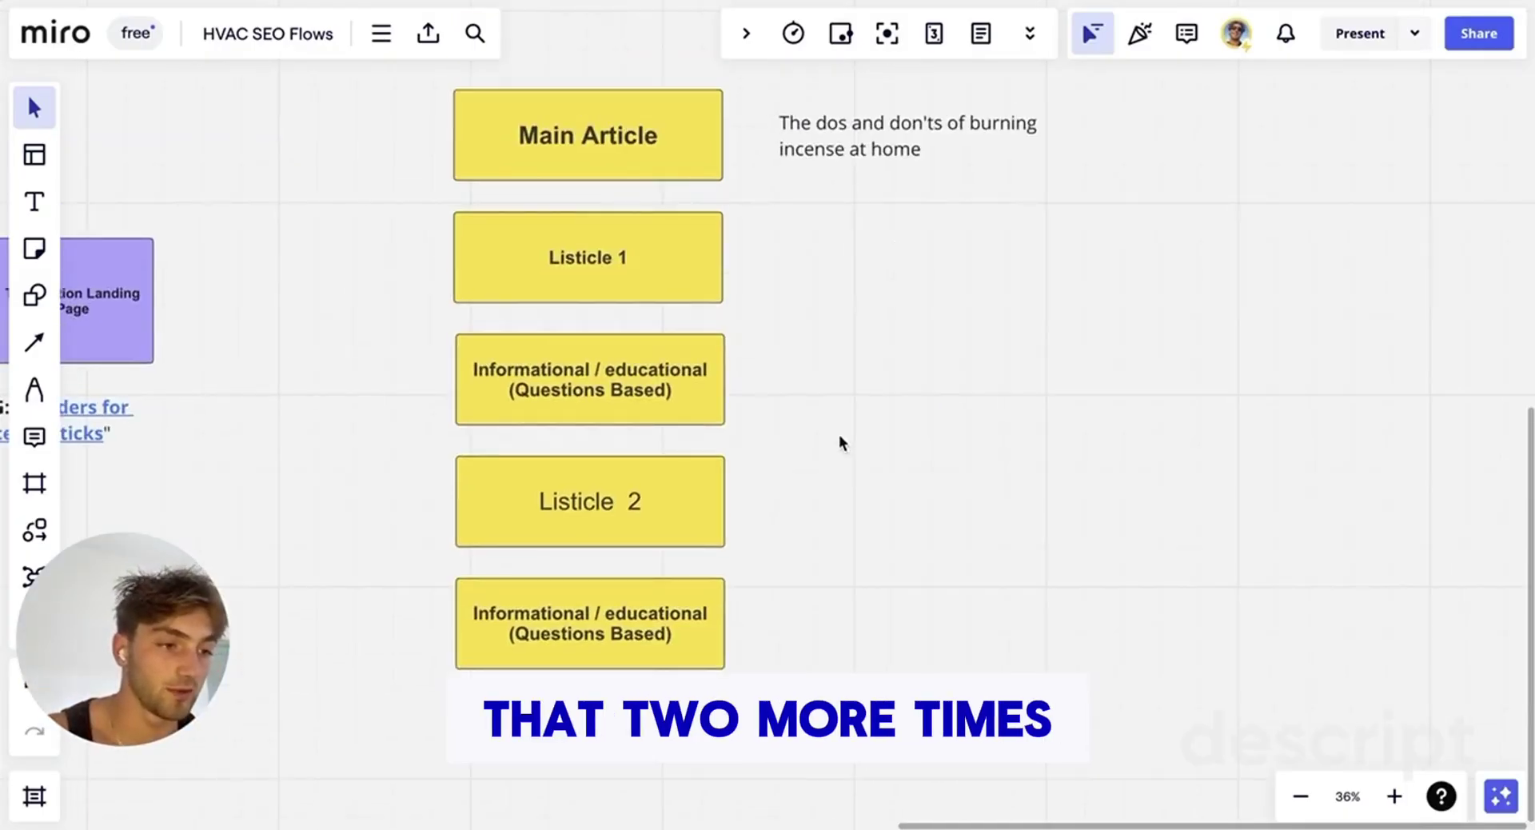
scroll(838, 422, right, 2)
scroll(838, 422, down, 1)
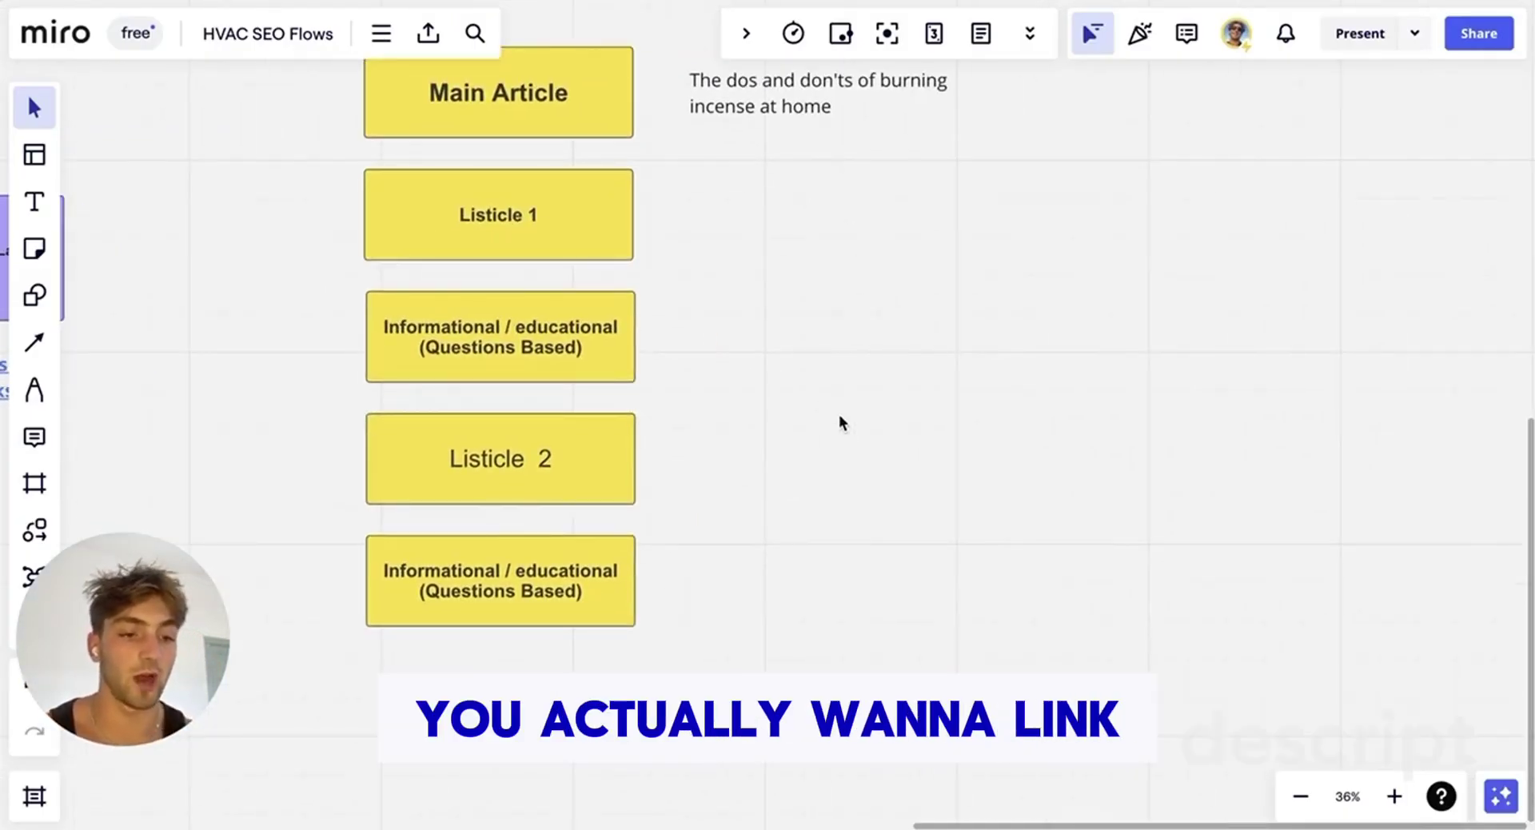
scroll(839, 421, up, 2)
scroll(838, 416, left, 5)
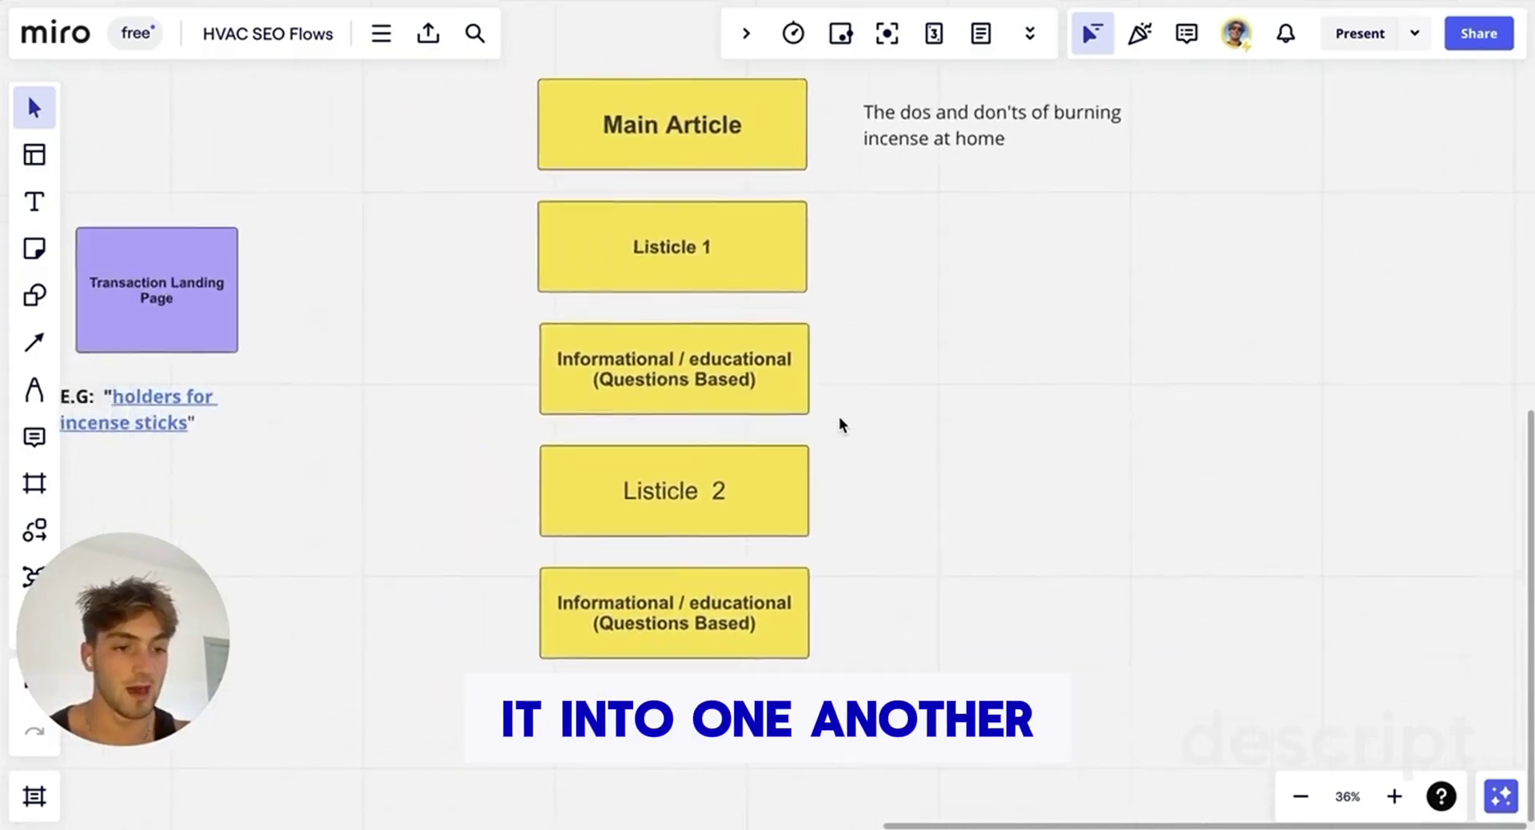
scroll(858, 225, down, 1)
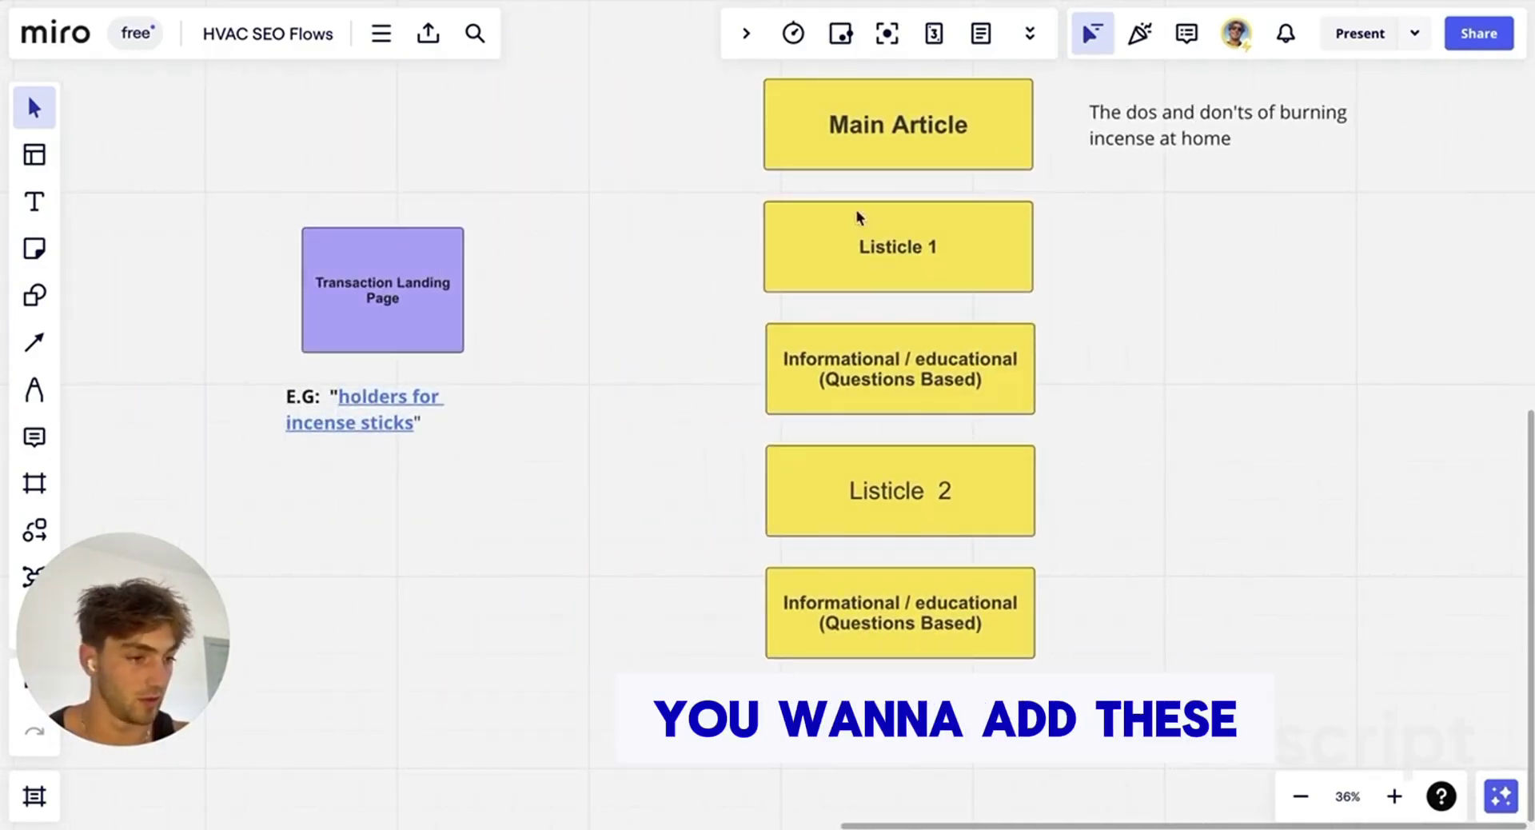
scroll(586, 467, right, 2)
scroll(585, 466, up, 1)
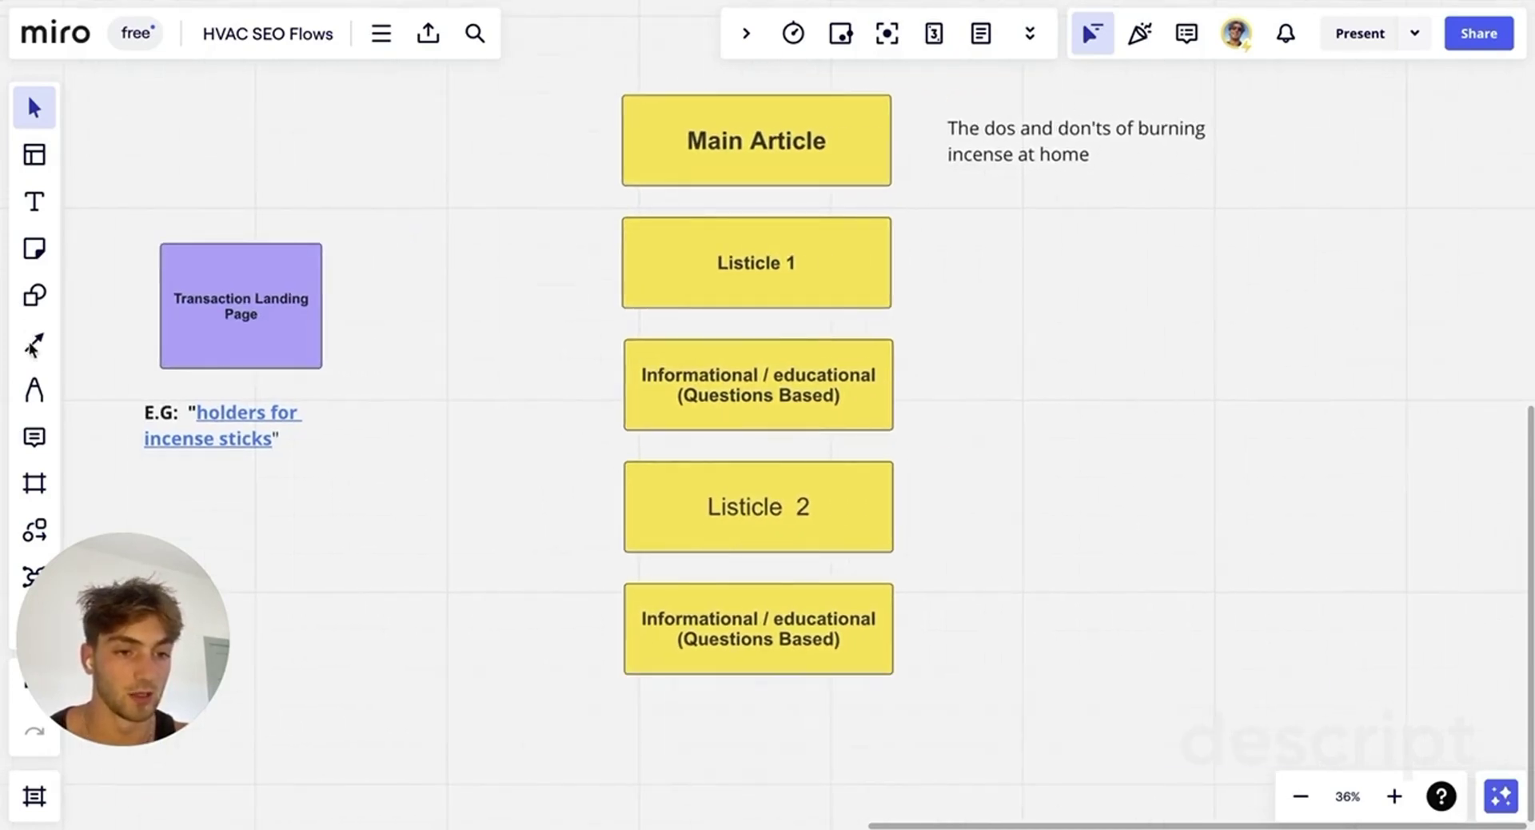
click(34, 389)
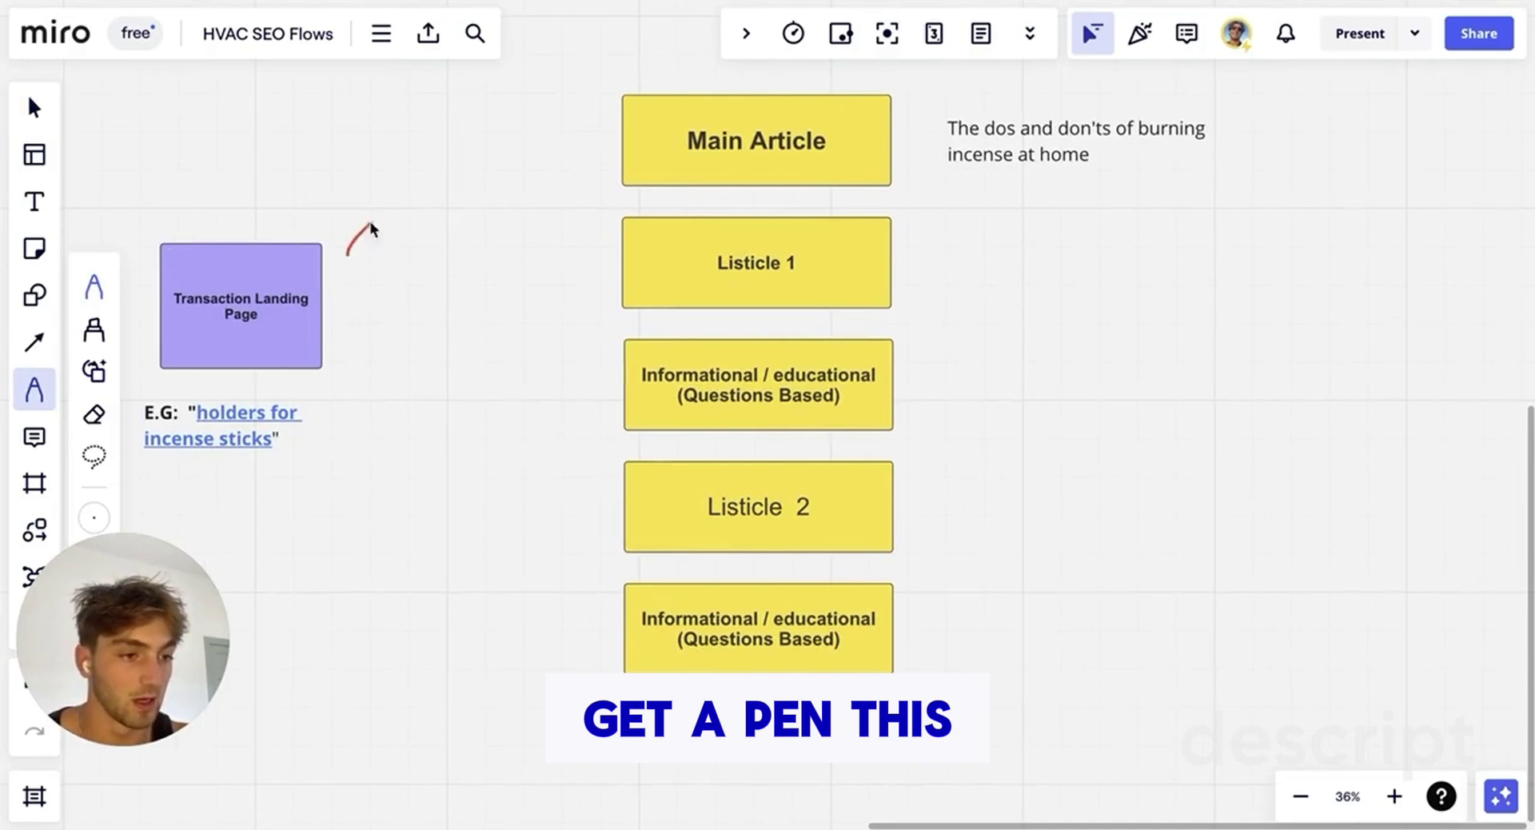
- Draw red arrows from the Transaction Landing Page box to Main Article, Listicle 1, Informational and Listicle 2
drag(370, 224, 593, 143)
drag(326, 288, 600, 270)
drag(378, 291, 529, 345)
mouse_move(338, 346)
mouse_down()
mouse_move(541, 476)
mouse_move(546, 443)
mouse_up()
- Draw red return strokes from the article boxes back to the landing page, plus a loop tying them together
drag(601, 102, 283, 166)
mouse_move(608, 180)
mouse_down()
mouse_move(390, 249)
mouse_move(439, 249)
mouse_up()
mouse_move(608, 398)
mouse_down()
mouse_move(374, 323)
mouse_move(461, 382)
mouse_up()
mouse_move(619, 555)
mouse_down()
mouse_move(456, 462)
mouse_move(553, 480)
mouse_up()
mouse_move(280, 422)
mouse_down()
mouse_move(288, 507)
mouse_move(385, 135)
mouse_move(420, 438)
mouse_up()
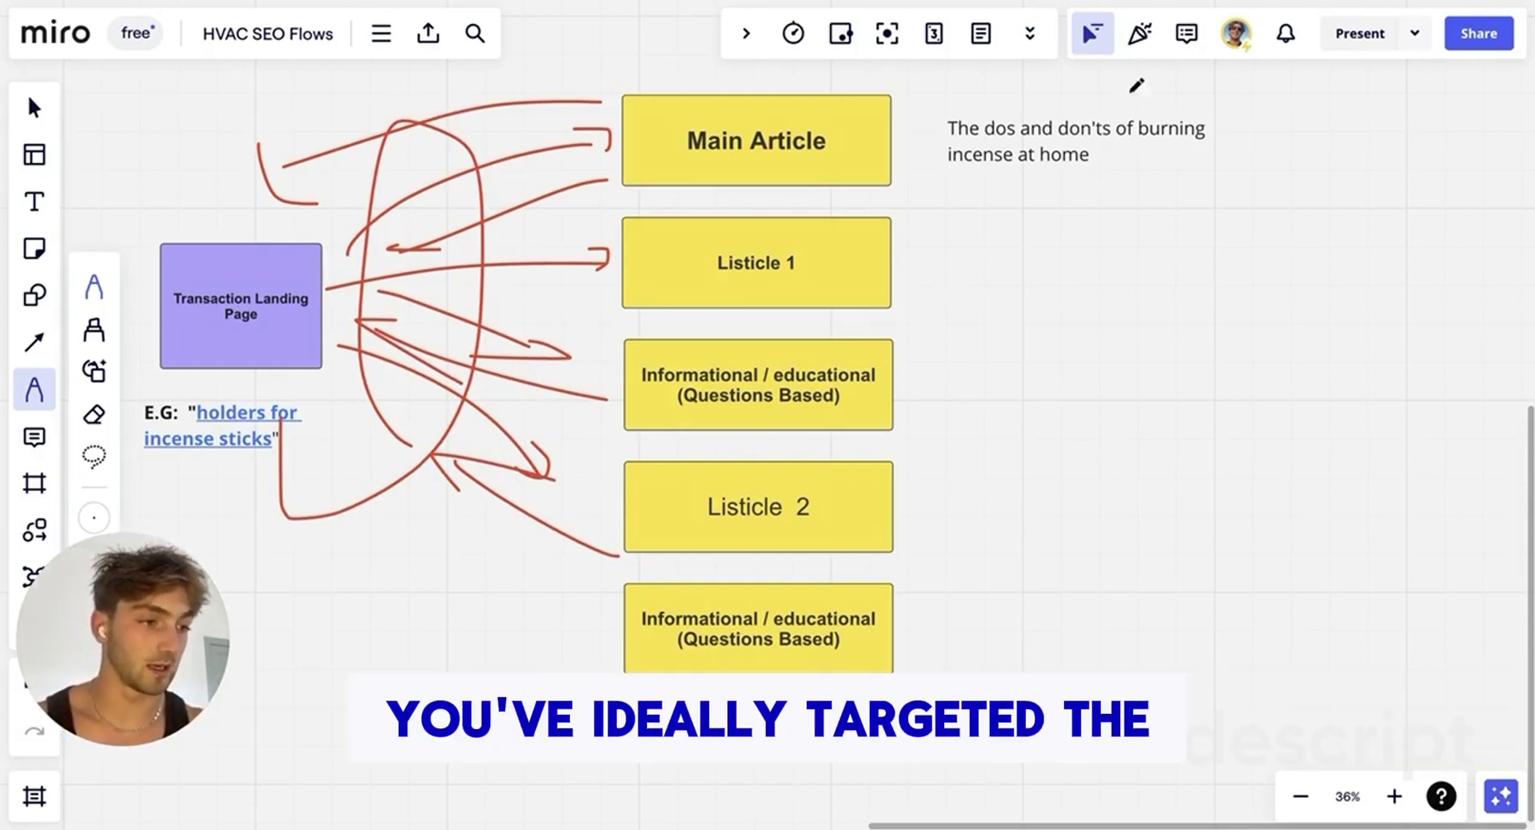
drag(1114, 107, 1038, 107)
mouse_move(548, 622)
mouse_down()
mouse_move(392, 588)
mouse_move(208, 483)
mouse_up()
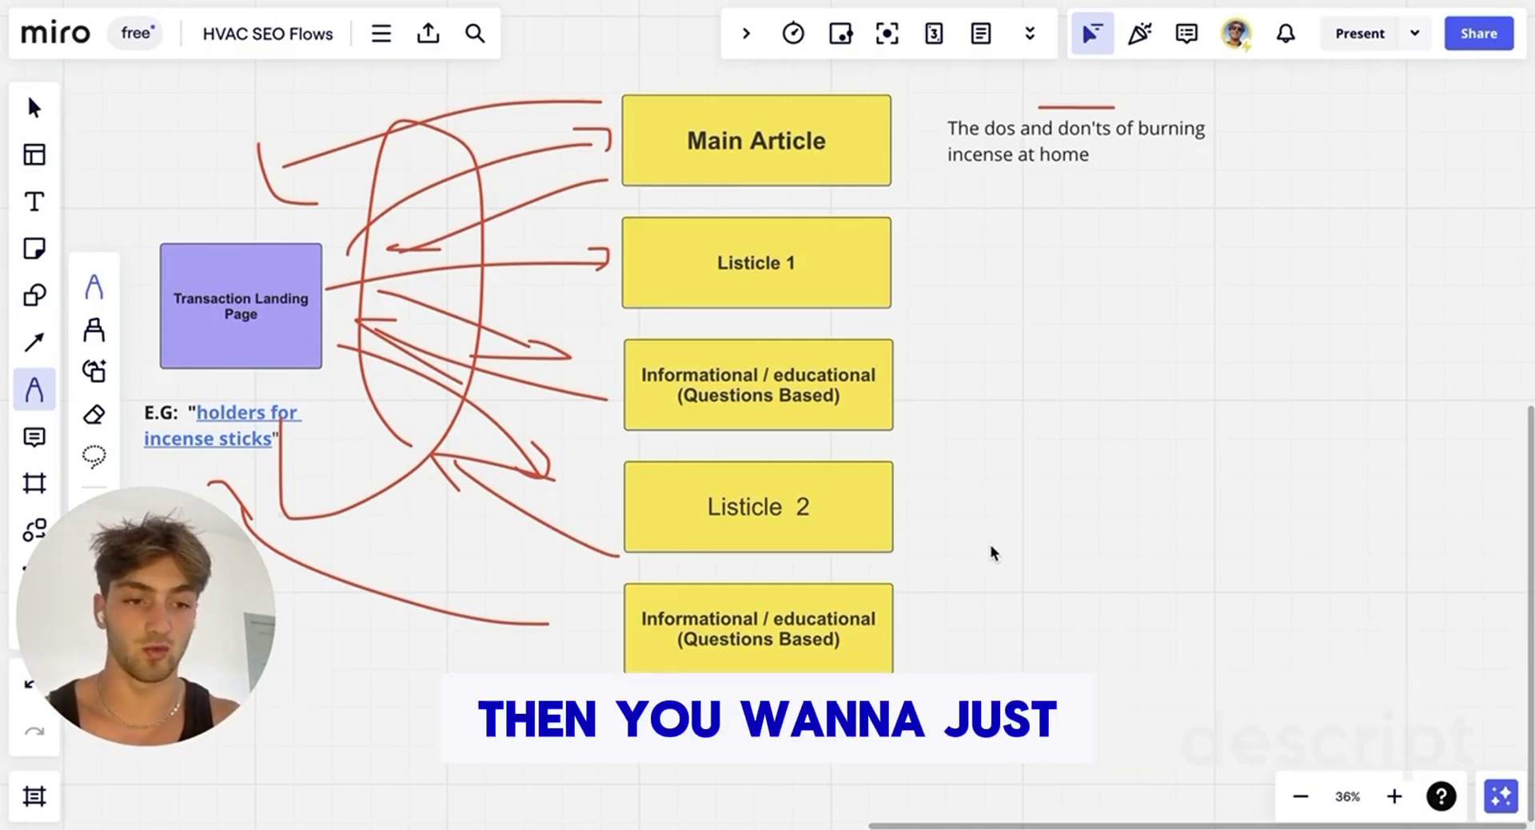
scroll(723, 569, down, 2)
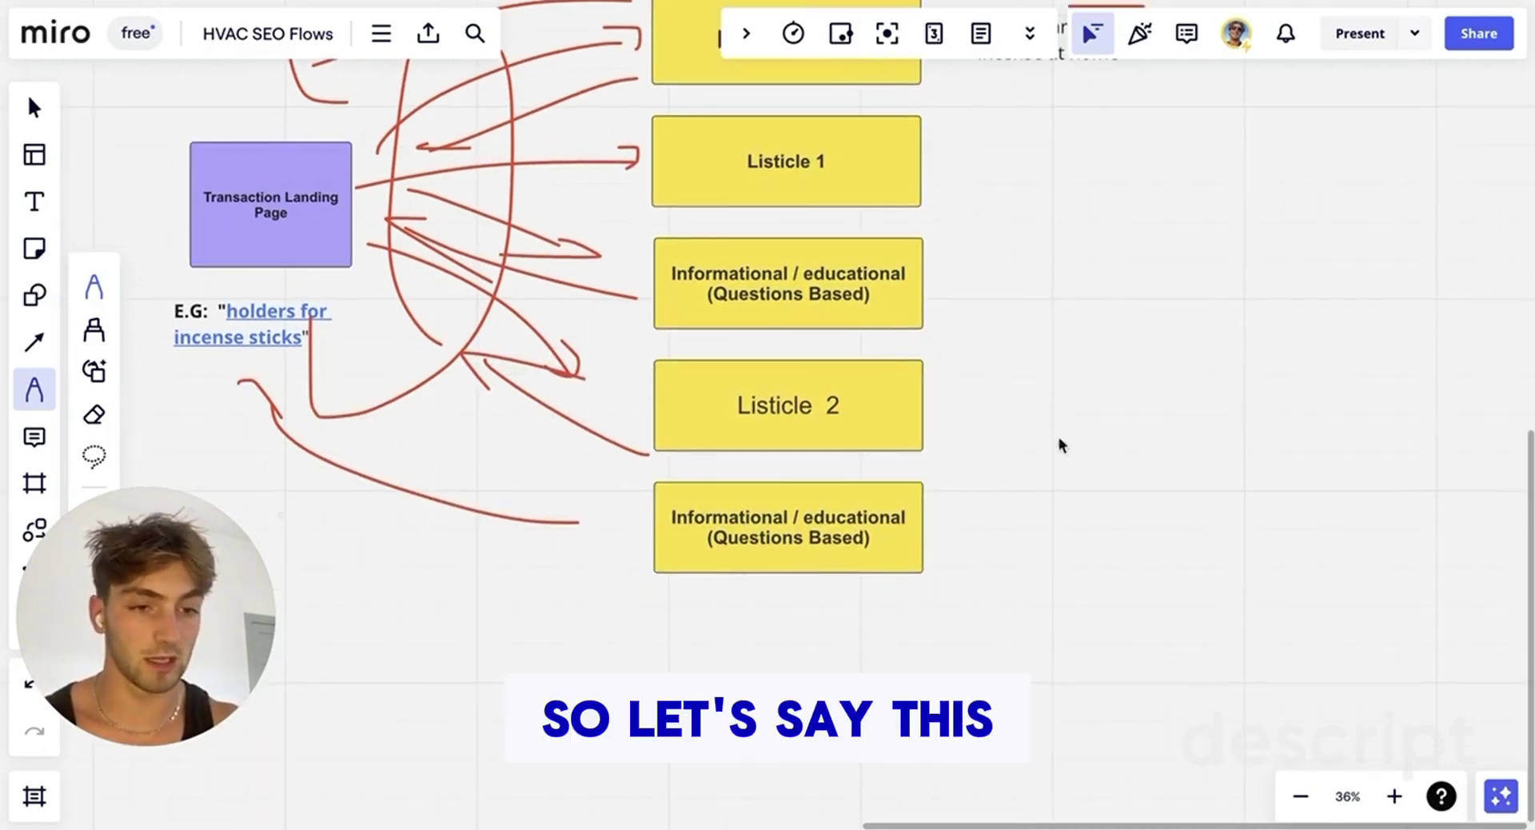
- Draw a red oval around the bottom Informational / educational box and strokes back to the purple landing page box
mouse_move(1009, 476)
mouse_down()
mouse_move(682, 488)
mouse_move(846, 442)
mouse_up()
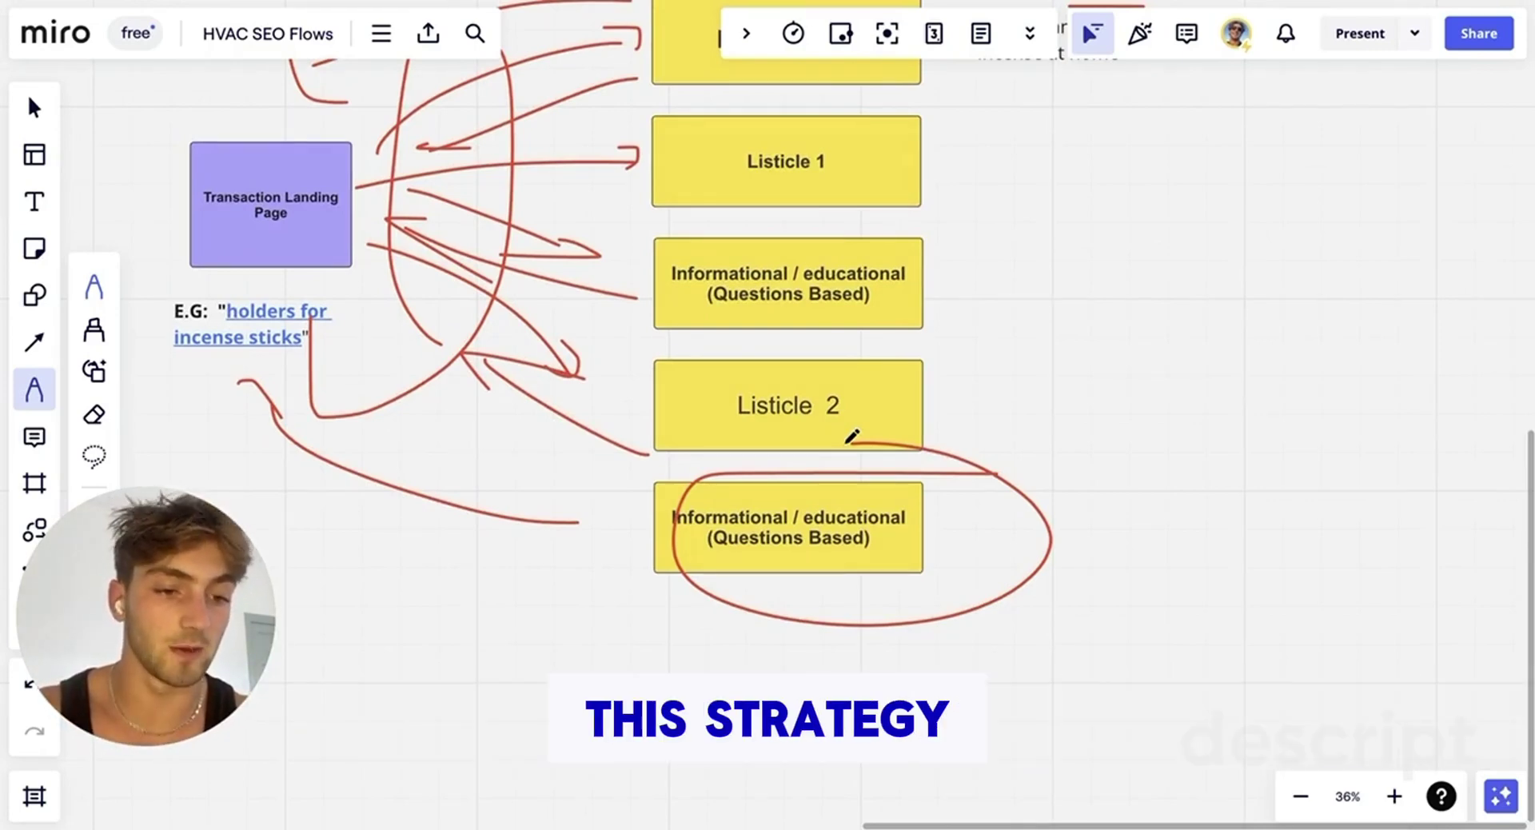
scroll(852, 436, down, 2)
scroll(894, 536, left, 1)
scroll(892, 536, left, 1)
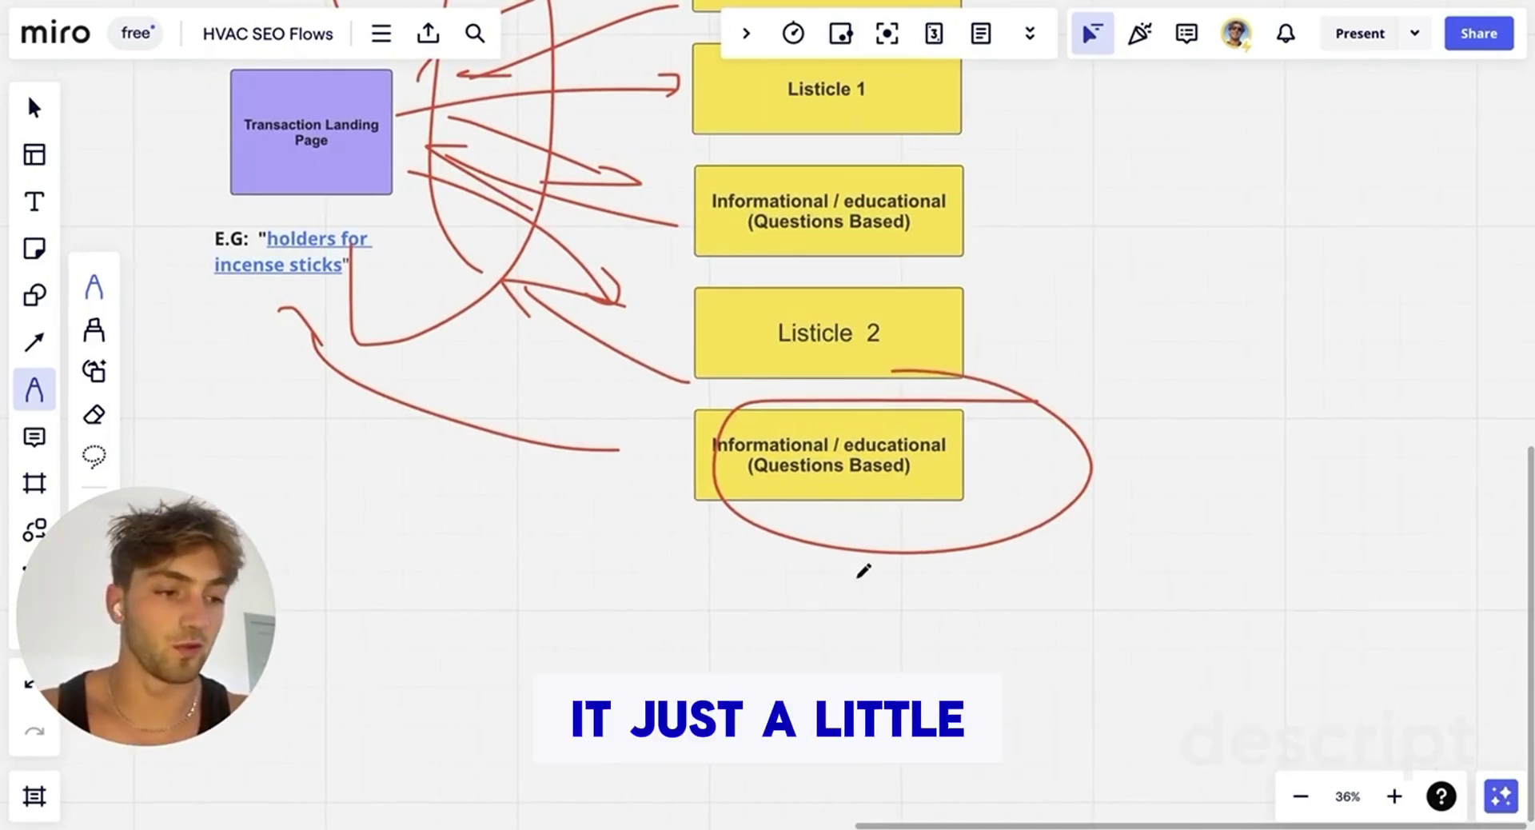
scroll(857, 578, left, 5)
drag(857, 577, 425, 323)
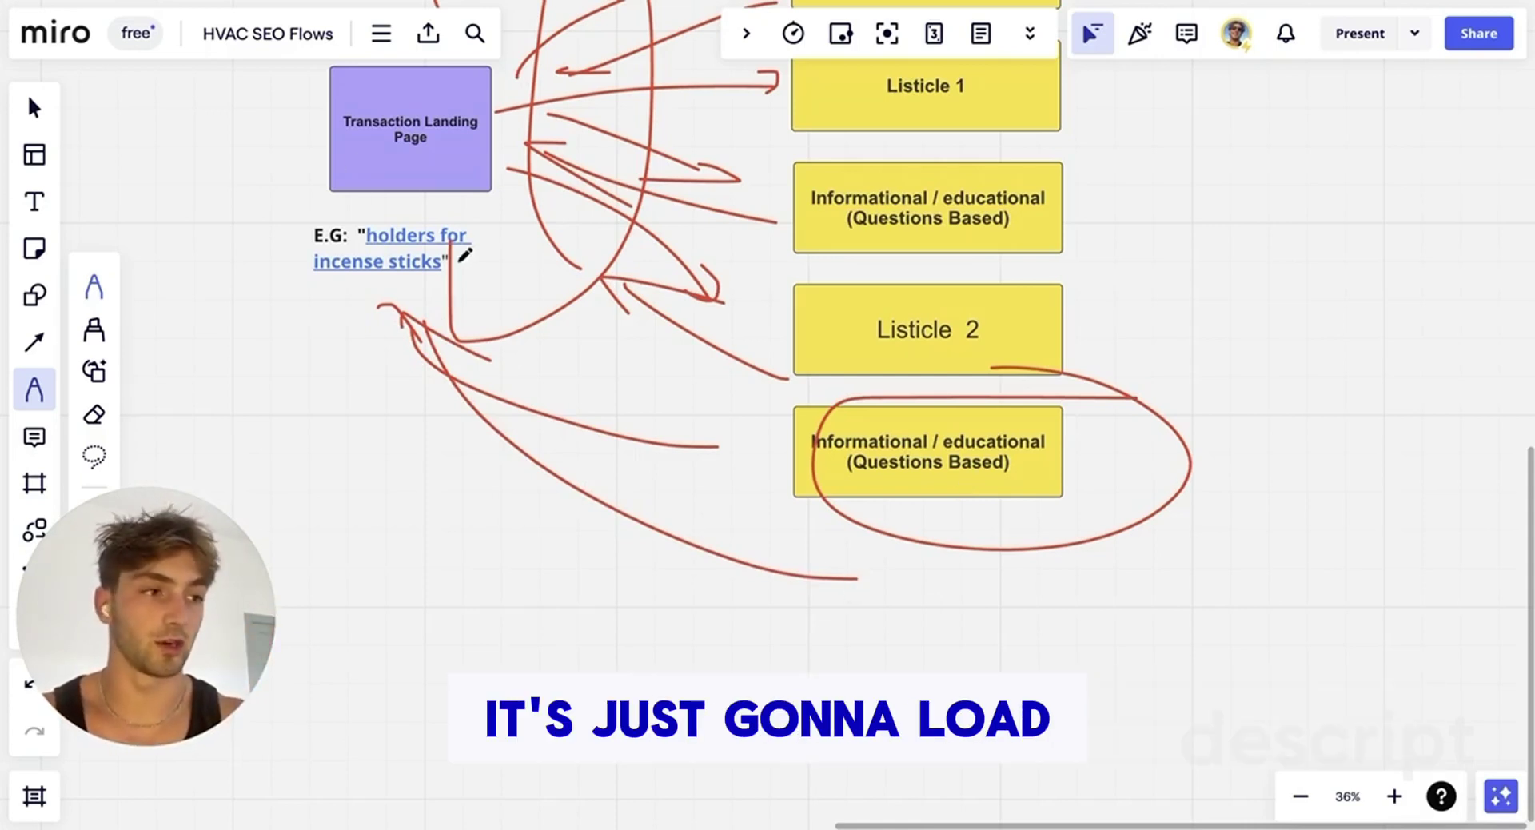
drag(398, 154, 462, 200)
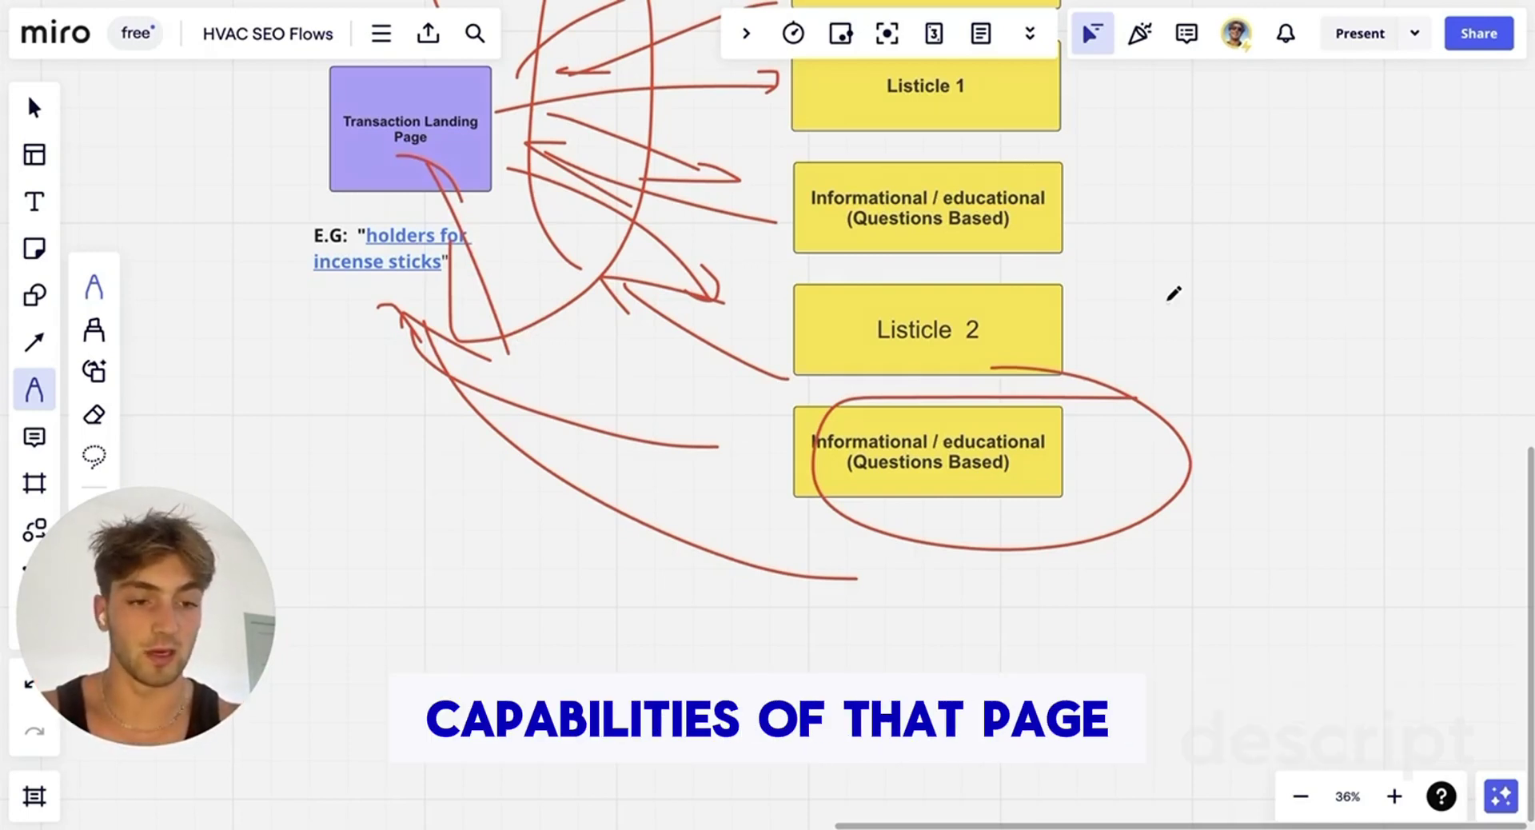
scroll(1173, 294, right, 1)
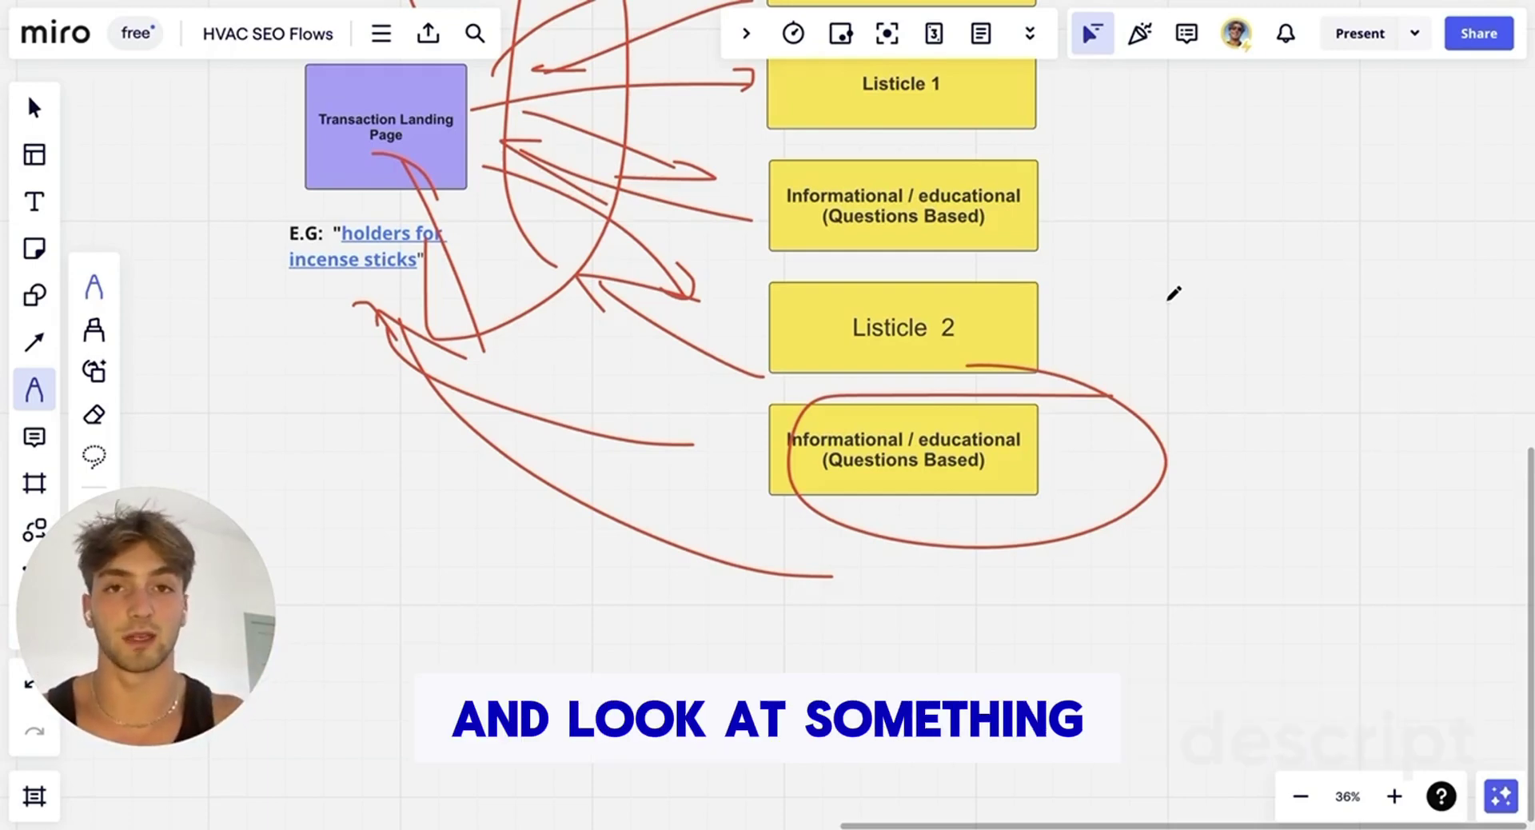
- Draw a red stroke into the landing page and circle the 'holders for incense sticks' example
scroll(1326, 339, left, 4)
scroll(1326, 339, up, 1)
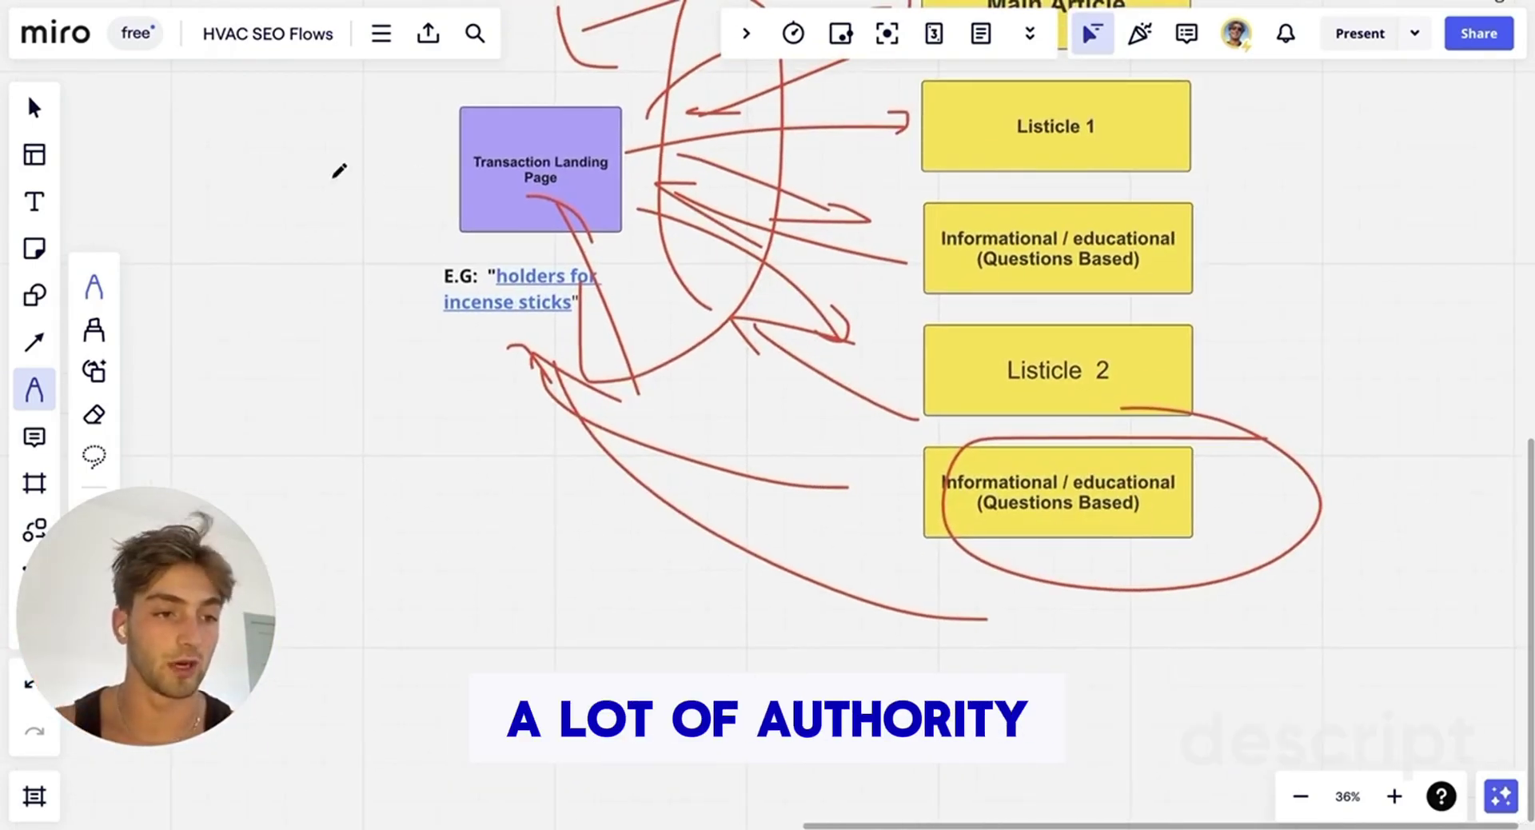
drag(332, 179, 439, 148)
drag(555, 245, 549, 342)
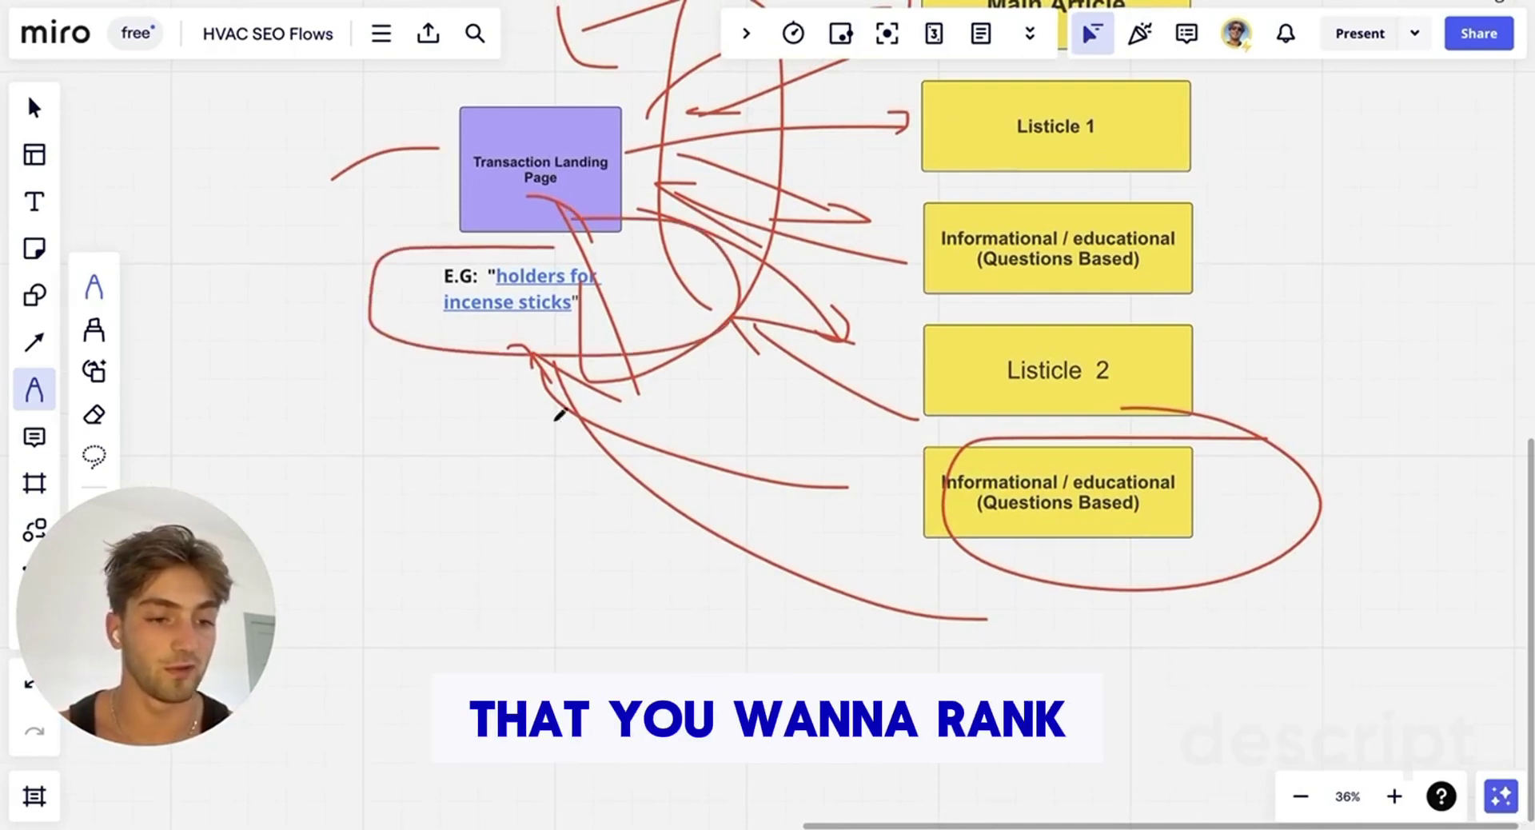
- Draw another red arrow into the Transaction Landing Page box from its left side
scroll(559, 411, down, 3)
scroll(559, 411, left, 3)
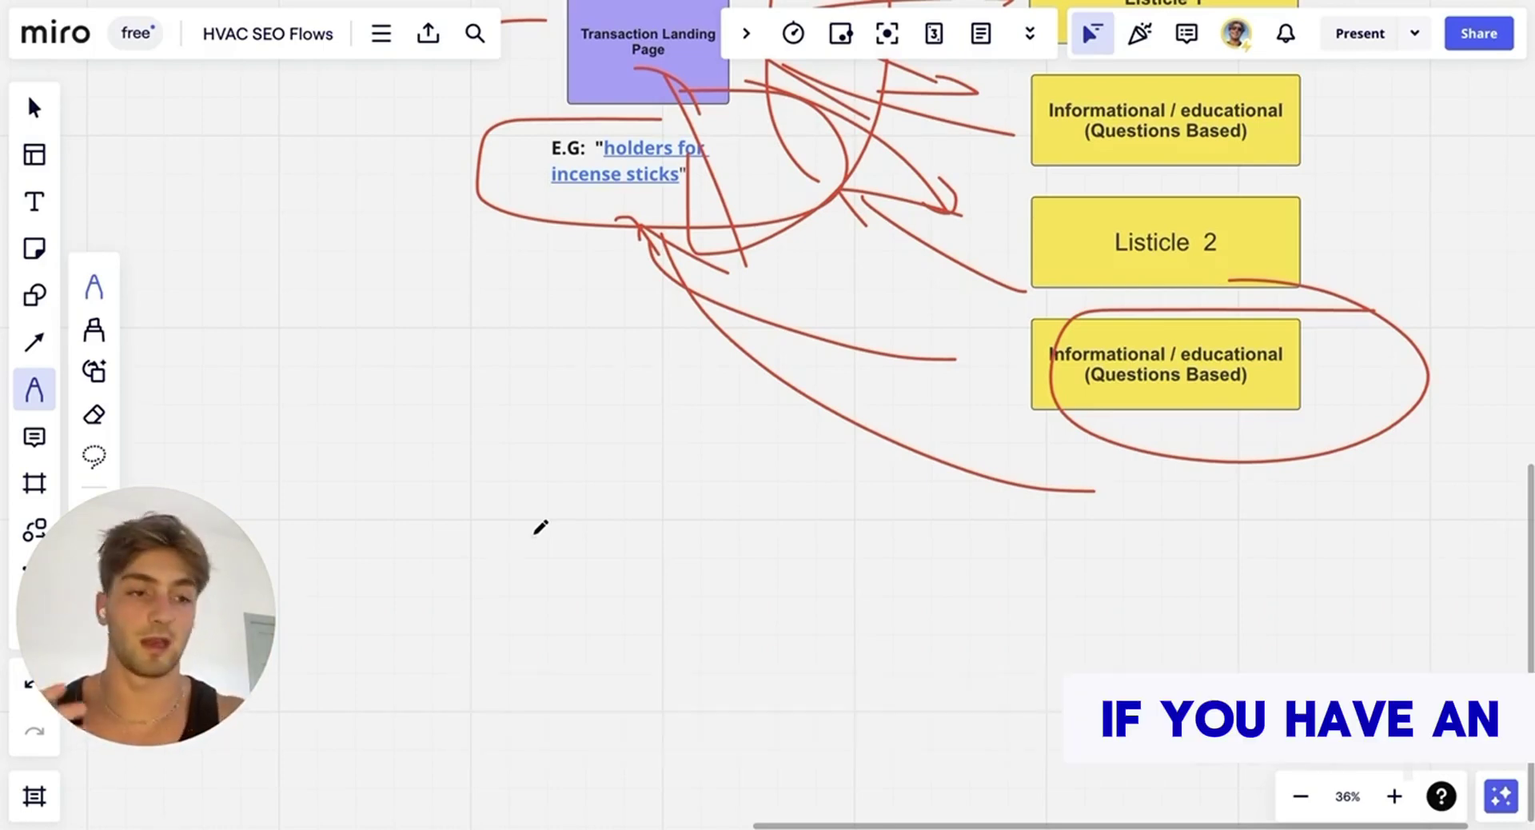
scroll(540, 527, down, 1)
scroll(541, 527, right, 1)
scroll(541, 527, up, 1)
scroll(540, 527, right, 1)
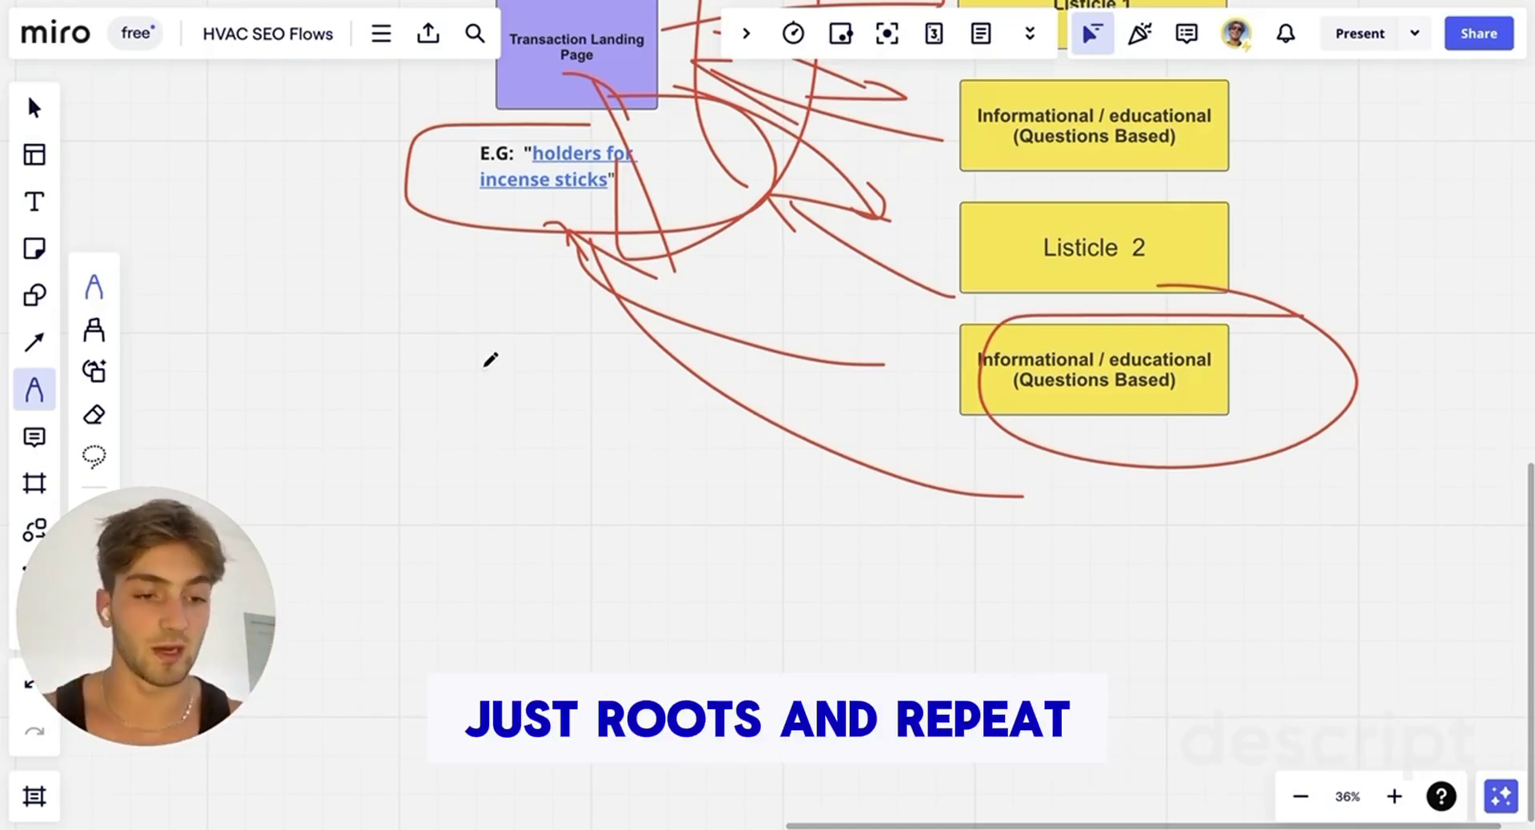
scroll(490, 360, up, 3)
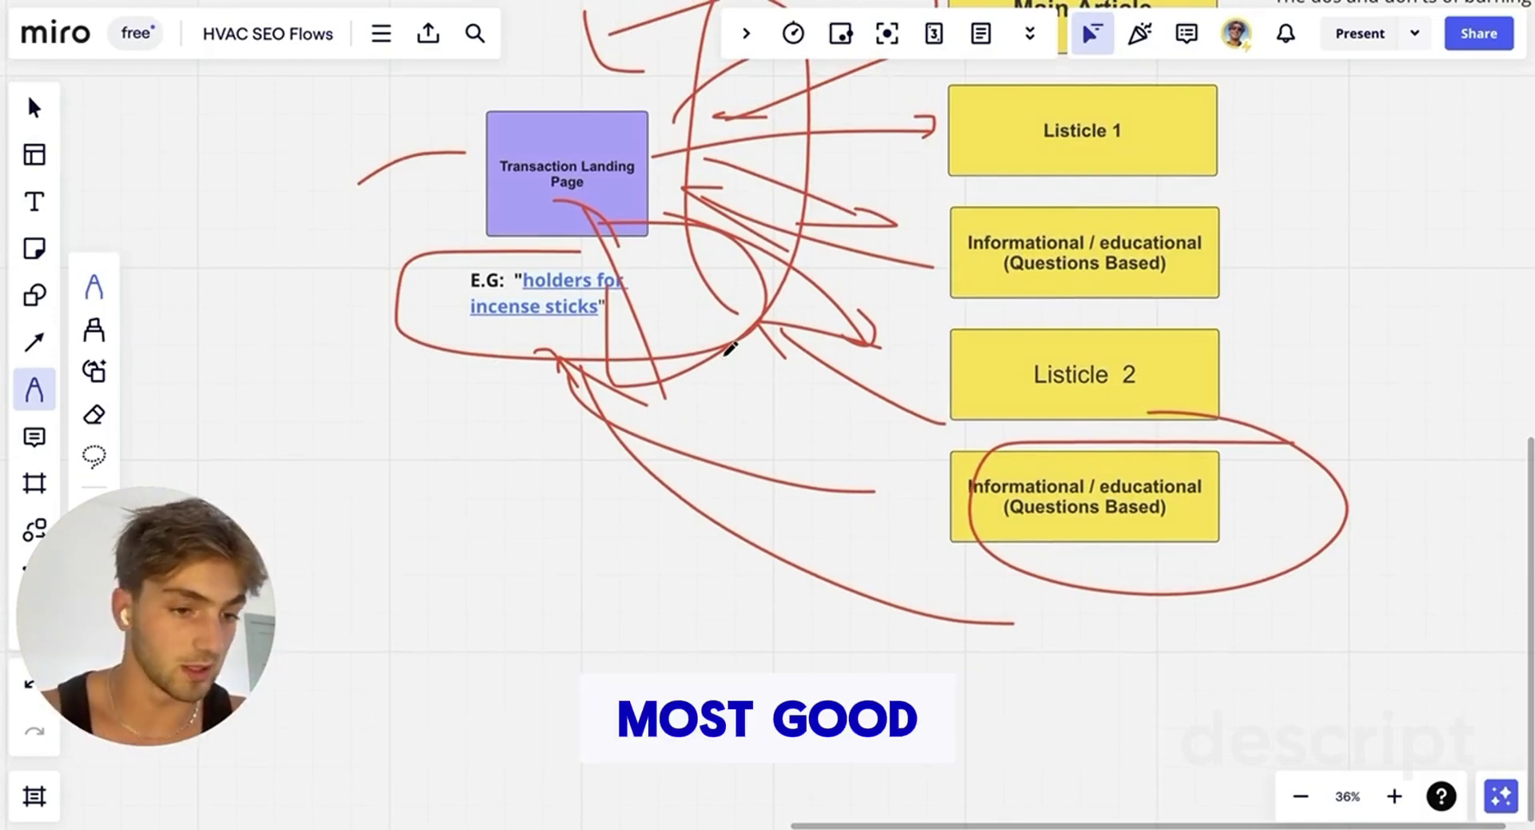
scroll(729, 349, right, 2)
mouse_move(322, 167)
mouse_down()
mouse_move(400, 165)
mouse_move(392, 180)
mouse_up()
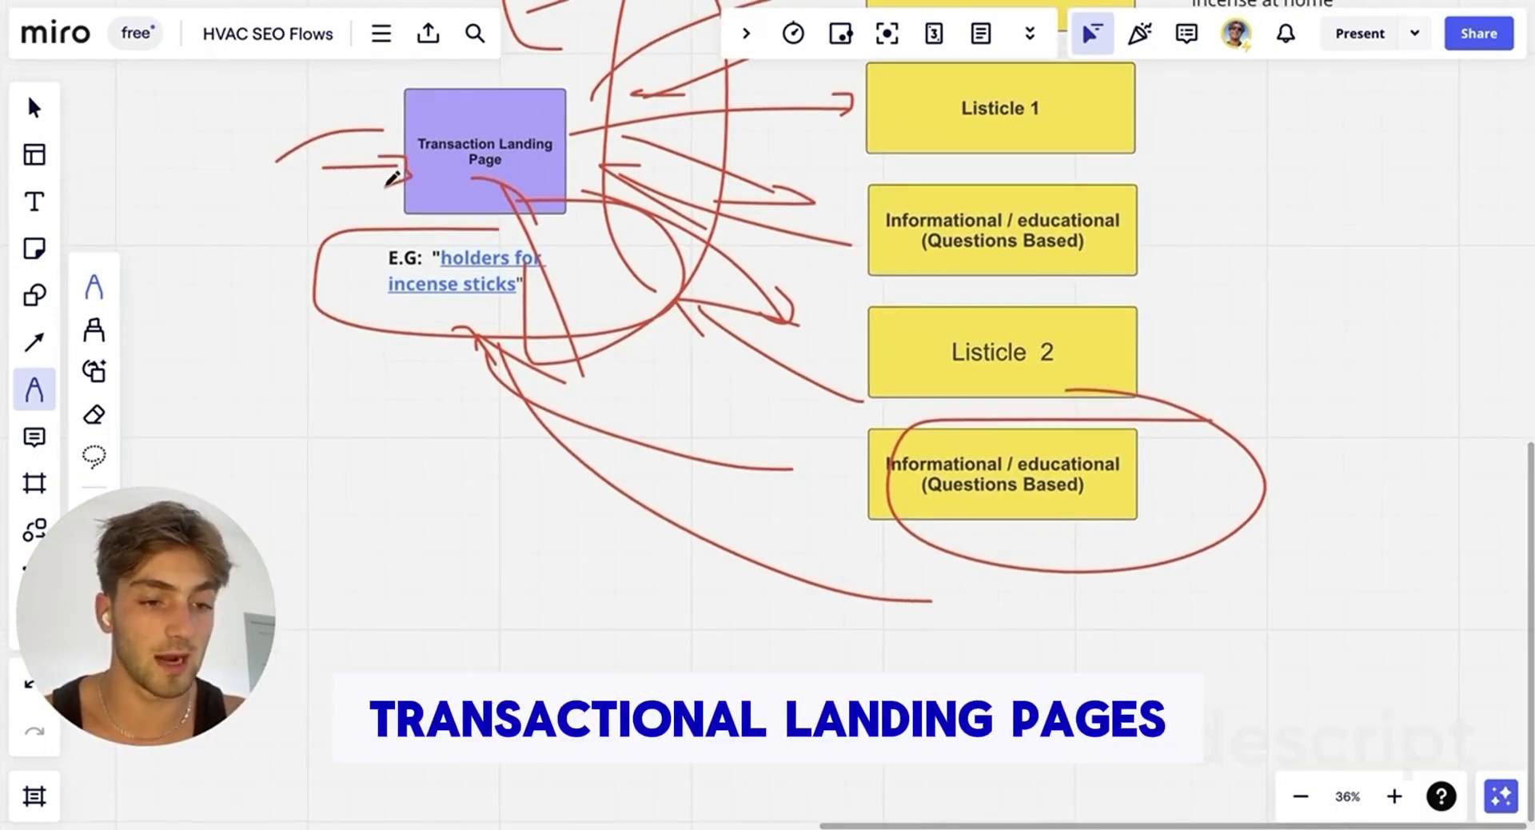